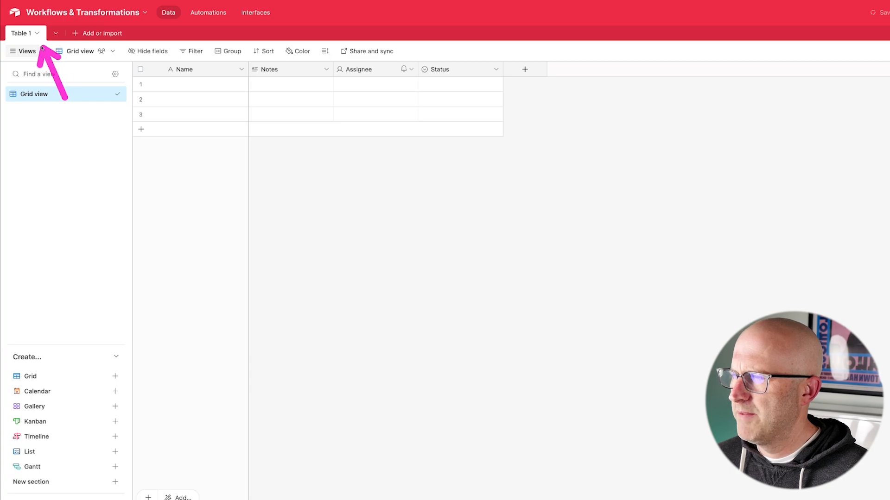
Step: Rename the table Table 1 as Content
click(37, 34)
click(48, 81)
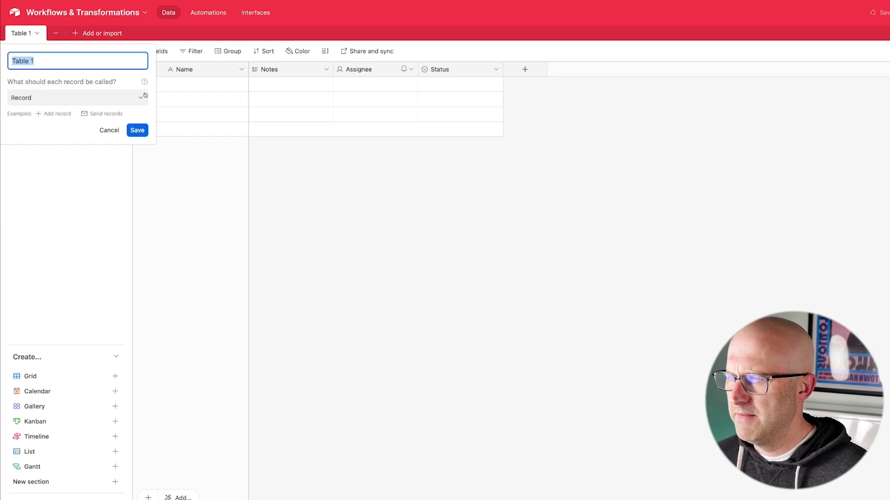
text(Content)
key(Return)
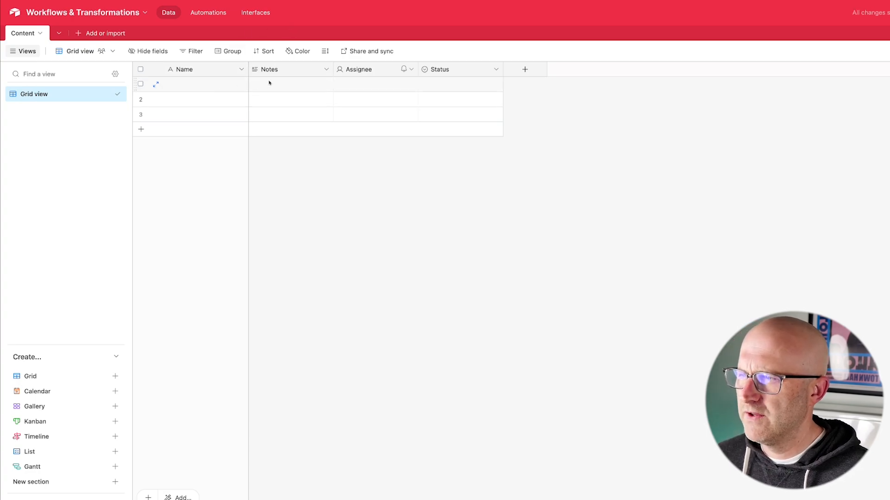
Step: Rename the Notes field as Description, keeping it as long text
click(326, 69)
click(301, 91)
drag(289, 96, 249, 94)
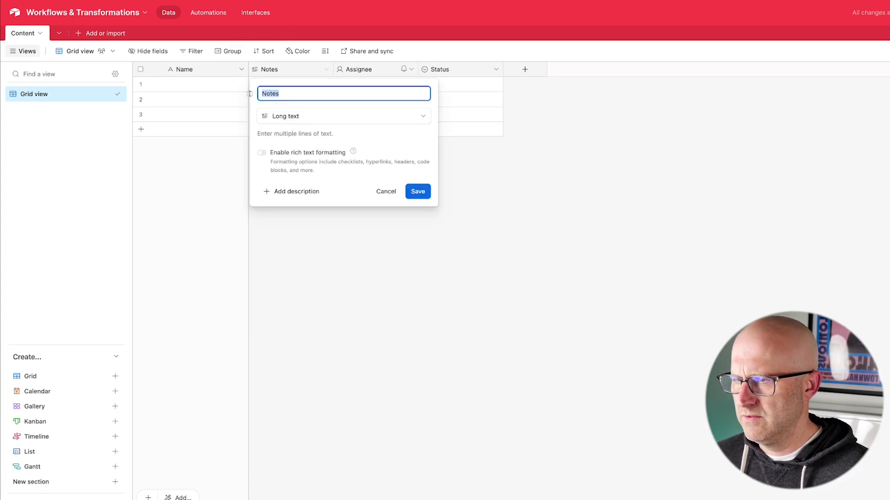
text(eDe)
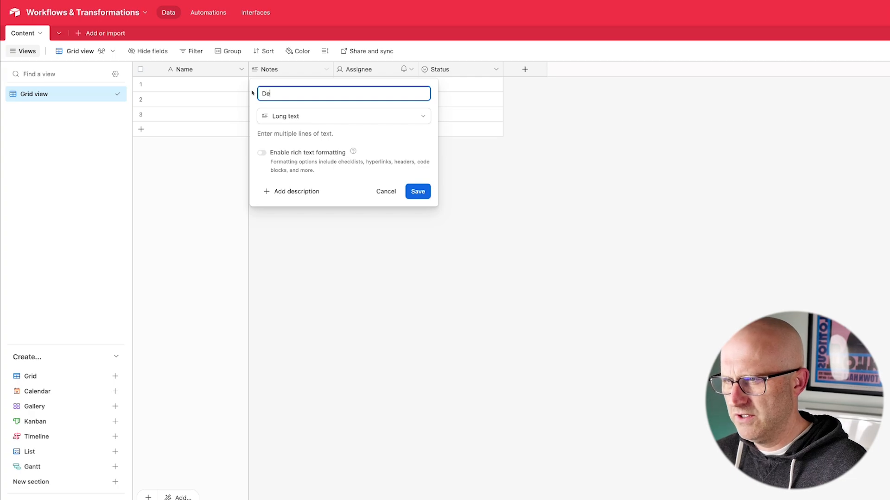
text(scription)
key(Return)
Step: Change the primary Name field to the Autonumber type and rename it ID
click(241, 69)
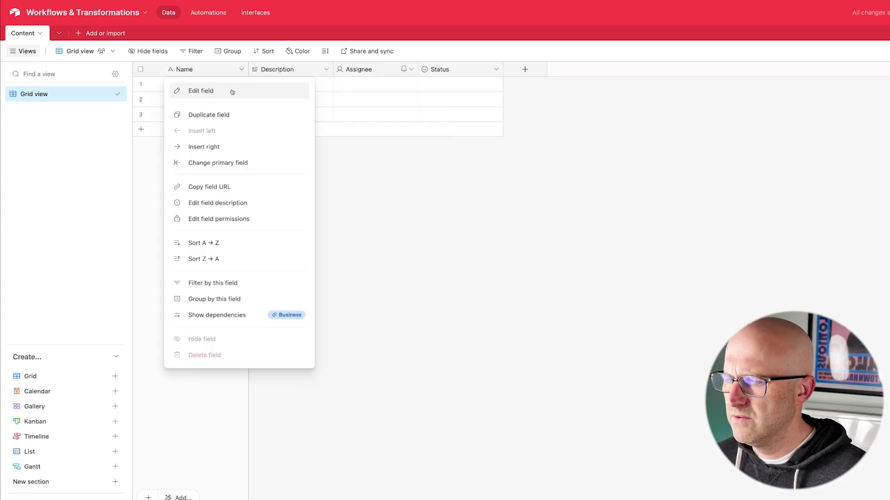
click(232, 91)
click(221, 146)
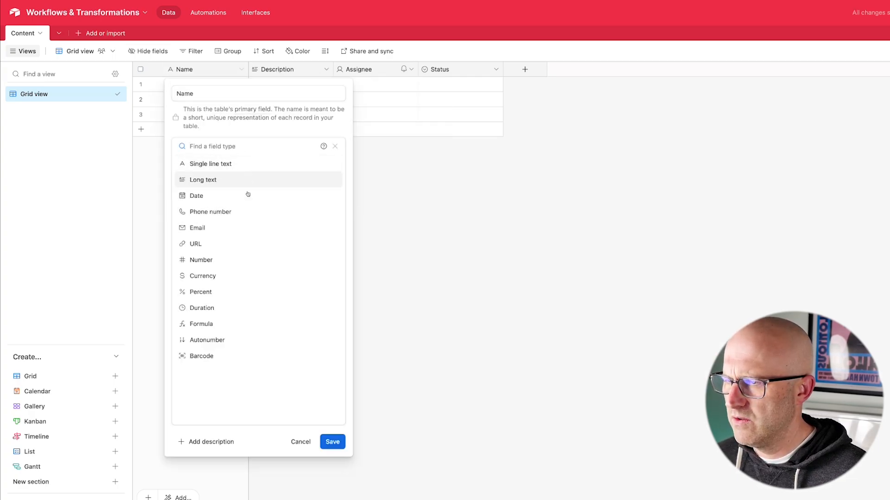
click(241, 339)
click(202, 95)
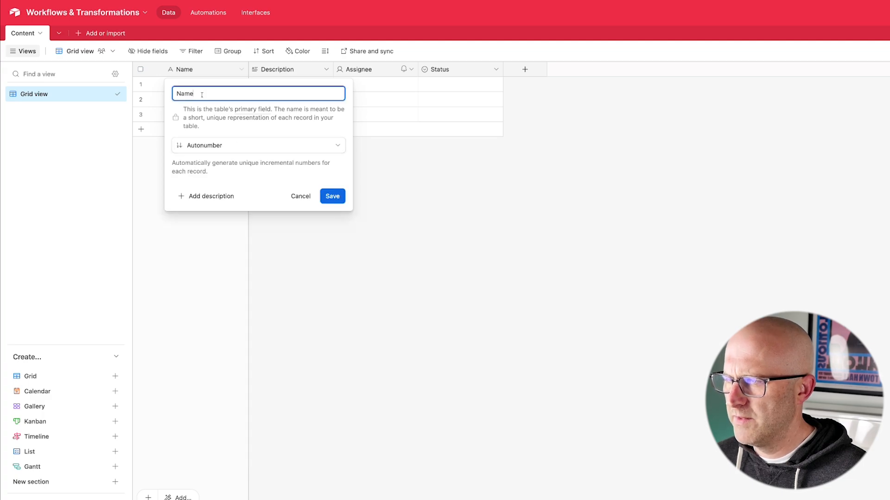
key(ctrl+a)
text(ID)
key(Return)
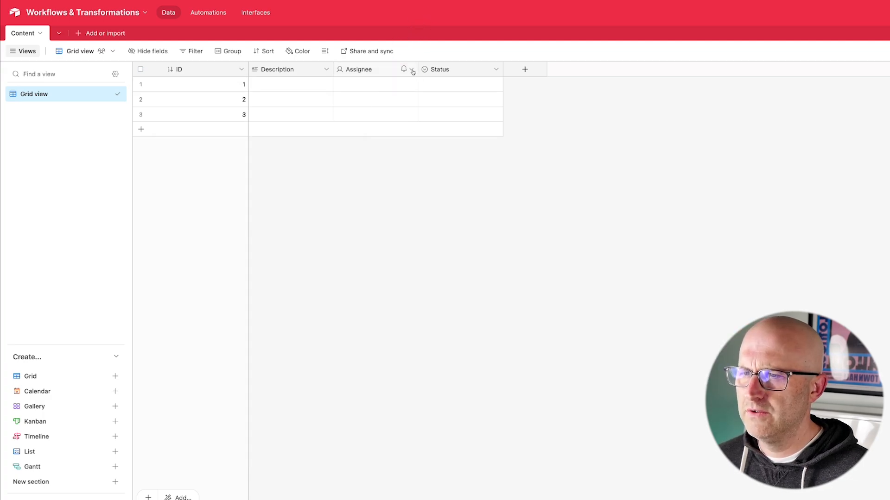
Step: Rename the Assignee field as Video ID and change its type to single line text
click(410, 69)
click(388, 91)
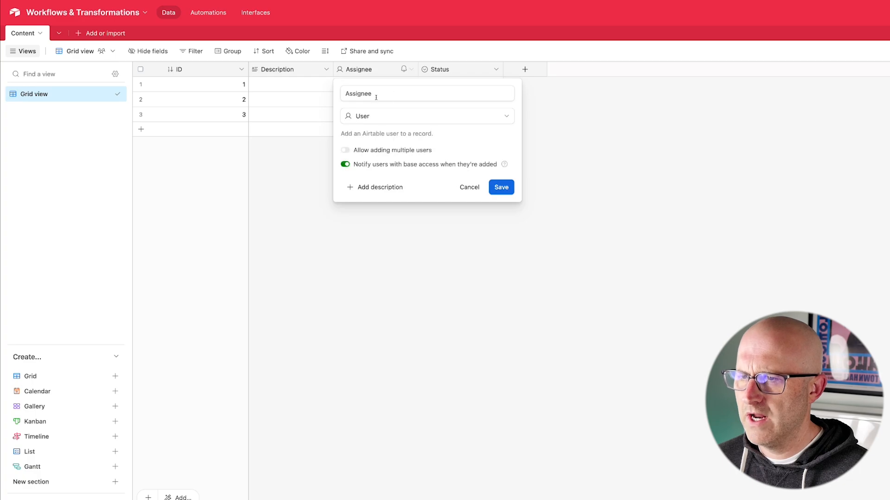
drag(374, 93, 339, 93)
text(V)
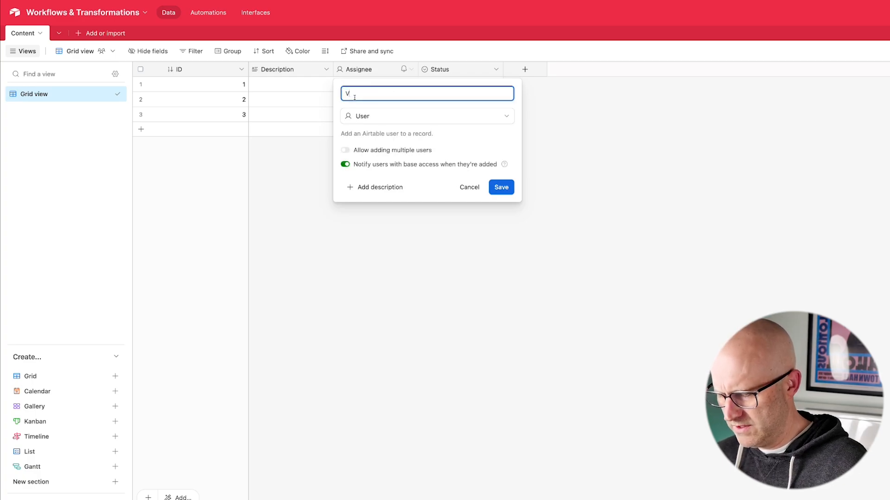
text(ideo ID)
click(370, 115)
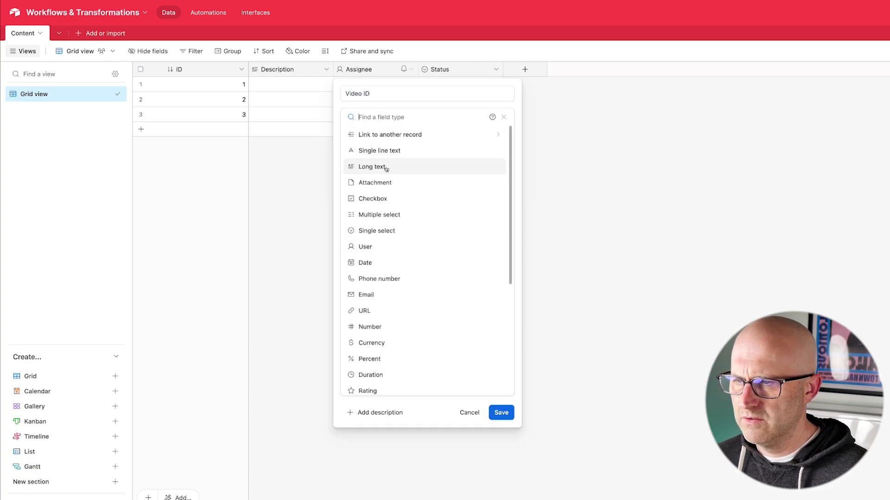
click(378, 148)
click(501, 187)
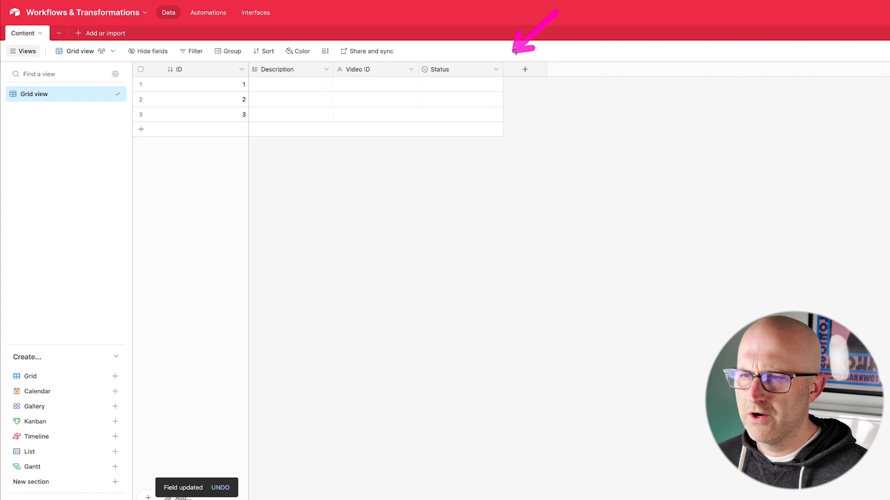
Step: Replace the Status field's existing options with Automate, Review and Done, and save the field
click(496, 70)
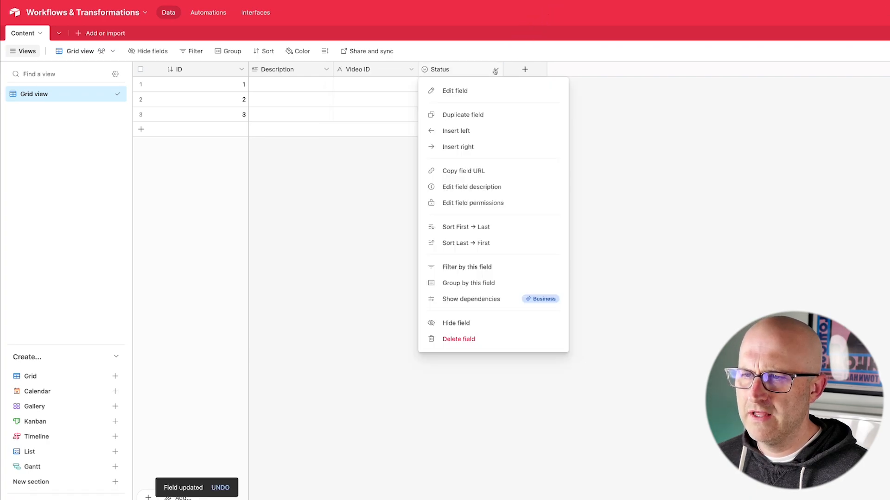
click(482, 90)
click(592, 186)
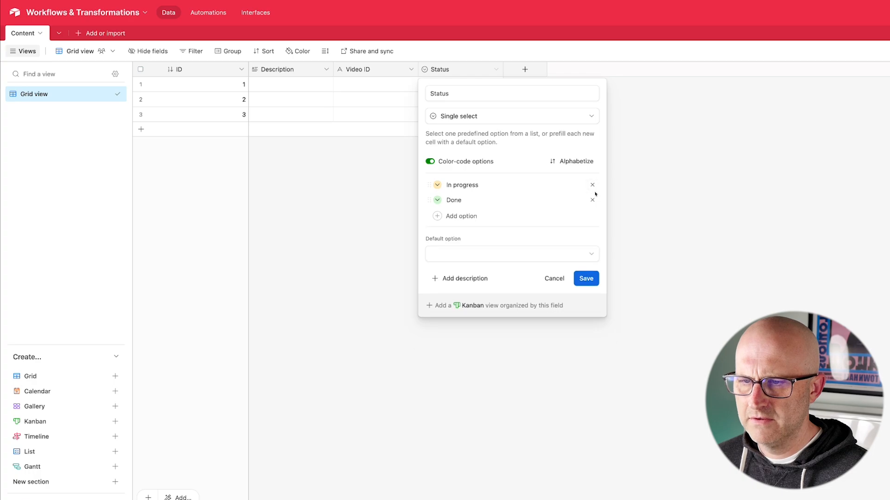
click(593, 186)
click(593, 186)
click(466, 189)
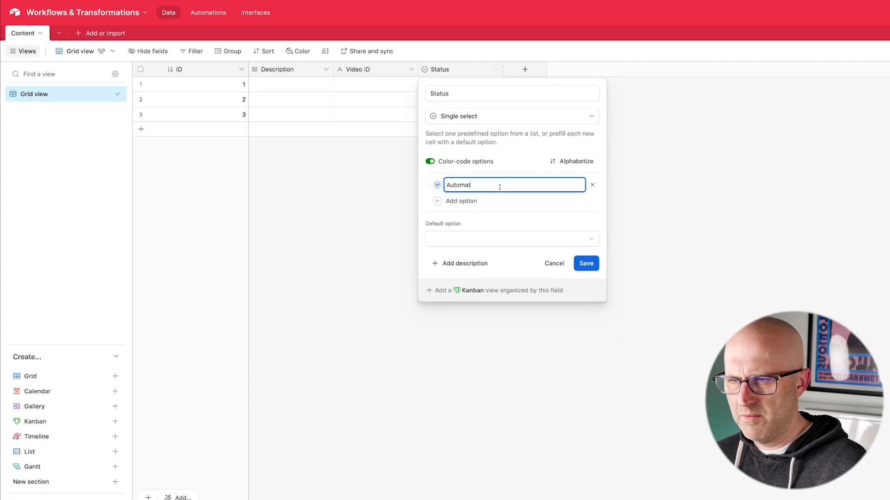
text(Automate)
key(Return)
text(Review)
key(Return)
text(Done)
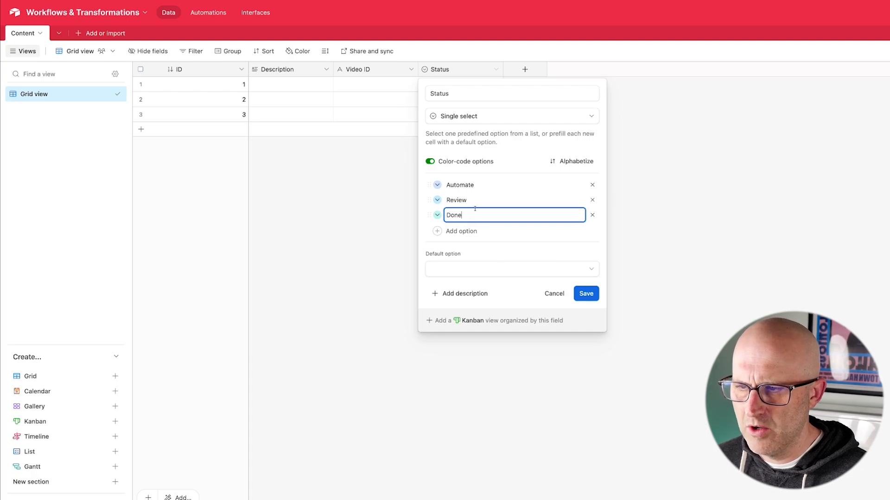
click(590, 294)
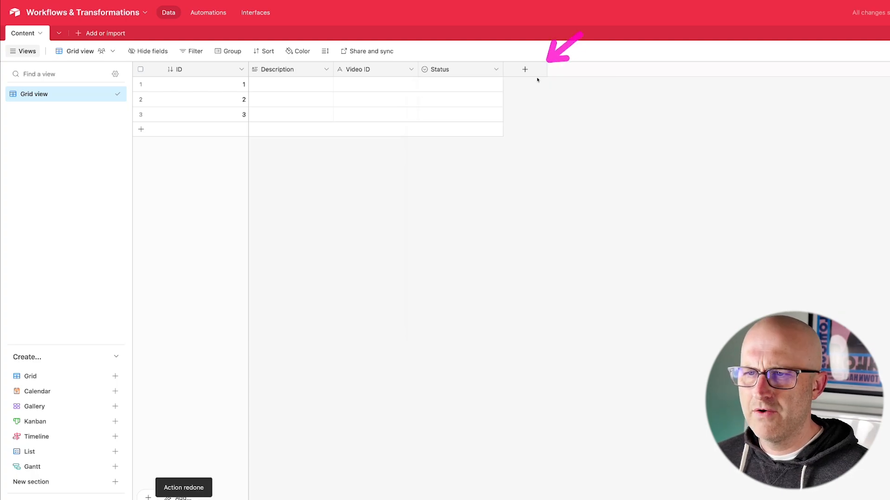
Step: Add a single select field named Assigned after the Status field
click(525, 70)
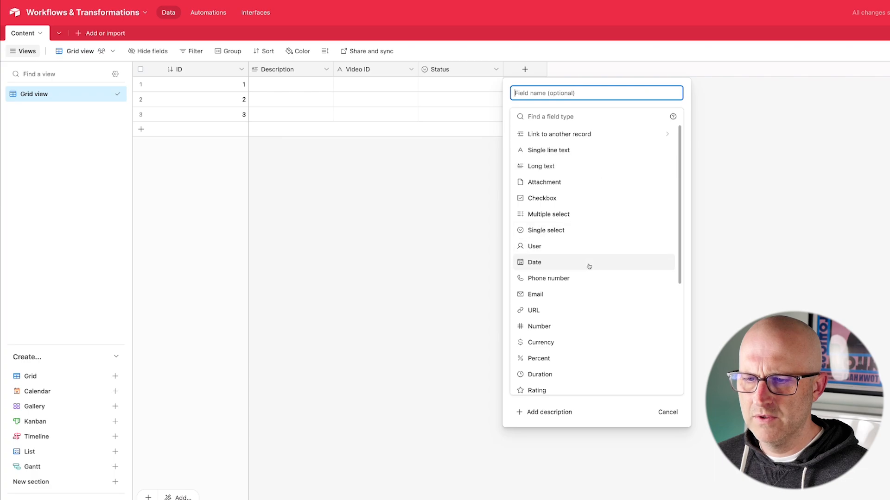
click(553, 230)
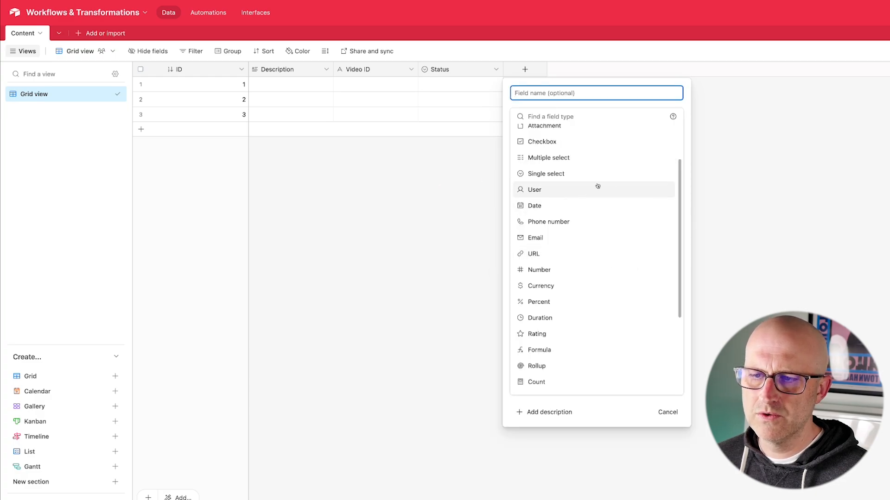
scroll(568, 184, up, 2)
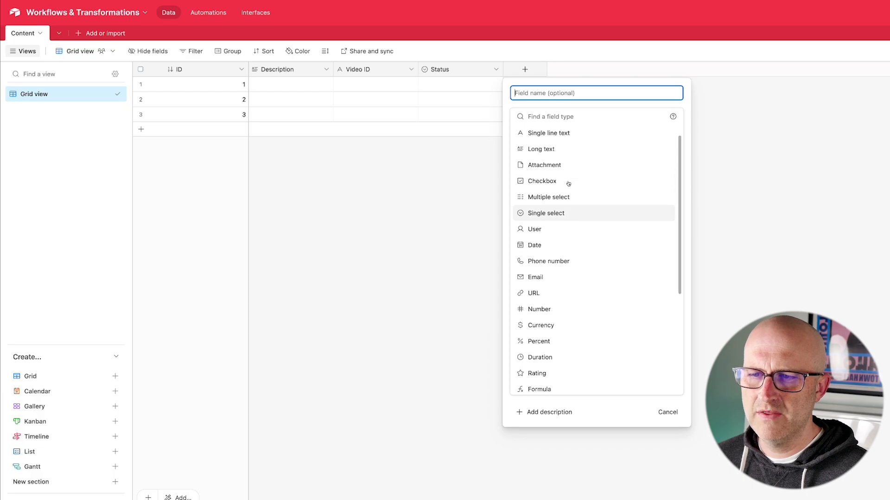
click(558, 216)
text(Assigned)
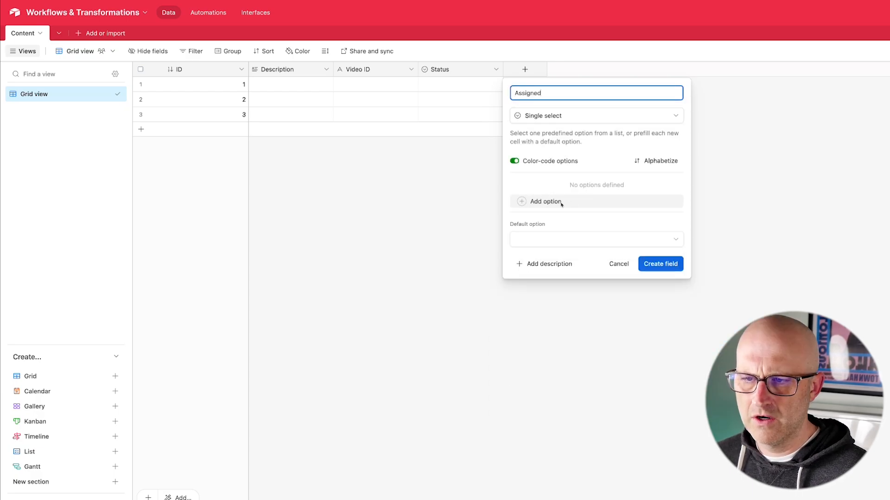
click(551, 203)
mouse_move(706, 147)
mouse_down()
mouse_move(606, 98)
mouse_move(606, 117)
mouse_move(607, 91)
mouse_move(618, 99)
mouse_move(608, 95)
mouse_up()
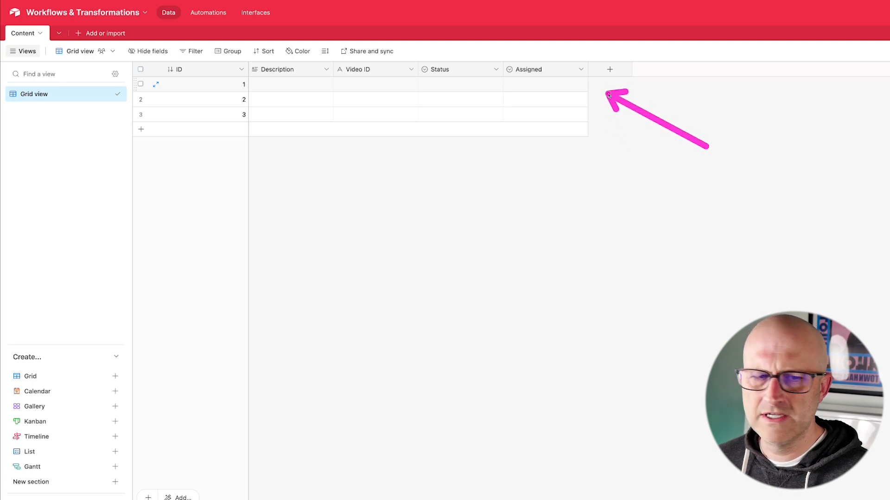
key(Escape)
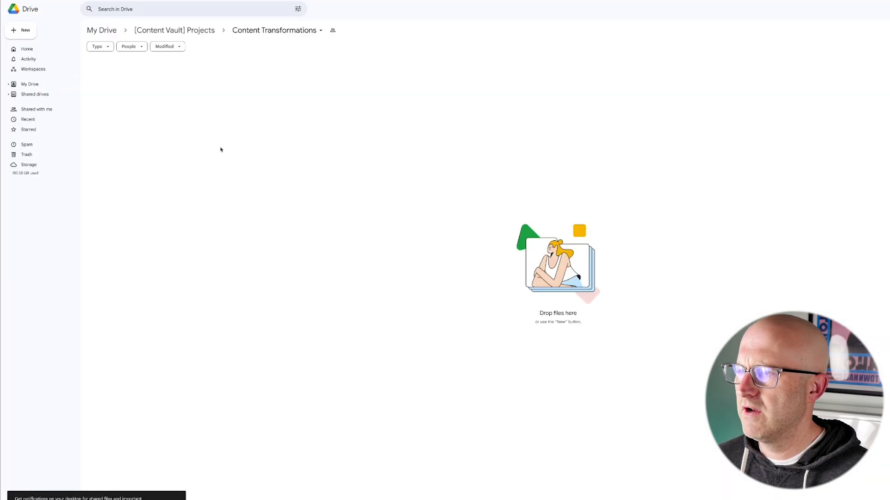
Step: In Google Drive, create a new folder named Inbox inside the Content Transformations folder
right_click(220, 150)
click(255, 153)
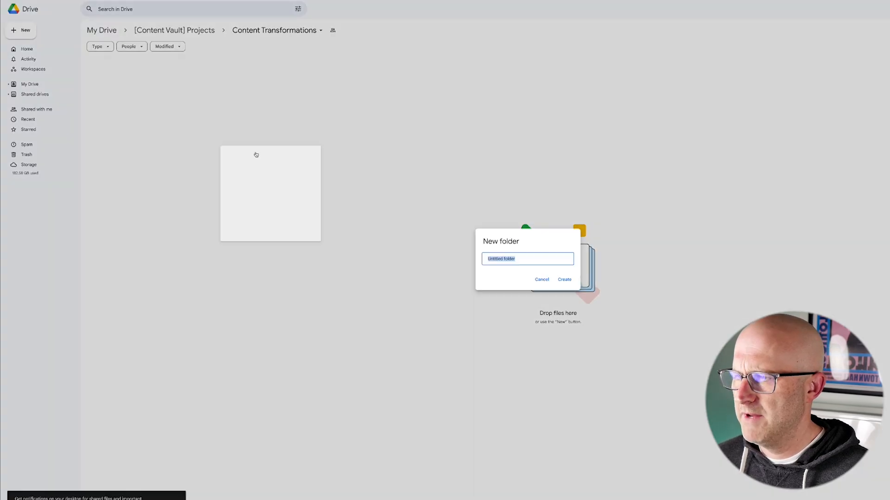
text(Test)
key(Return)
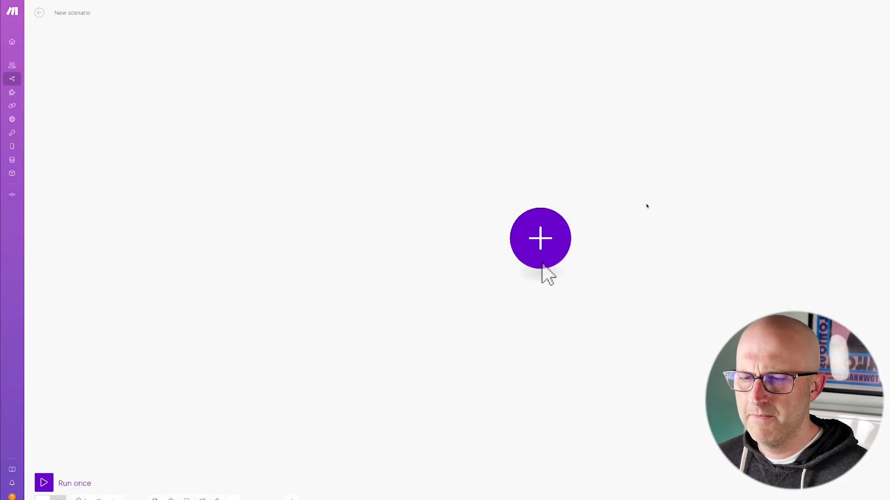
Step: In the new Make scenario, add the Google Drive trigger Watch Files in a Folder
click(542, 233)
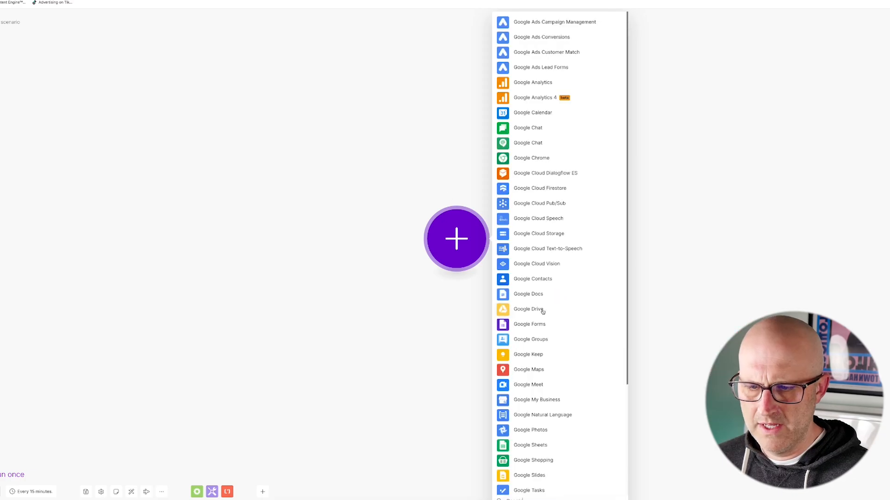
click(542, 311)
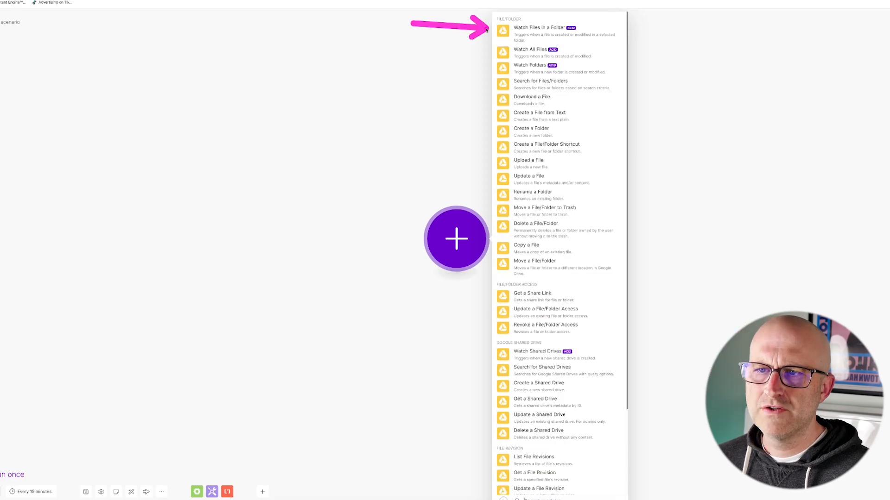
click(541, 30)
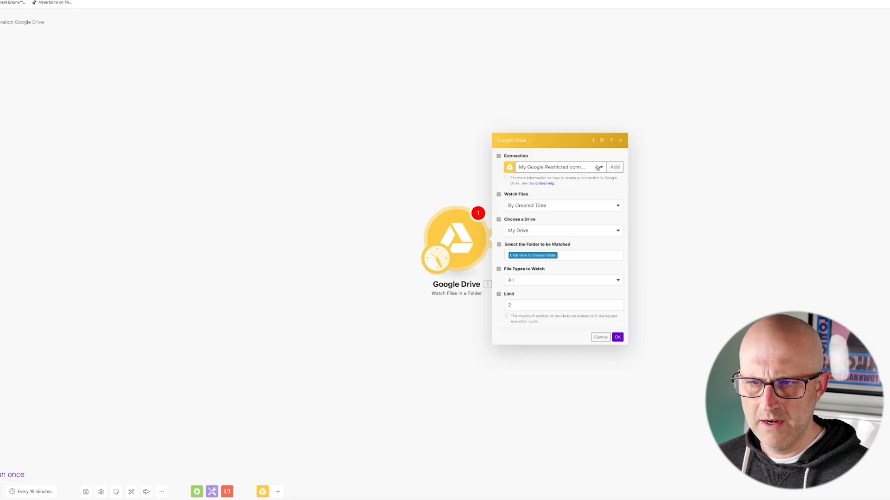
Step: Set the trigger's watched folder to [Content Vault] Projects / Content Transformations / Inbox and save the module settings
click(597, 169)
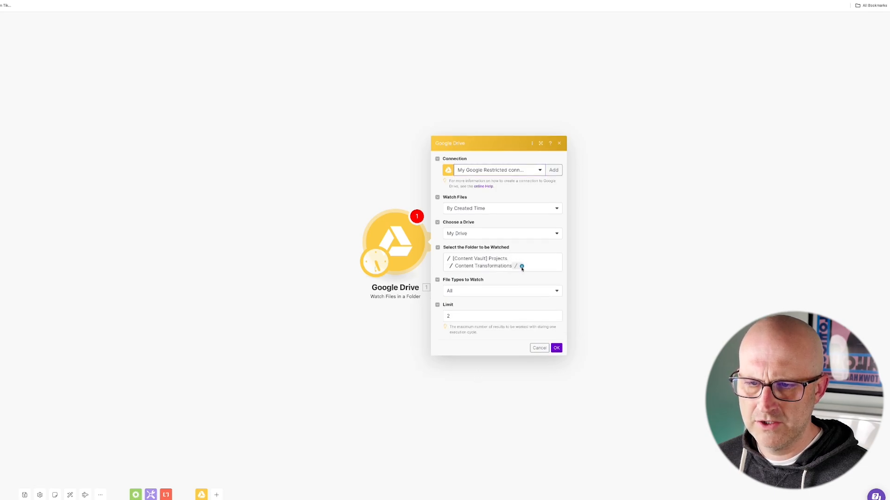
click(521, 267)
click(522, 272)
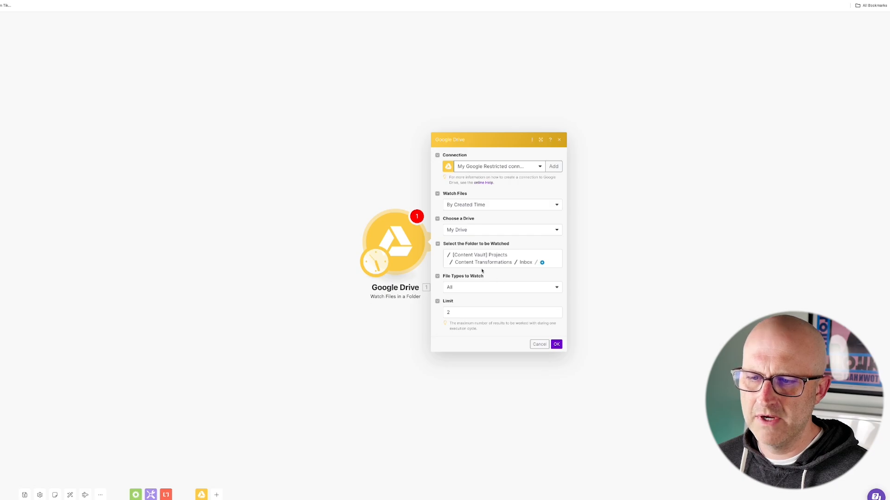
click(557, 345)
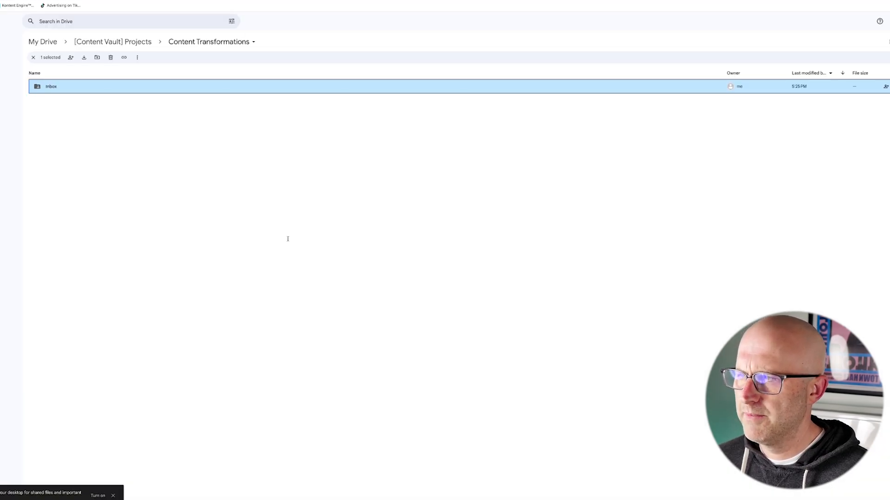
Step: In Google Drive, open the Inbox folder and add the video file RAW FOOTAGE YouTube.mp4 to it
double_click(79, 91)
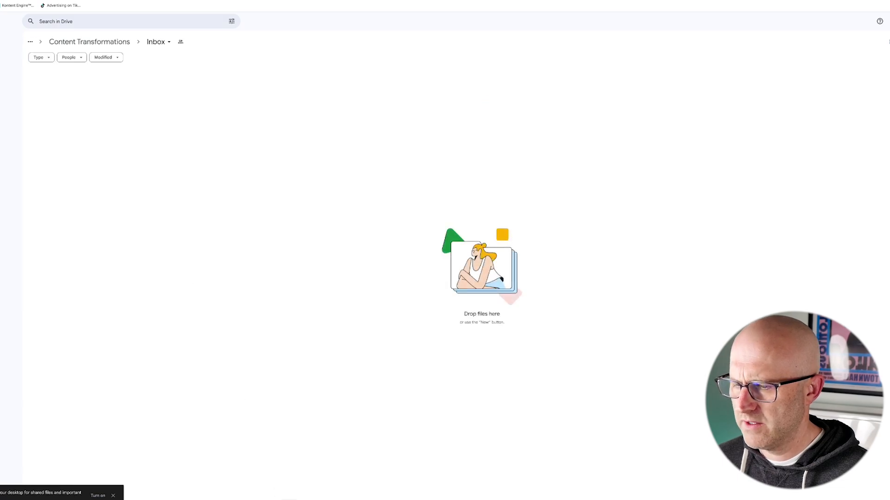
drag(400, 258, 334, 229)
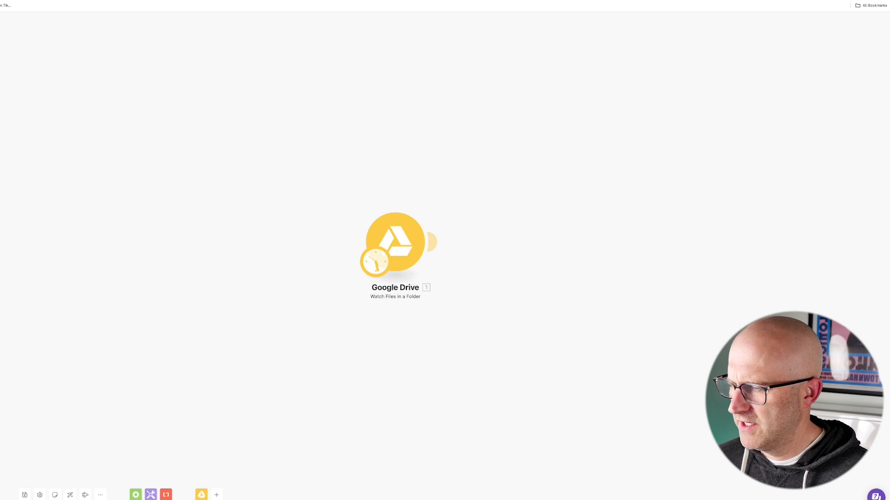
Step: Back in Make, run the Google Drive watch module and examine the output bundle for the new file
right_click(399, 243)
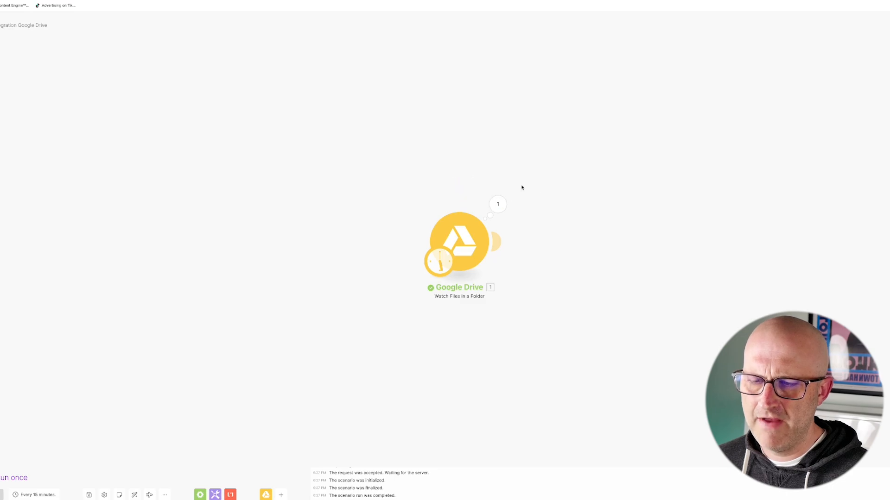
click(507, 209)
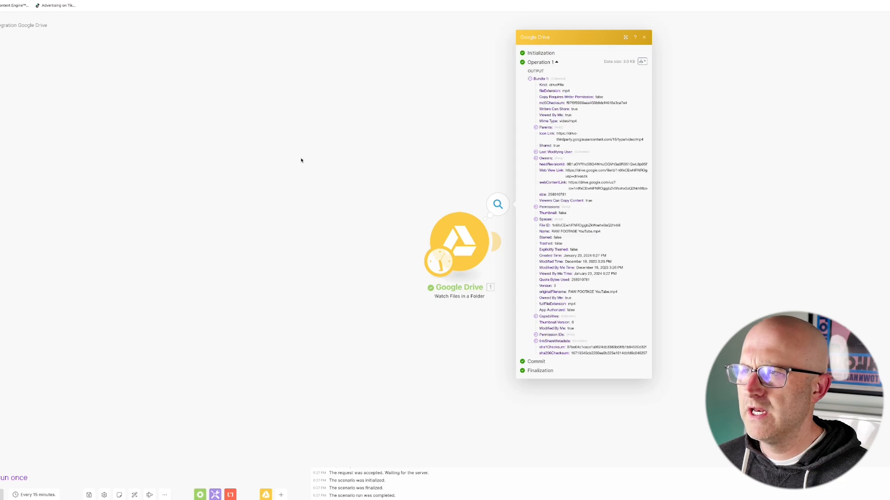
Step: Review the Inbox folder in Google Drive and the fields of the Content table in Airtable
click(291, 27)
click(232, 1)
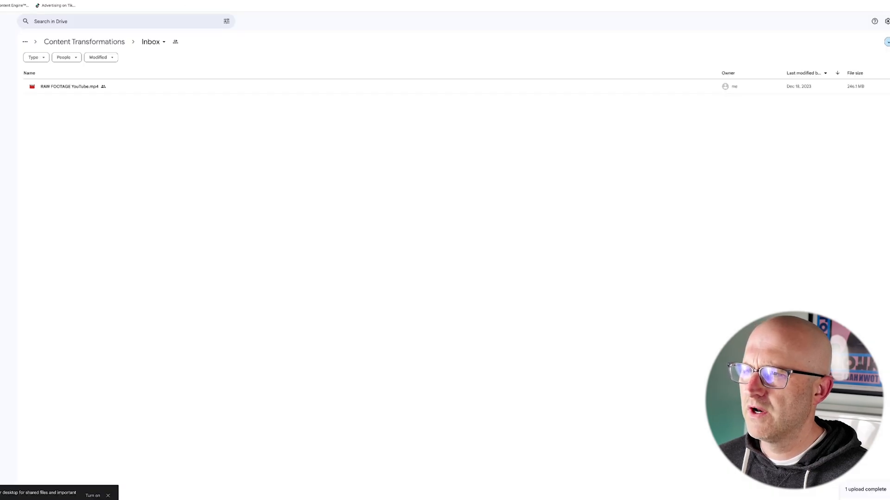
click(232, 1)
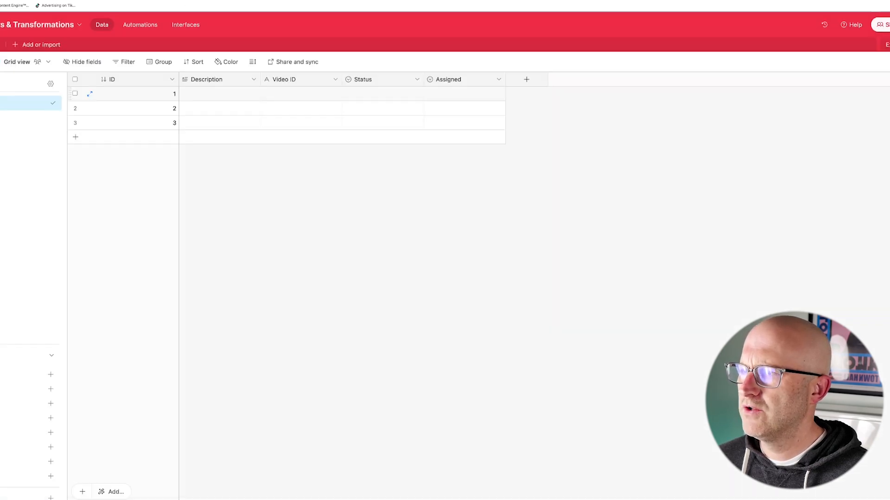
drag(621, 134, 520, 98)
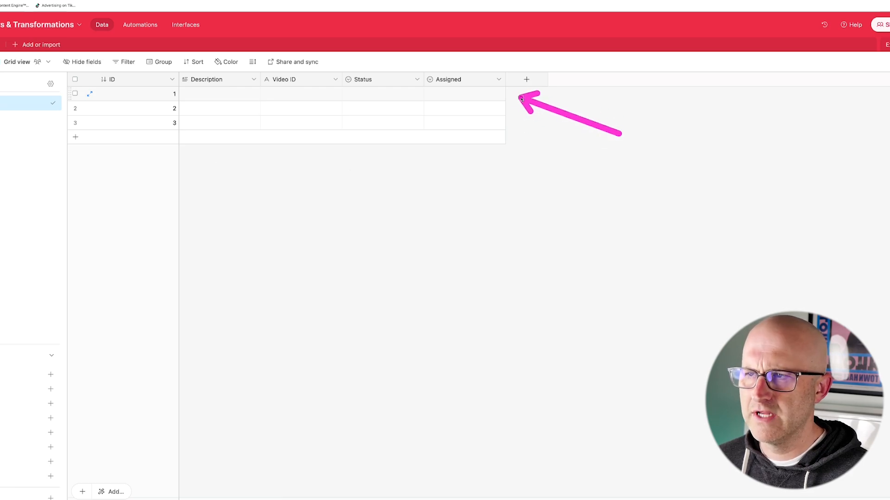
Step: Back in Make, add a Google Drive Create a Folder module after the Watch Files in a Folder trigger
click(232, 1)
click(498, 243)
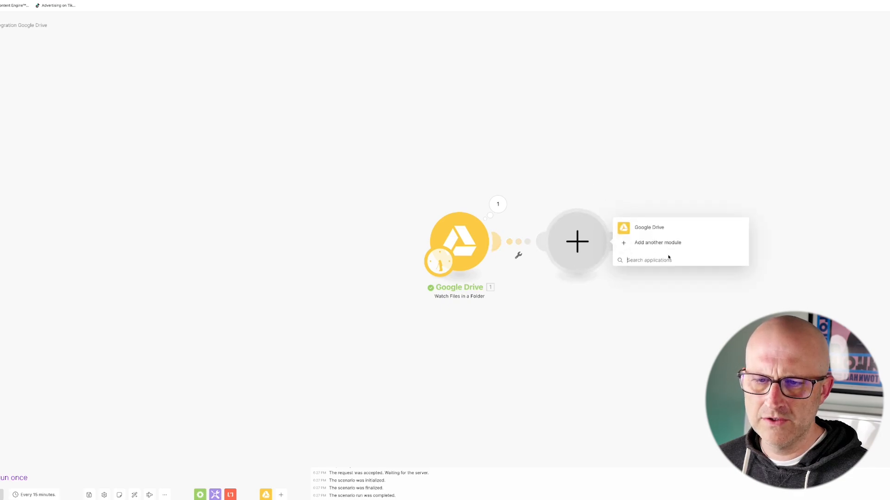
click(650, 244)
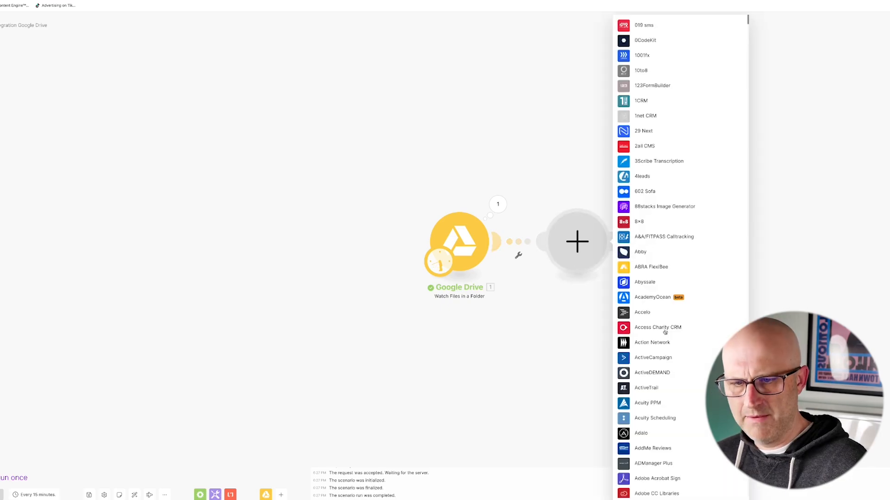
scroll(665, 332, down, 20)
click(659, 313)
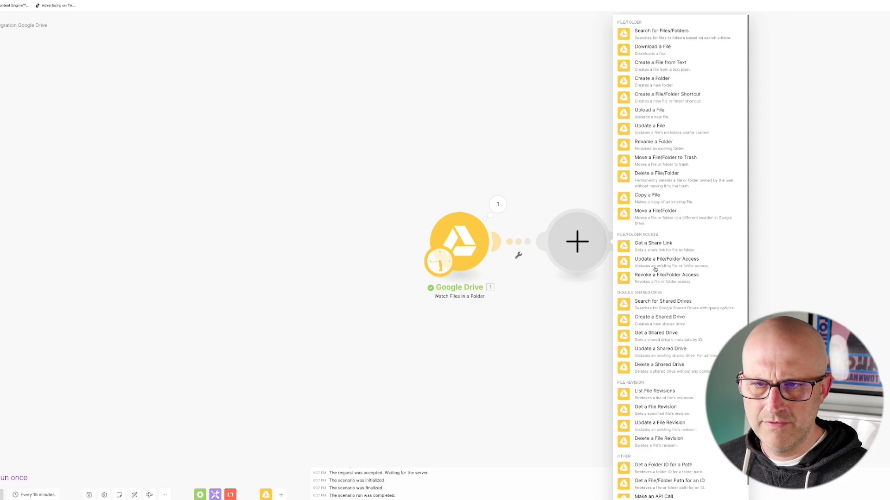
click(656, 79)
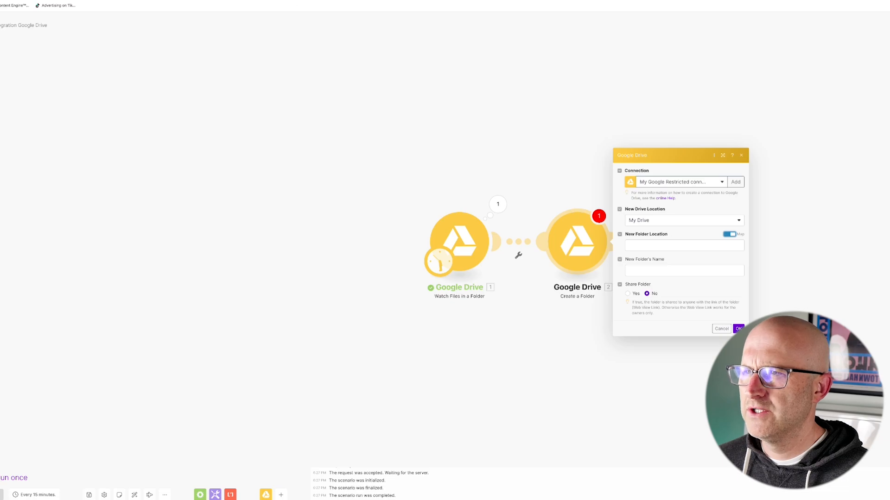
Step: Copy the Content Transformations folder ID from its Google Drive URL and paste it as the Create a Folder module's New Folder Location in Make
click(171, 1)
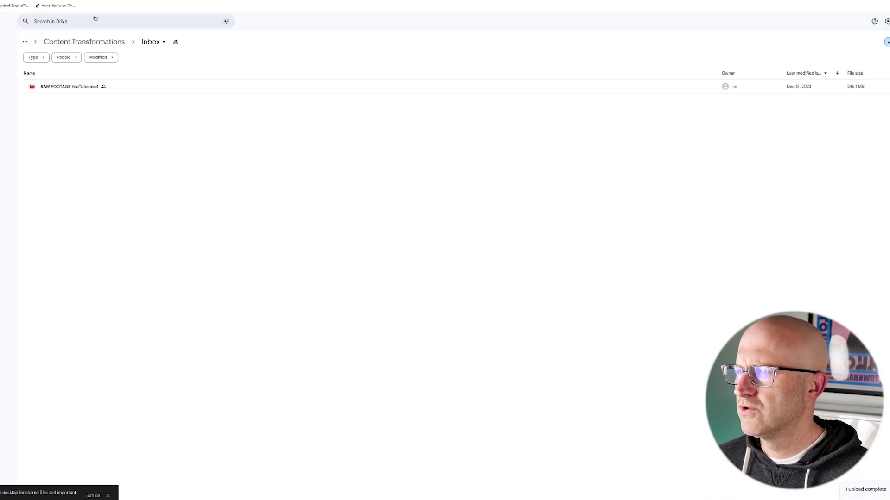
click(105, 42)
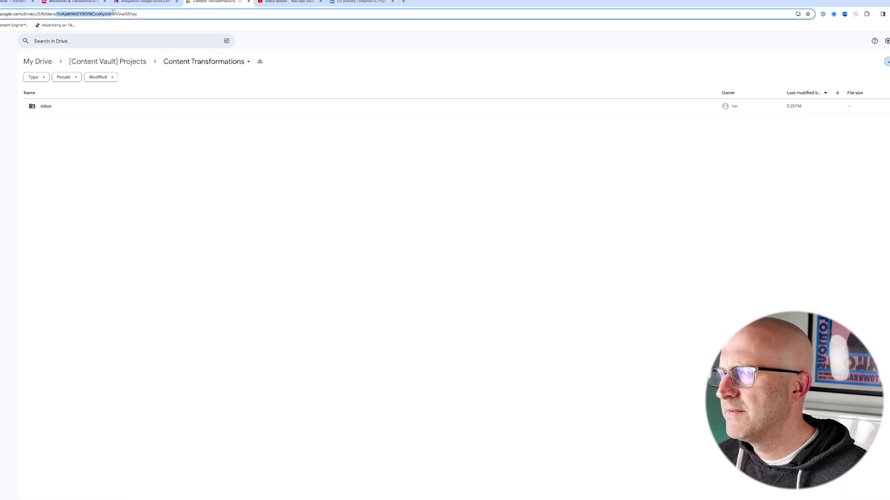
double_click(133, 27)
right_click(128, 28)
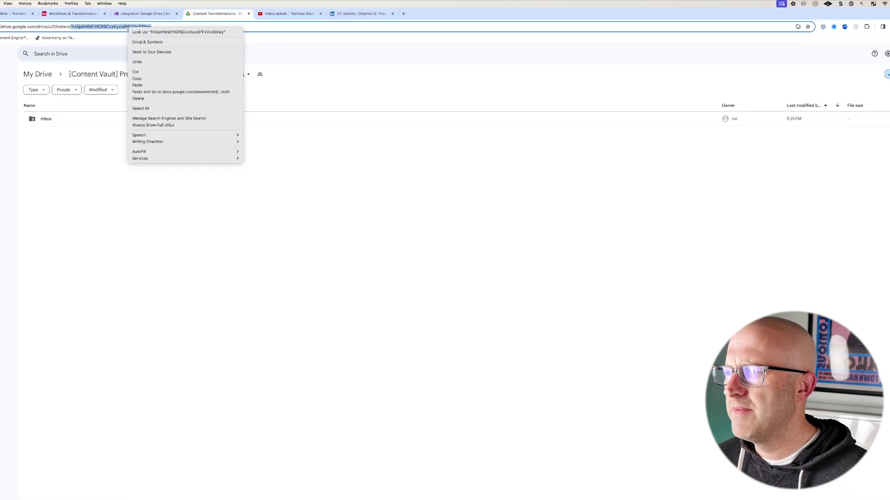
click(139, 79)
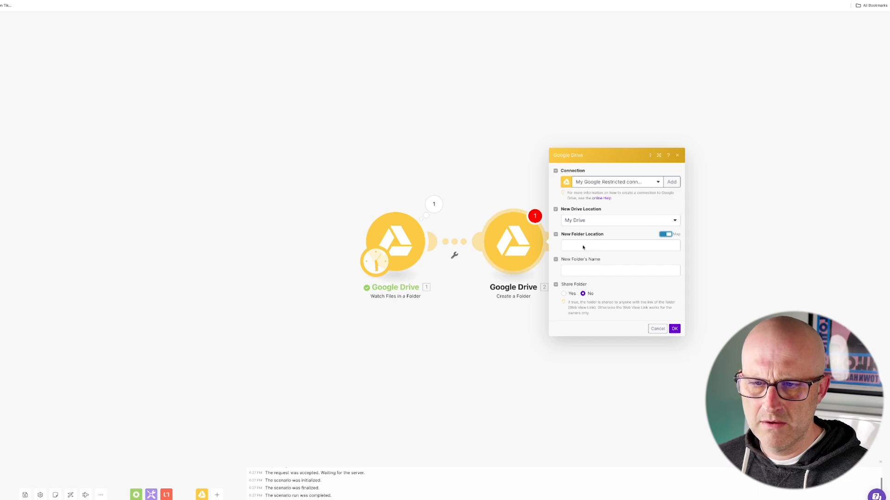
click(621, 245)
key(ctrl+v)
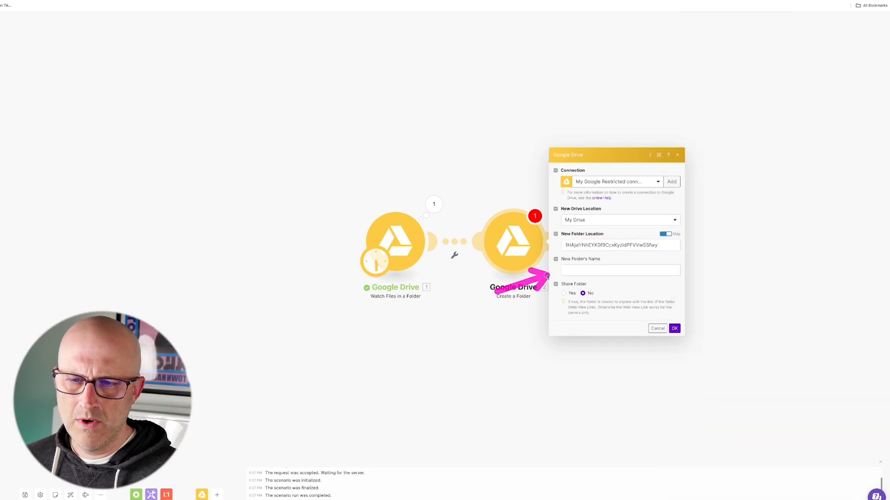
Step: Map the watched file's originalFilename as the new folder's name and save the Create a Folder module
click(596, 269)
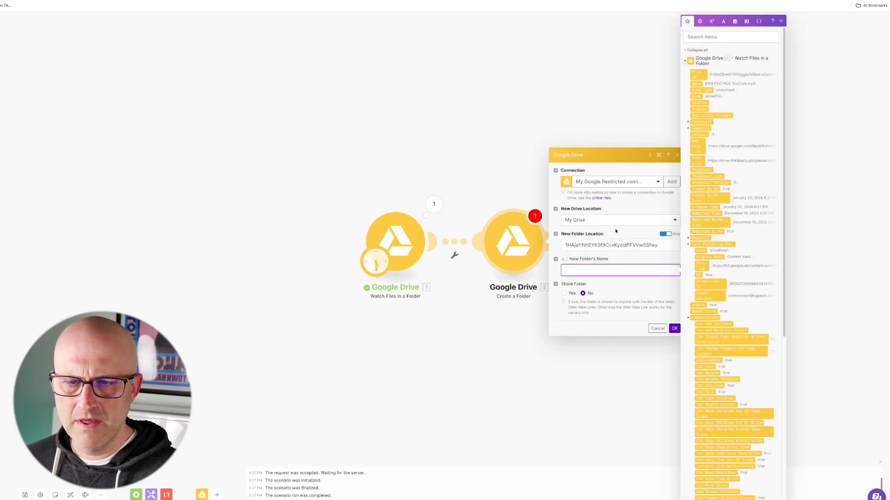
scroll(723, 278, down, 5)
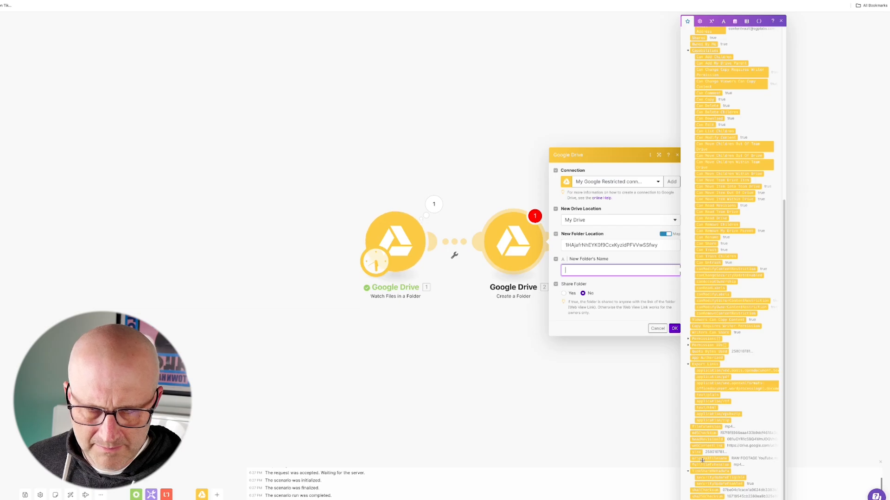
click(670, 328)
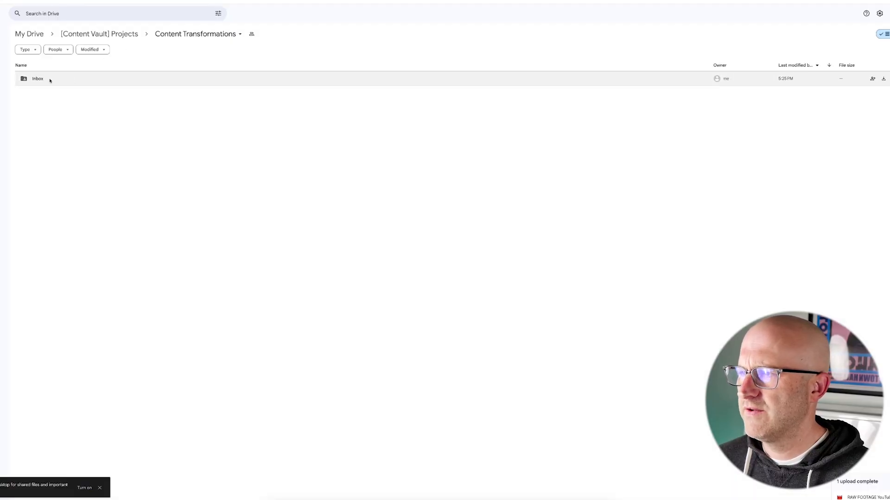
Step: Check the Inbox folder's contents in Google Drive, and in Make add a Google Drive Move a File/Folder module after Create a Folder
double_click(50, 79)
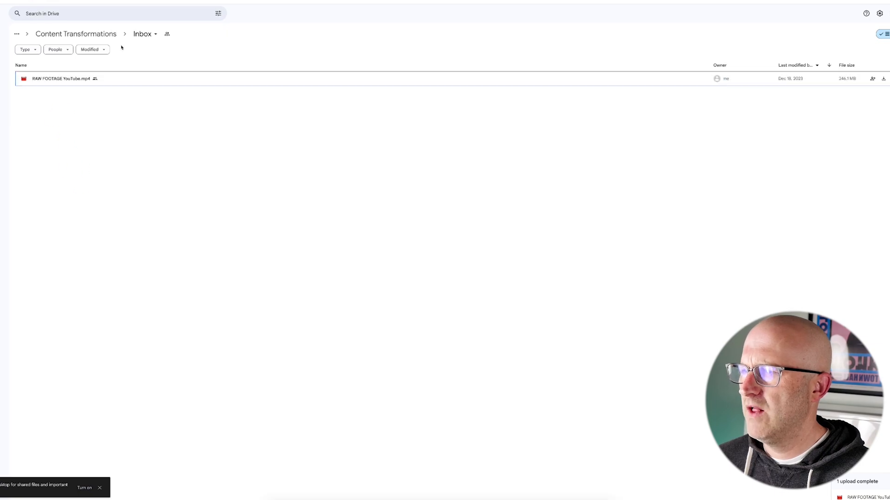
click(93, 35)
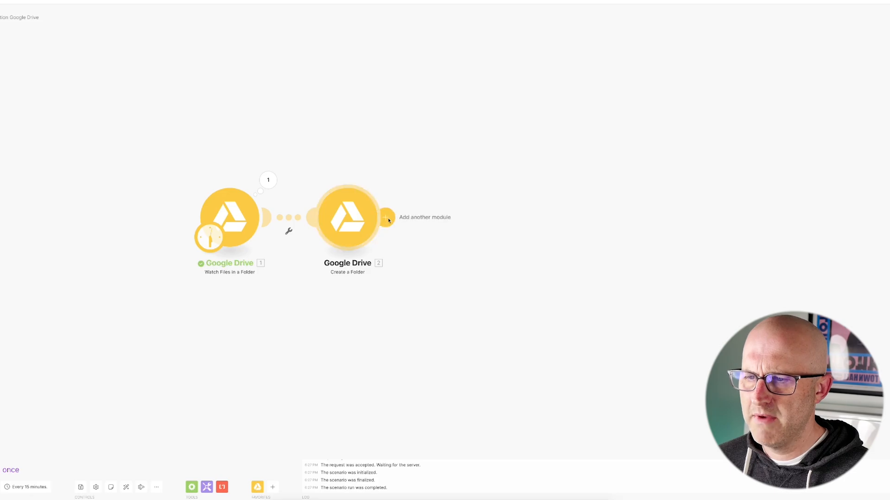
click(548, 205)
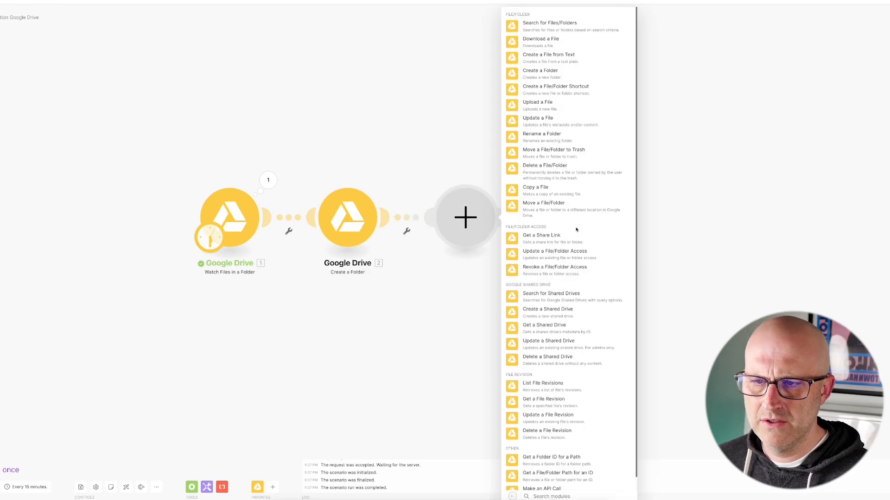
click(573, 209)
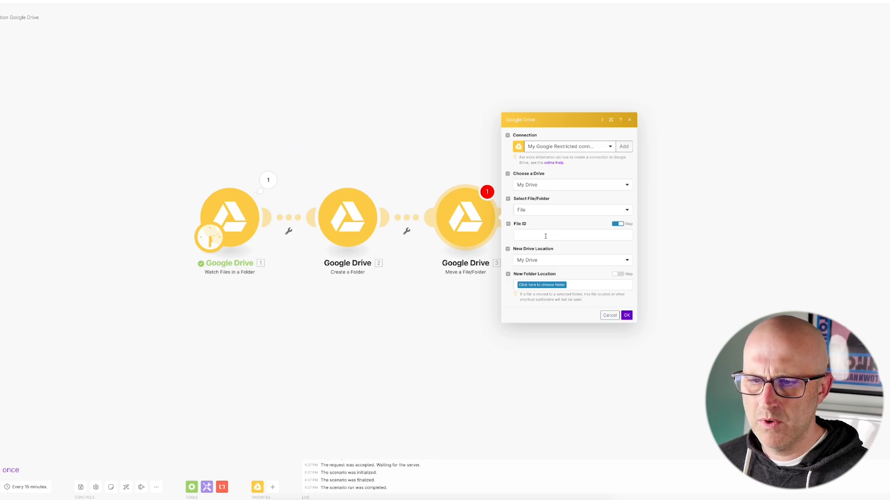
Step: Map the watched file's File ID as the file to move, fill New Folder Location by mapping, and save the module
click(573, 234)
scroll(724, 257, down, 8)
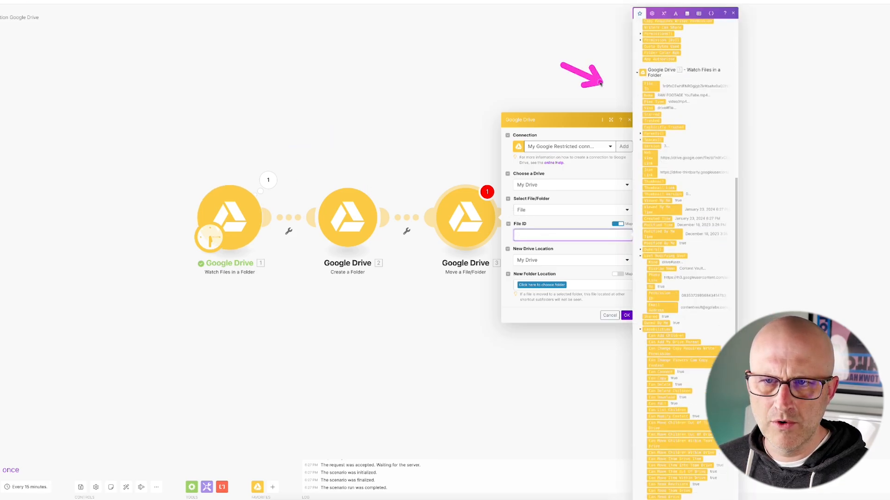
click(651, 85)
click(607, 250)
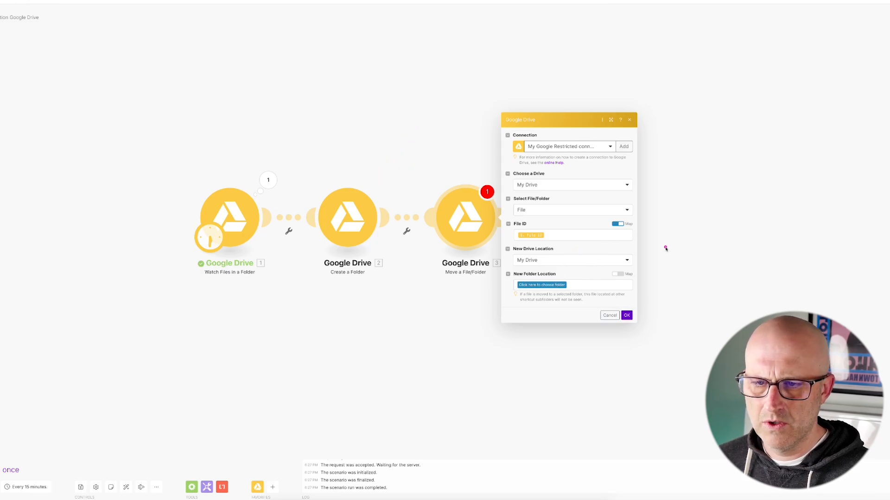
click(618, 274)
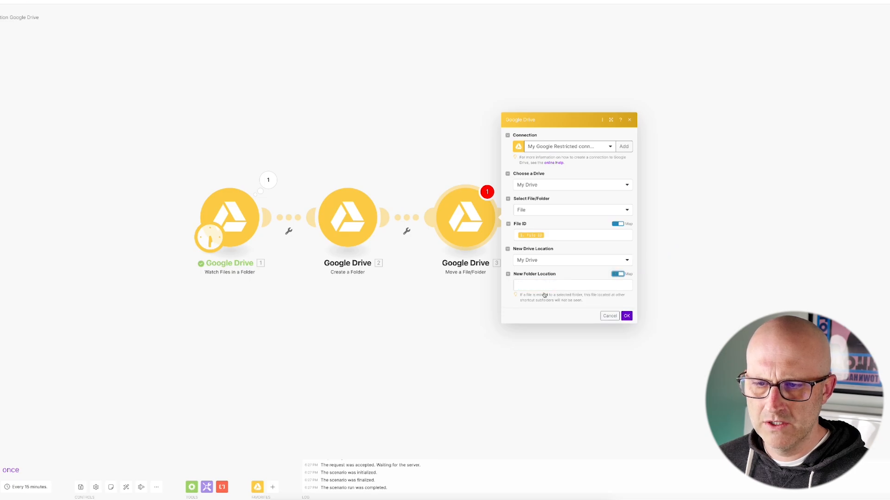
click(536, 286)
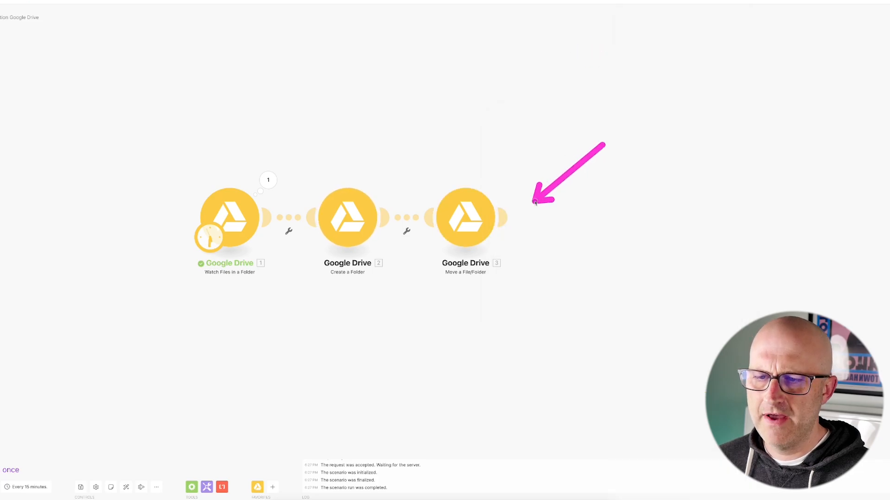
Step: Add an Airtable Create a Record module after the Move a File/Folder module
click(504, 216)
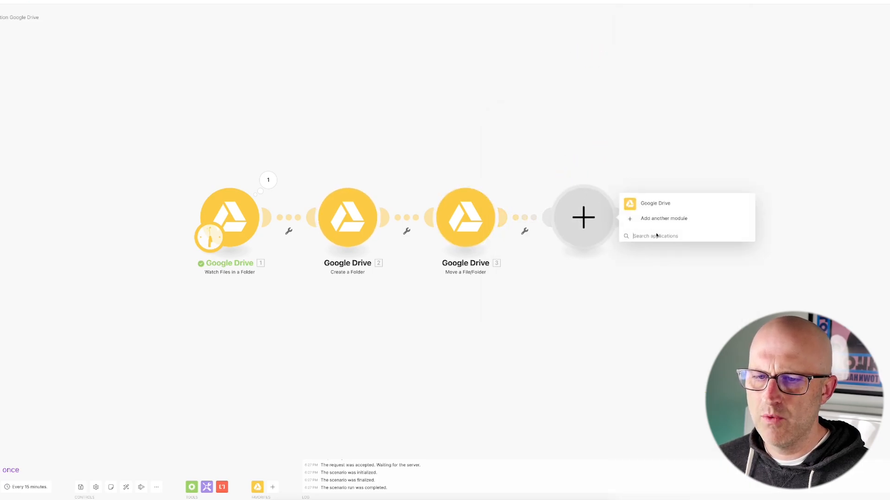
click(654, 236)
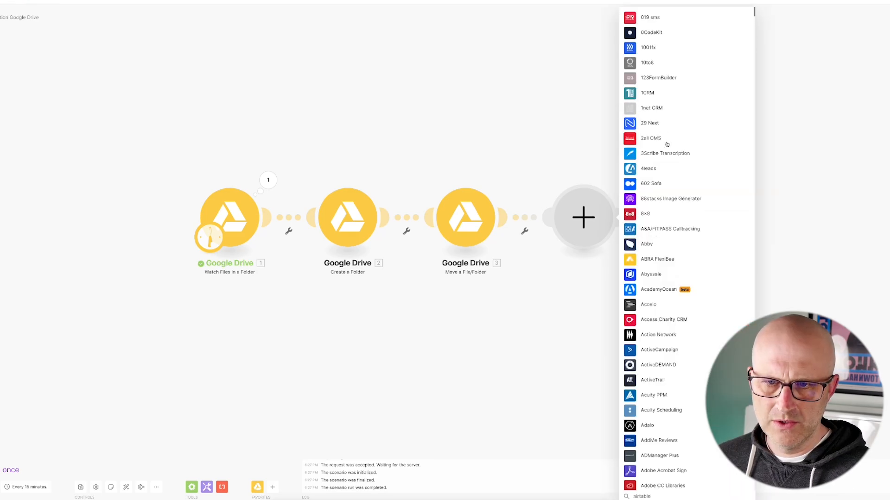
text(airtable)
click(650, 204)
click(658, 207)
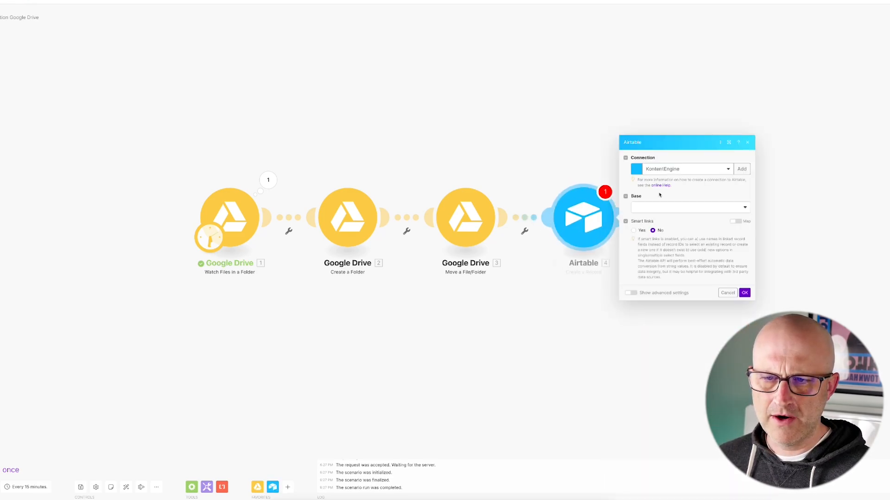
Step: Set the Airtable module to the My Airtable Token or Key connection, the Workflows & Transformations base and the Content table
drag(712, 127, 665, 155)
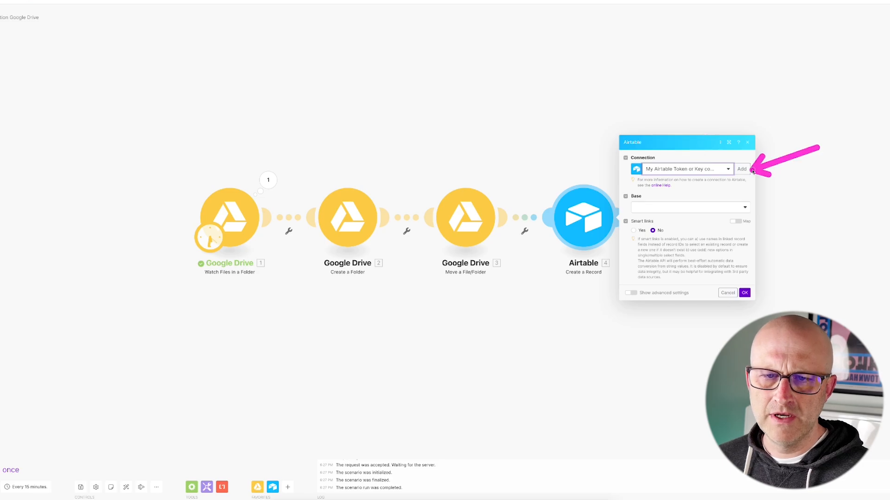
click(713, 207)
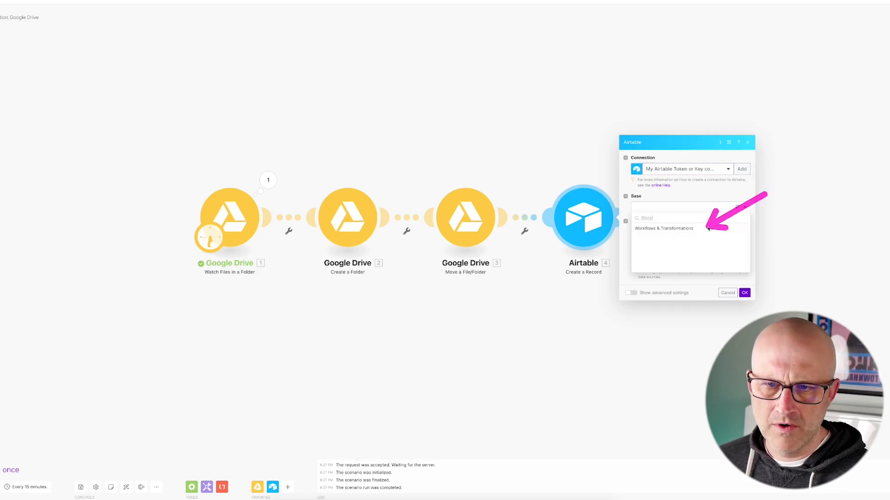
click(670, 229)
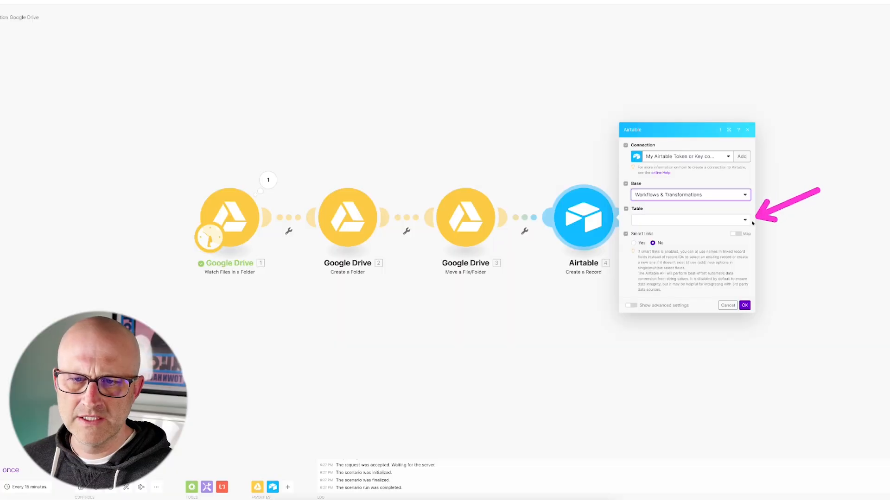
click(701, 221)
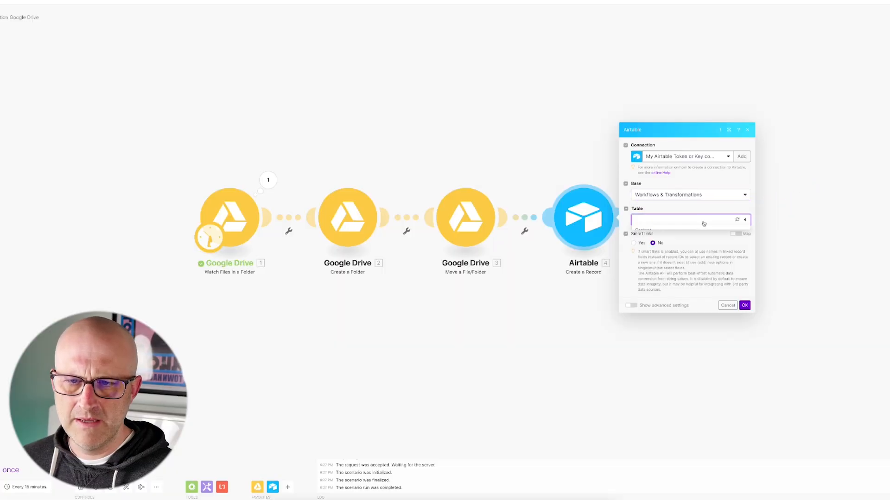
click(651, 232)
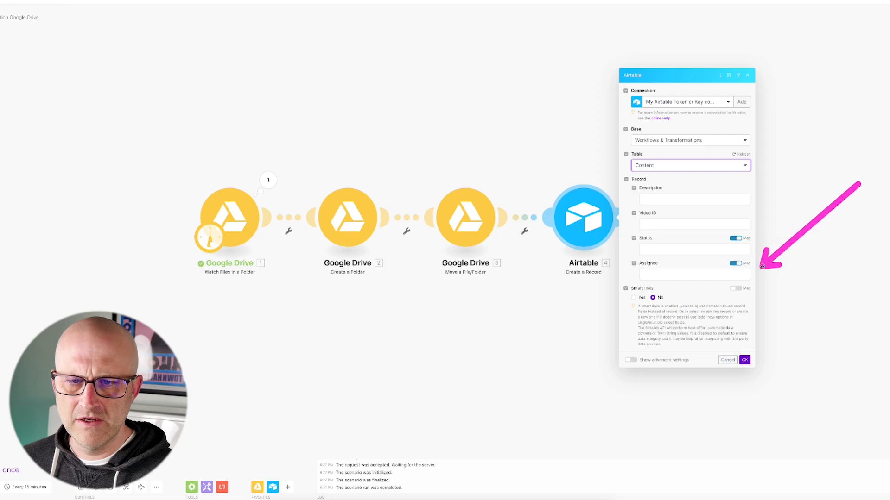
Step: Map the watched file's originalFilename to the record's Description field
click(654, 200)
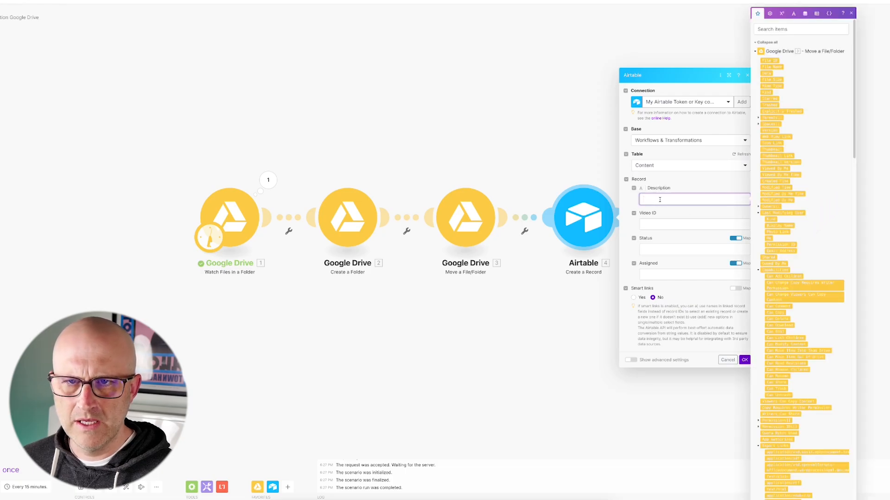
scroll(777, 202, down, 10)
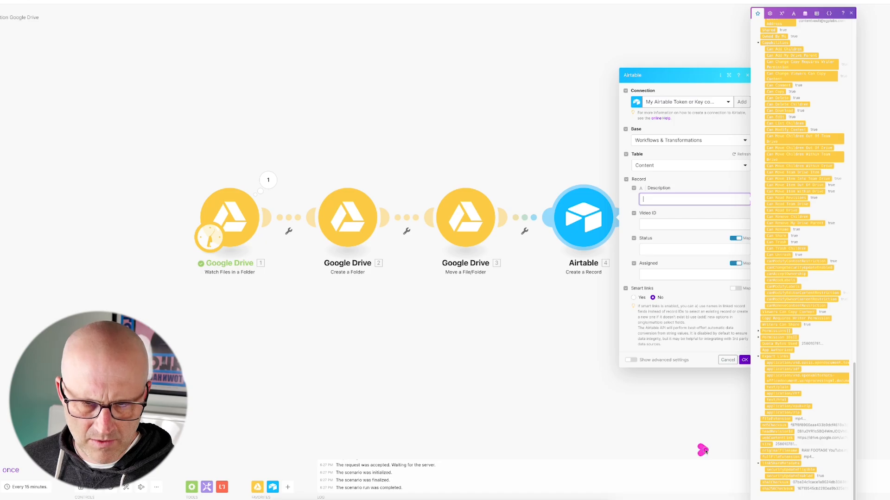
click(774, 450)
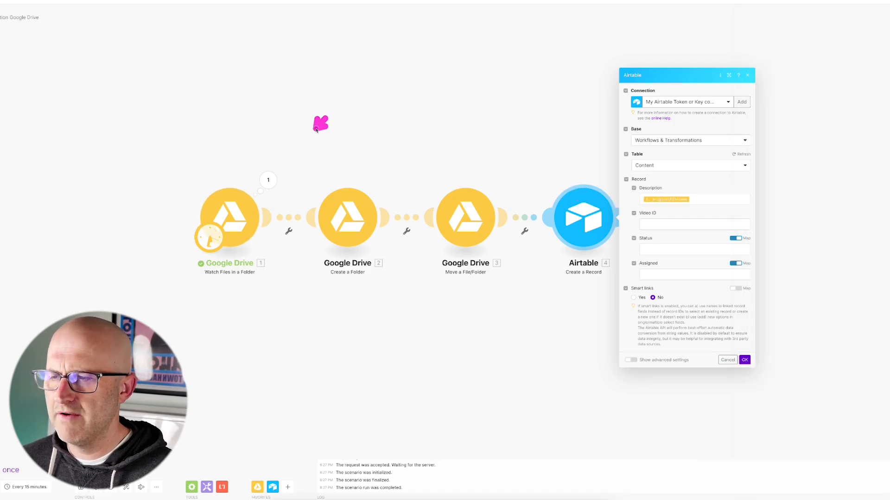
drag(317, 130, 281, 165)
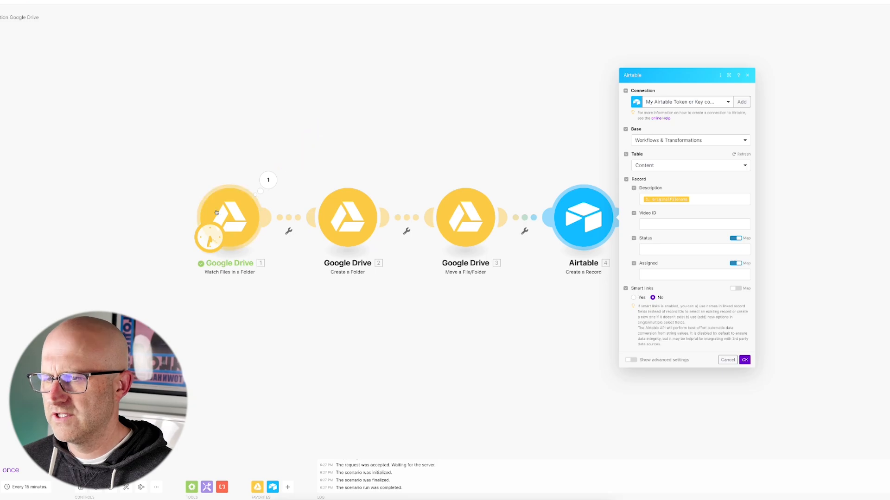
Step: Map the watched file's File ID to the record's Video ID field
drag(141, 158, 189, 186)
click(694, 224)
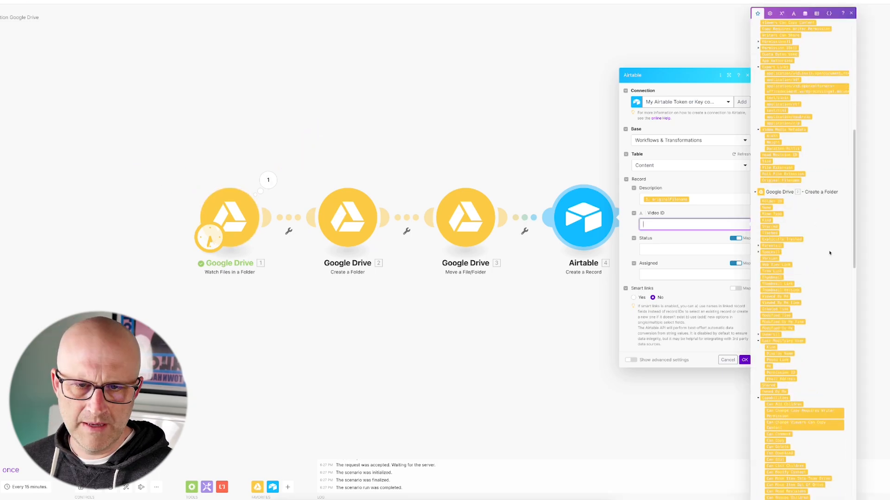
scroll(792, 346, down, 3)
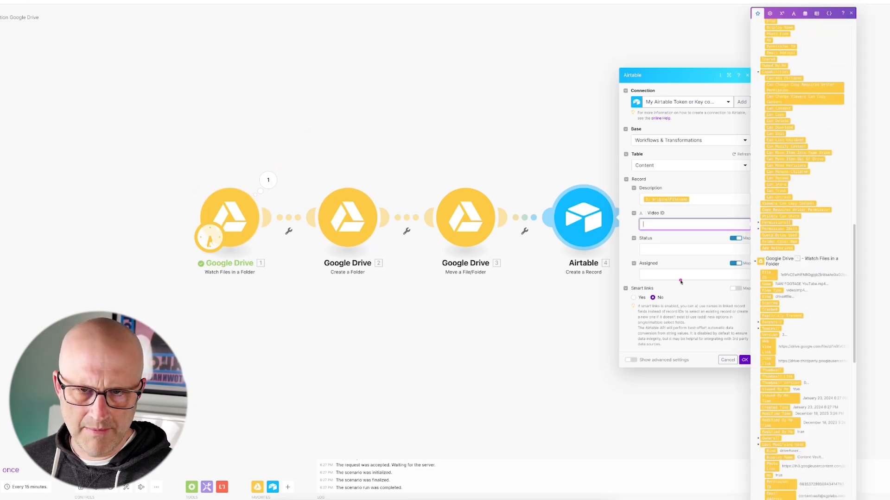
drag(680, 278, 753, 275)
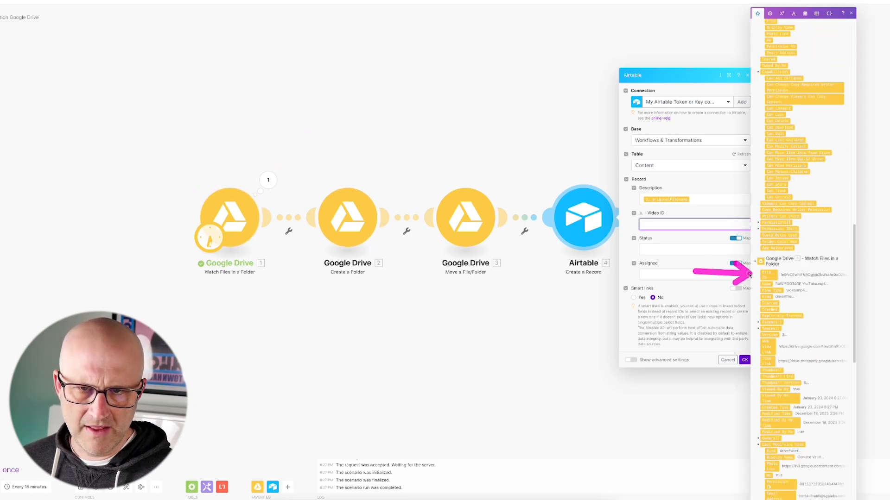
click(769, 274)
drag(801, 204, 757, 235)
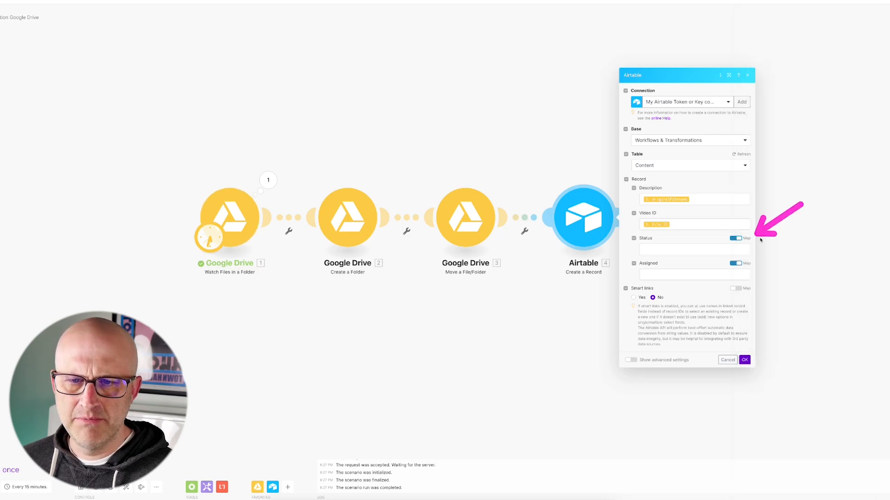
drag(831, 241, 756, 274)
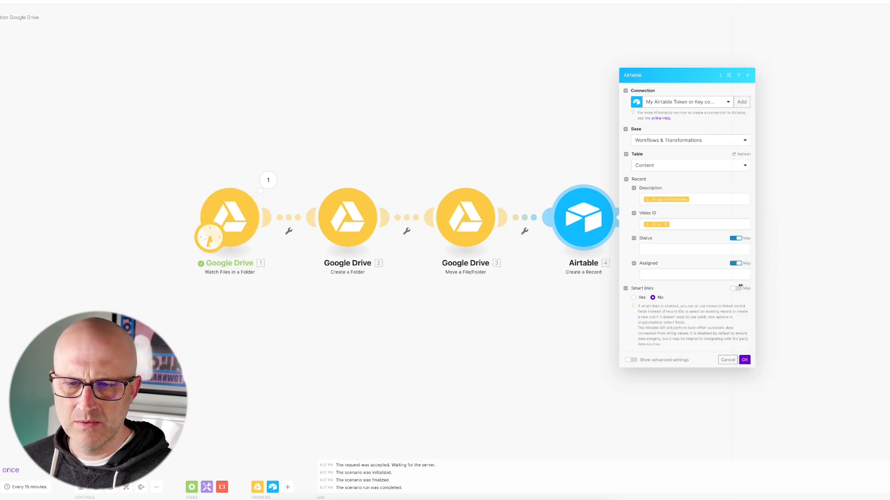
drag(724, 198, 660, 214)
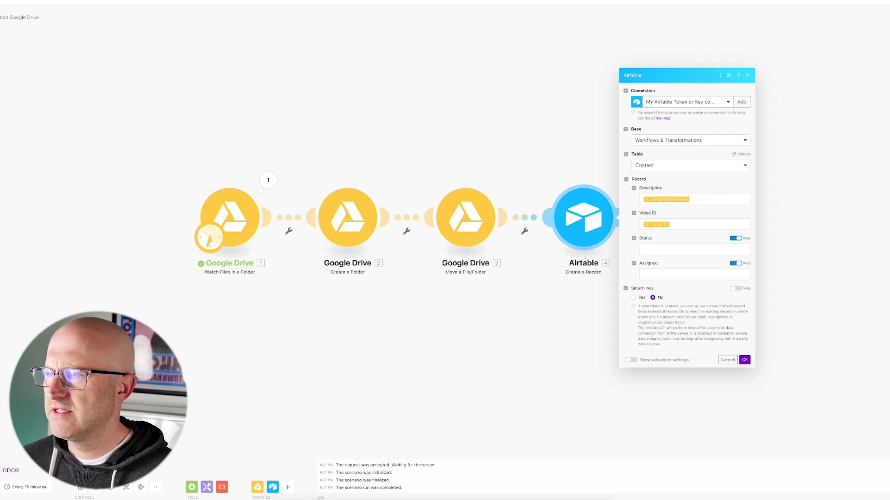
Step: In Airtable's Content table, create a single line text field named Folder ID and place it directly after Video ID
click(195, 2)
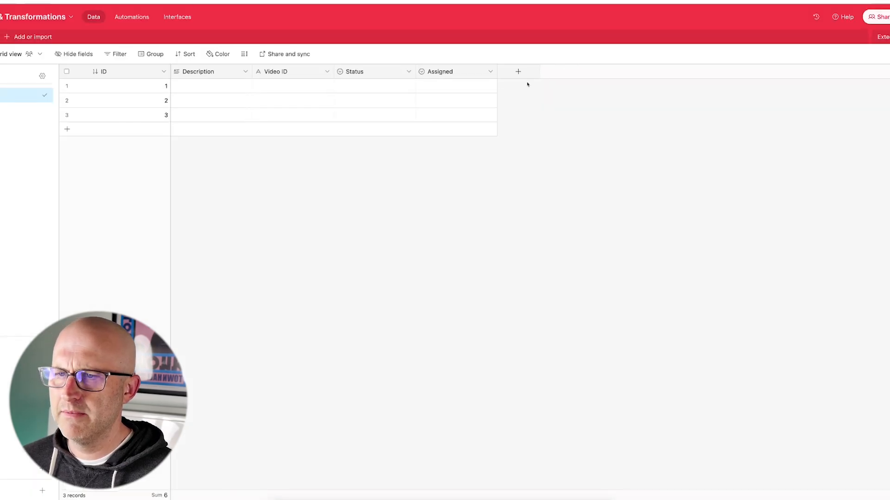
click(518, 71)
text(Folder ID)
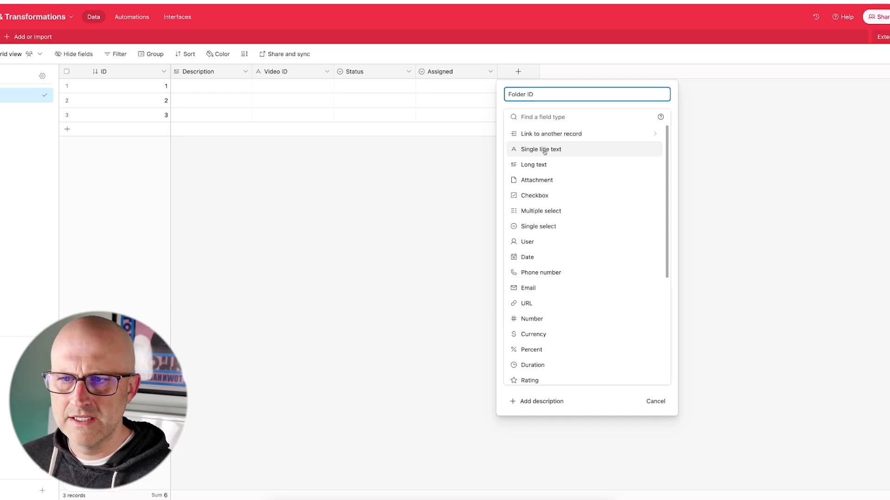
click(544, 150)
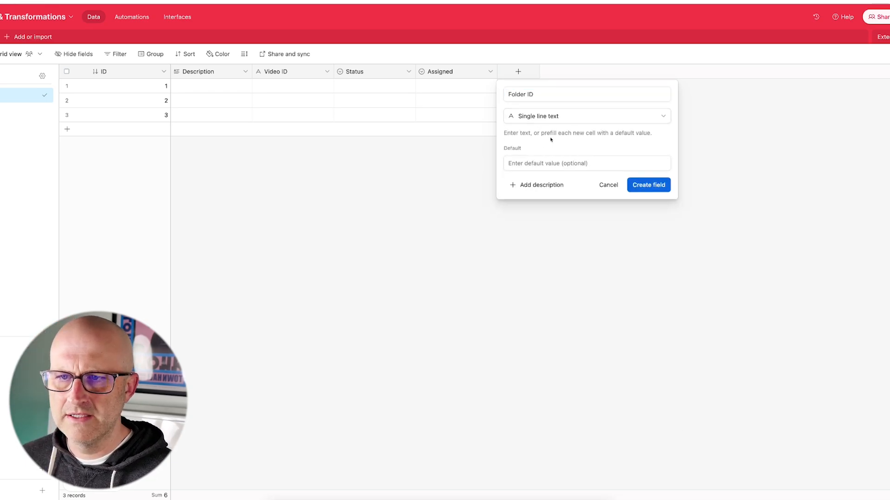
click(648, 185)
drag(533, 71, 332, 73)
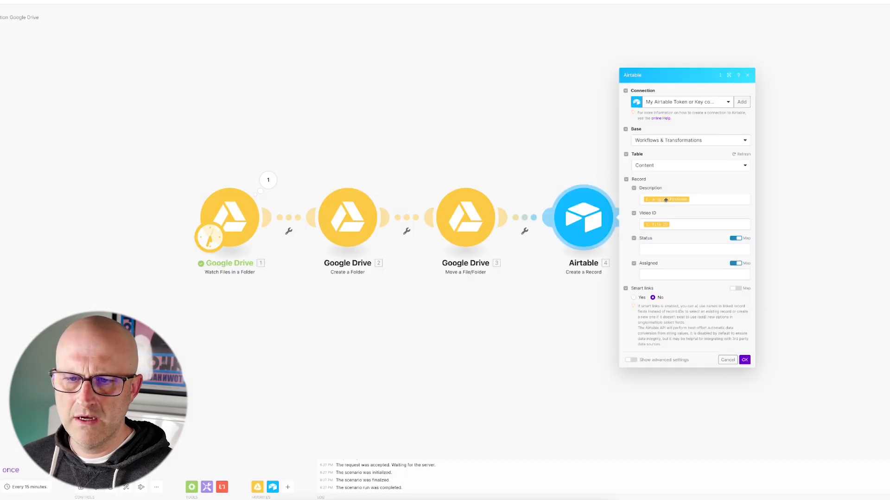
Step: Back in Make, refresh the Content table's fields, map the created folder's Folder ID to the Folder ID field, and save the module
click(733, 155)
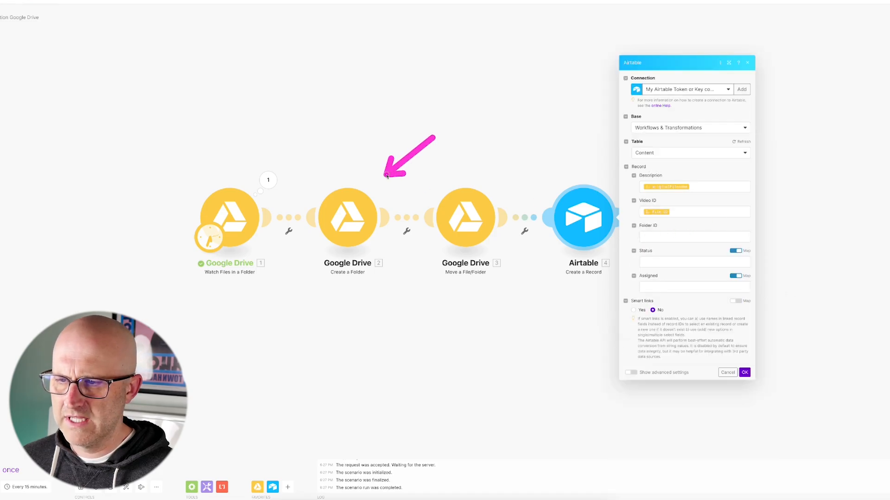
click(694, 237)
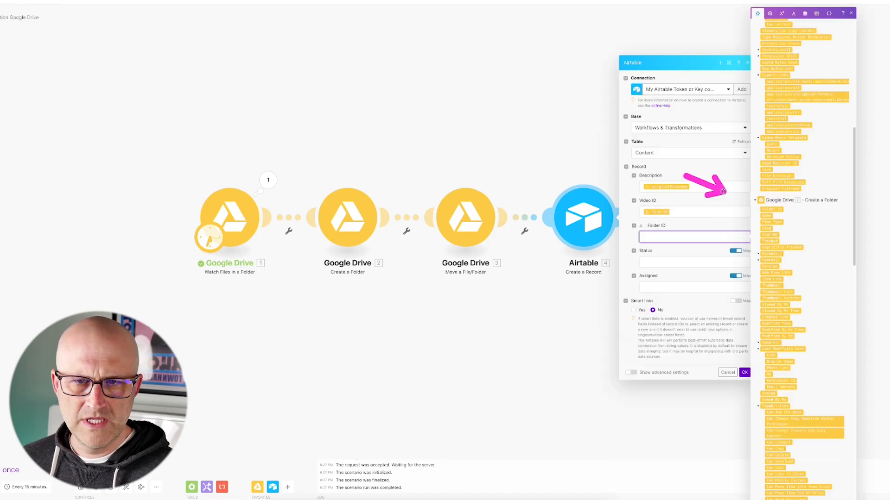
click(772, 210)
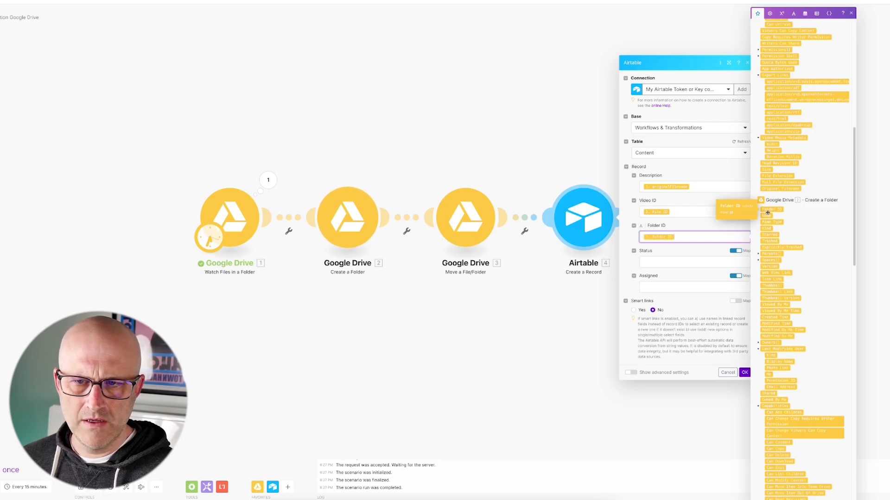
click(744, 373)
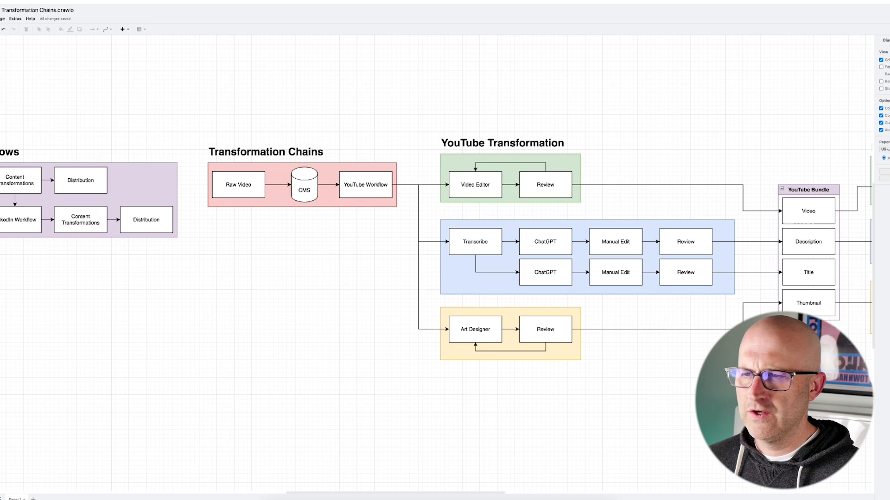
scroll(677, 407, right, 5)
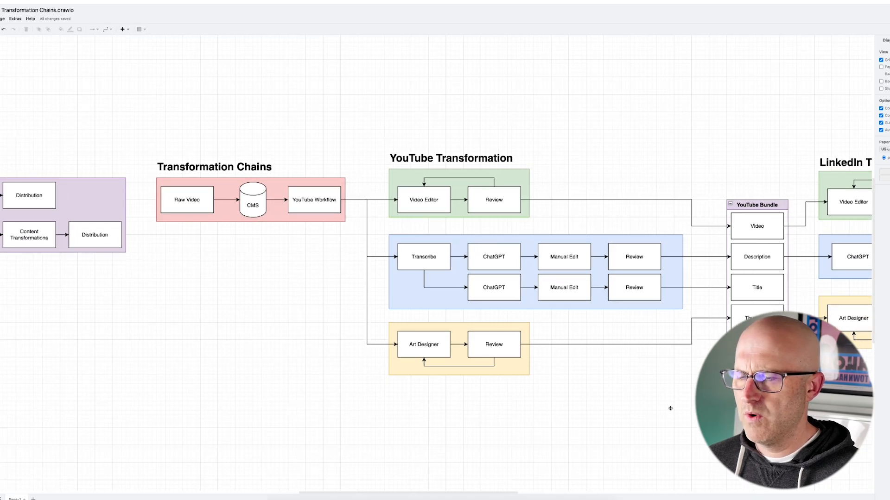
drag(110, 115, 147, 174)
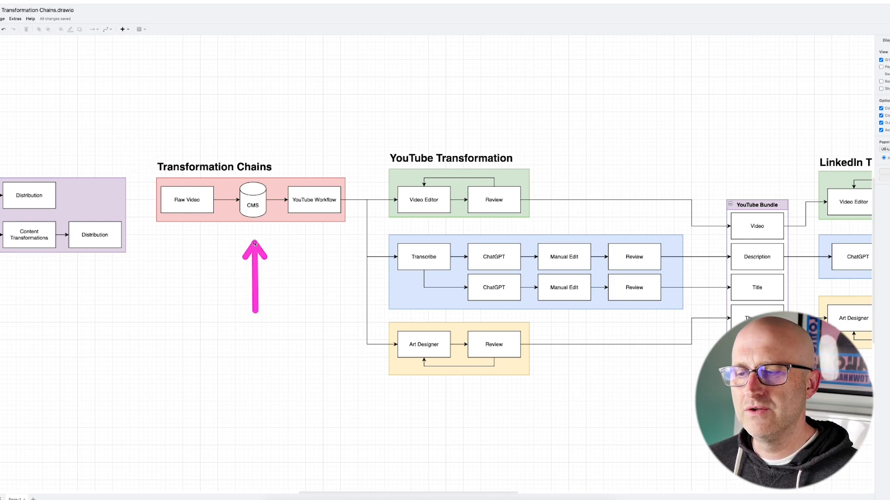
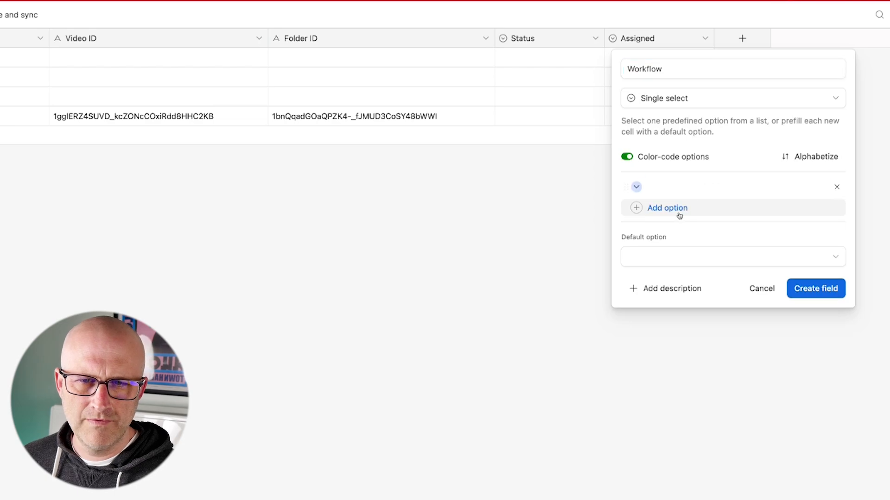
Step: Create the Workflow single select field with the options YouTube Video and LinkedIn Video, placing its column between Folder ID and Status
text(YouT)
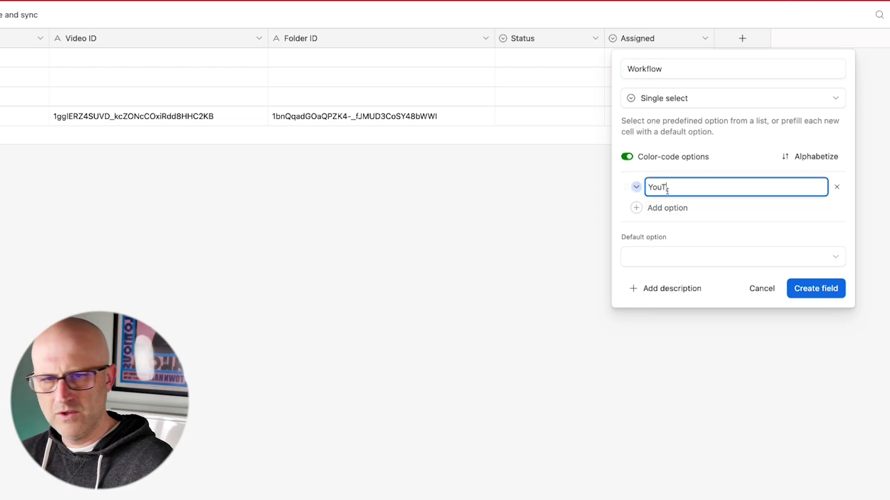
text(ube)
key(Return)
text(LinkedIn Video)
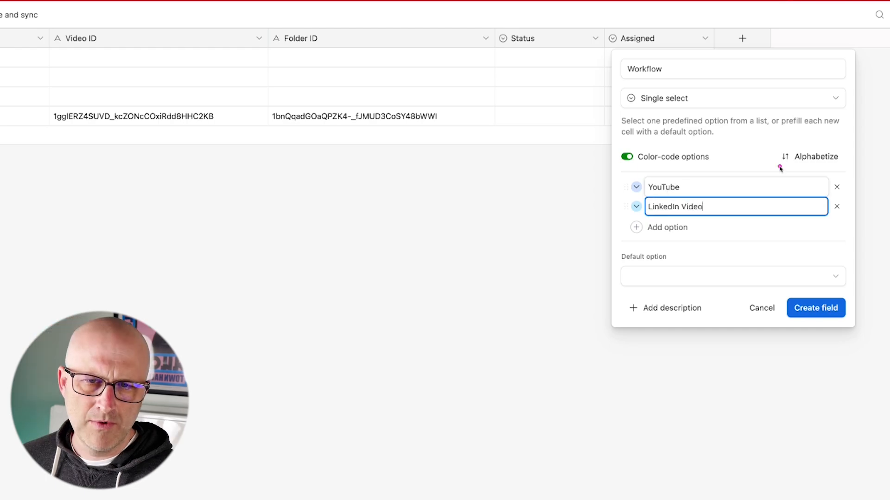
drag(781, 169, 721, 202)
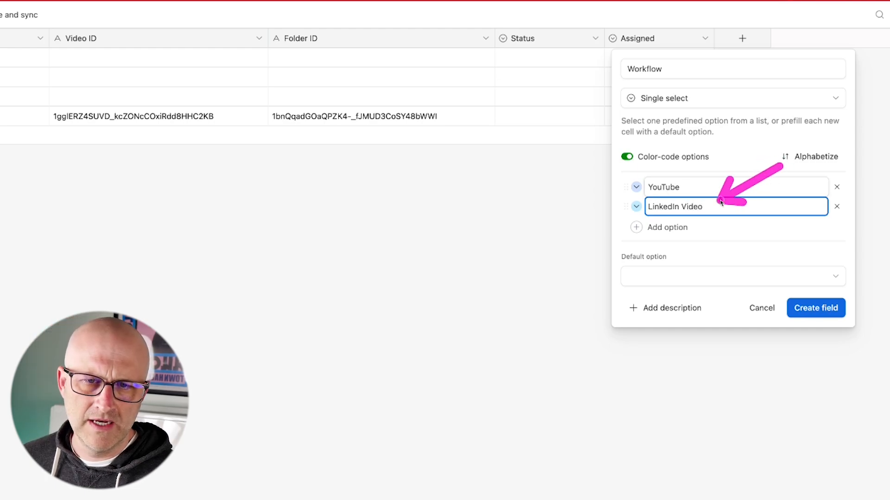
drag(743, 141, 687, 186)
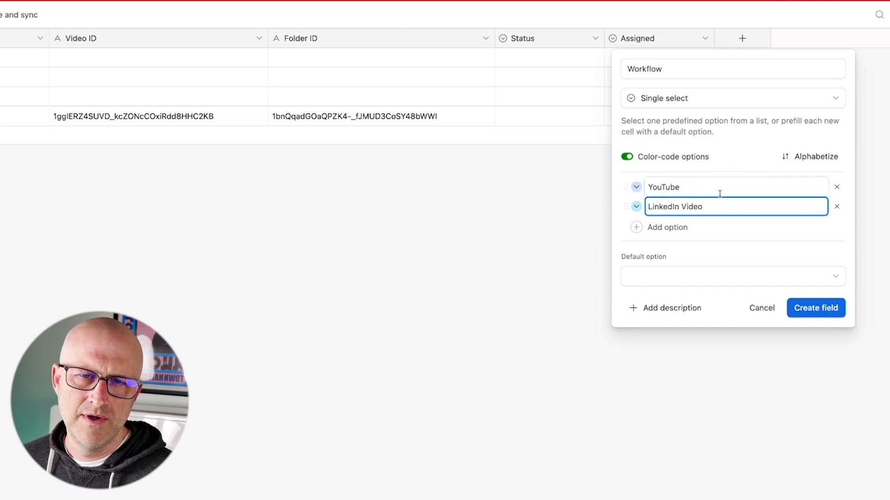
drag(771, 176, 711, 206)
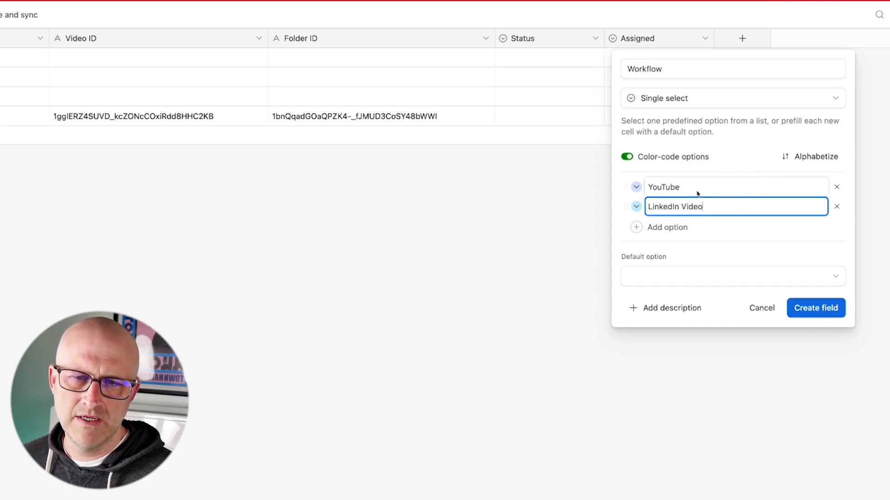
click(705, 187)
text(Video)
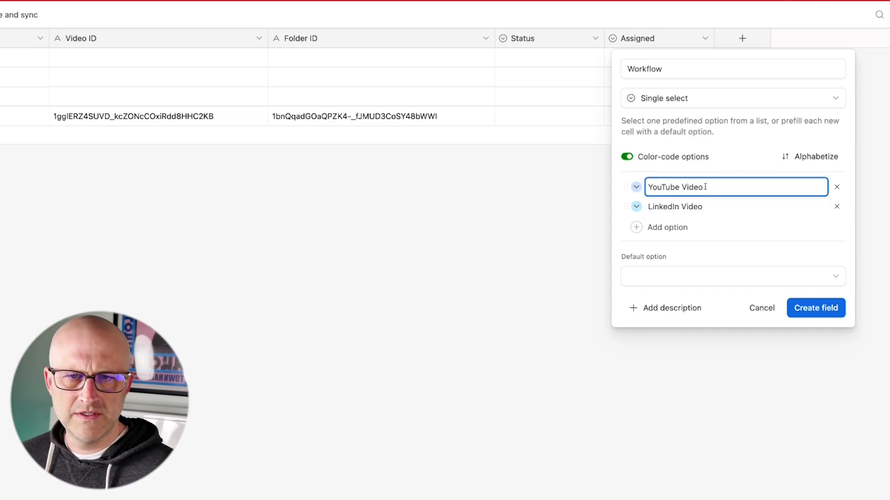
mouse_move(767, 135)
mouse_down()
mouse_move(716, 178)
mouse_move(718, 195)
mouse_up()
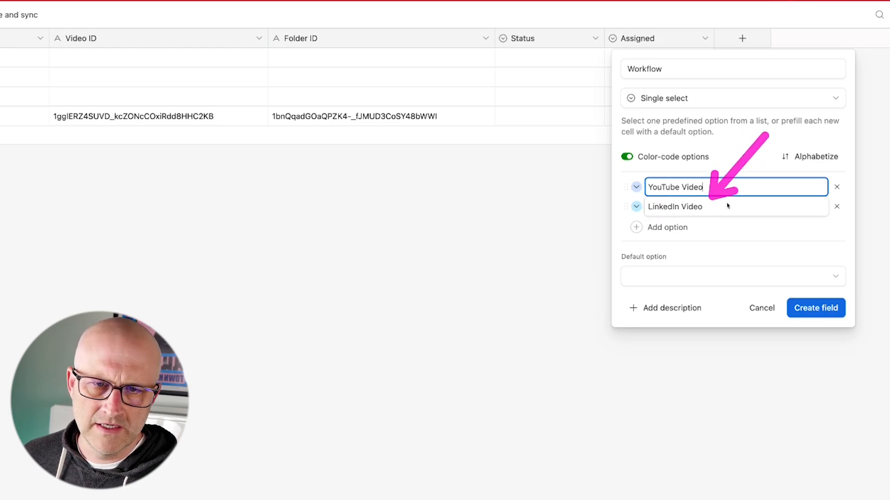
click(807, 309)
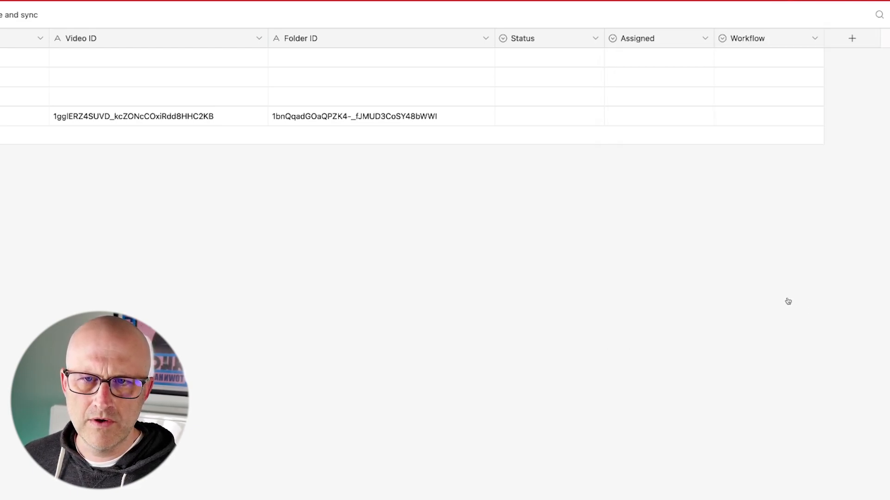
drag(758, 31, 495, 44)
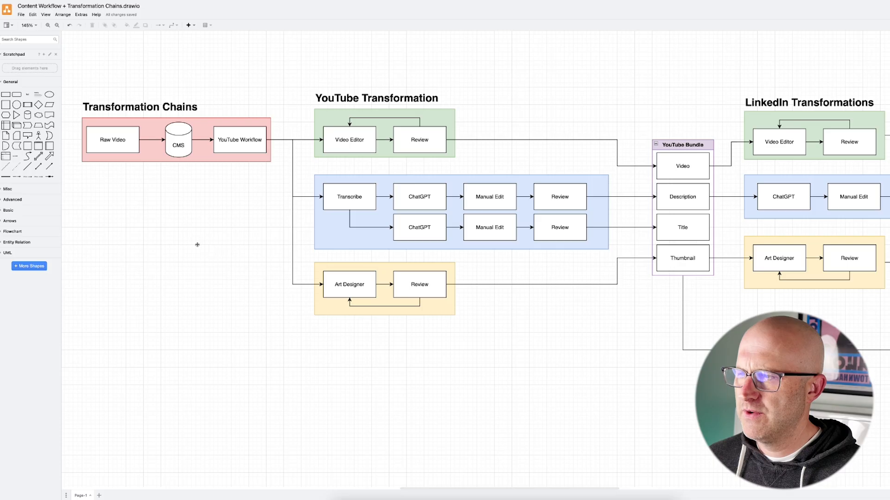
scroll(197, 244, left, 5)
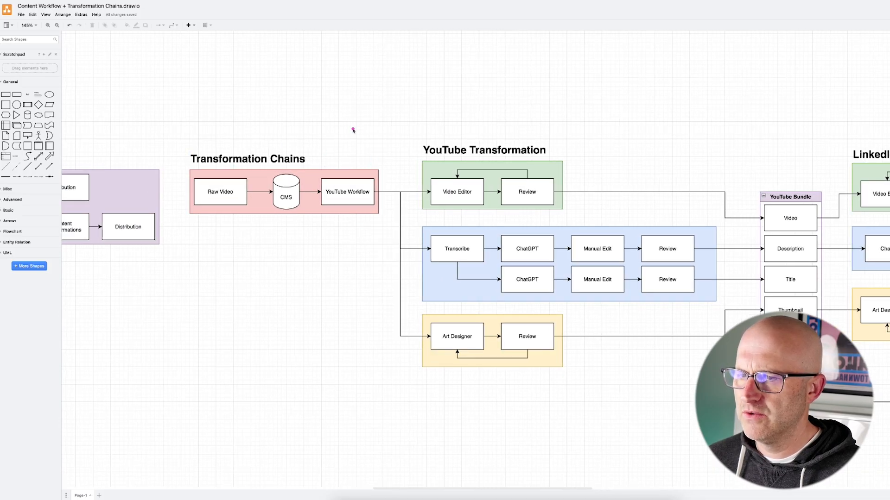
mouse_move(341, 108)
mouse_down()
mouse_move(326, 149)
mouse_move(339, 176)
mouse_move(356, 183)
mouse_up()
key(Escape)
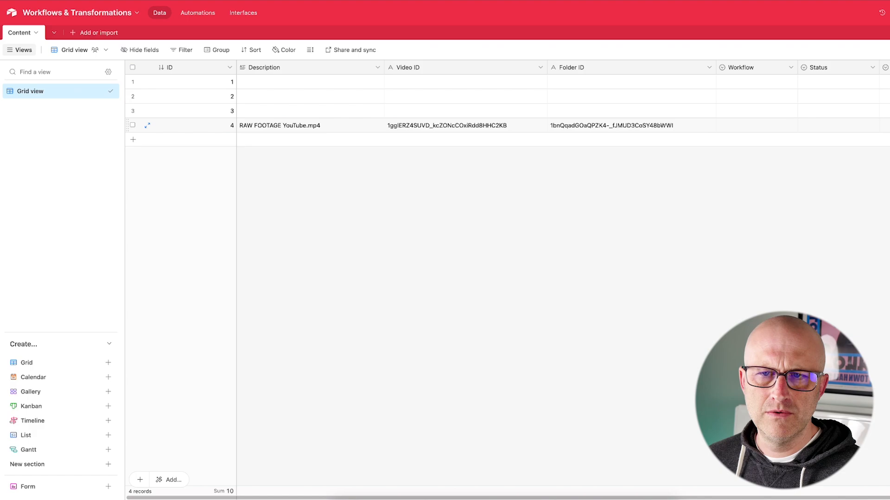
Step: In the Content table, set the Workflow of the RAW FOOTAGE YouTube.mp4 record to YouTube Video
click(789, 125)
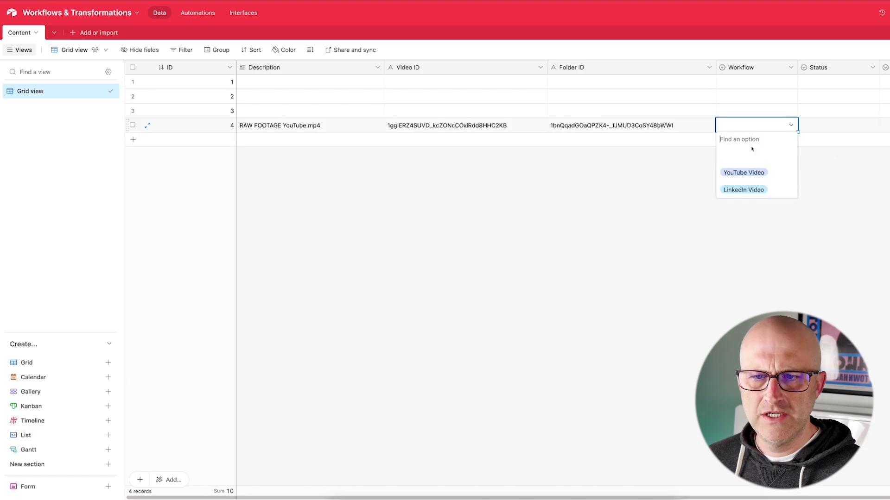
click(745, 174)
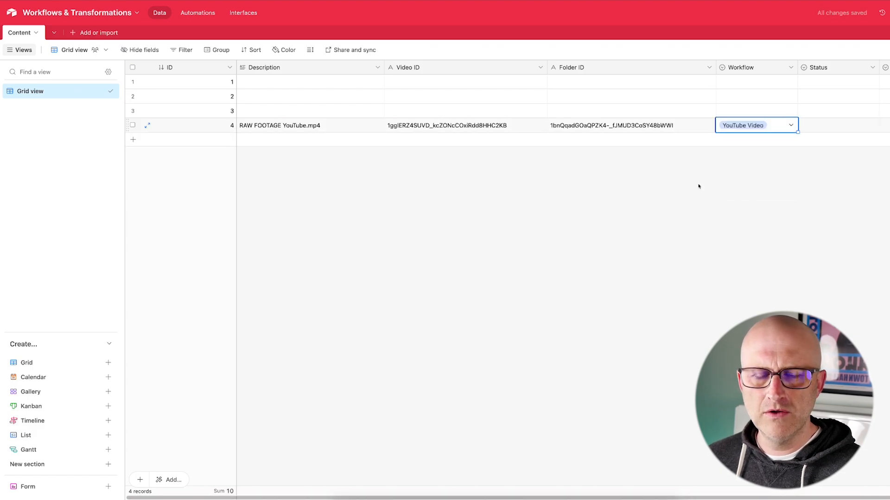
drag(798, 45, 762, 111)
key(Escape)
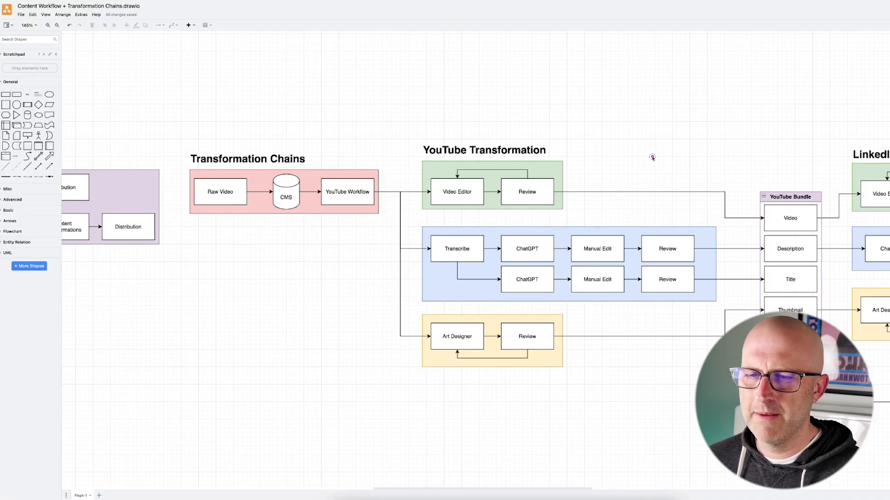
mouse_move(652, 157)
mouse_down()
mouse_move(499, 206)
mouse_move(661, 218)
mouse_up()
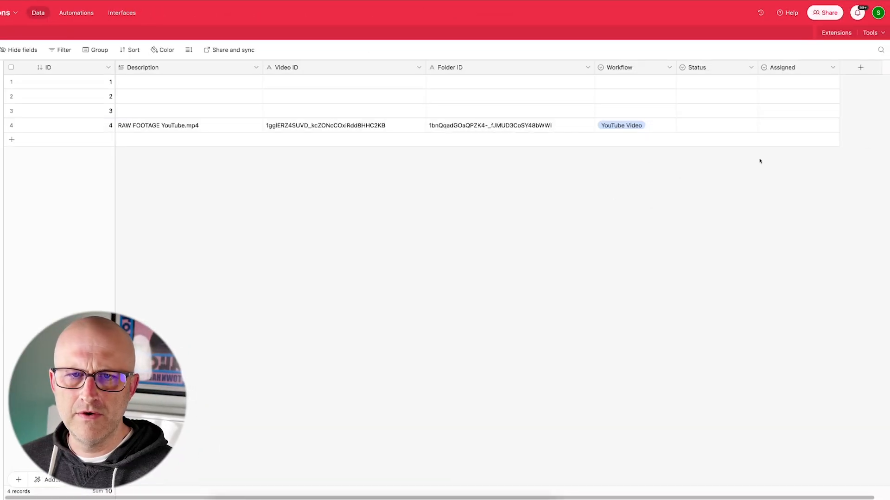
drag(612, 9, 655, 45)
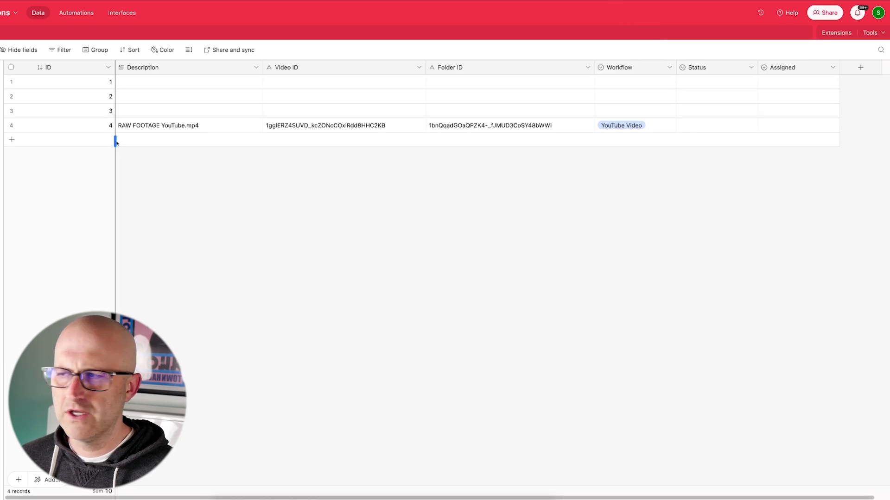
Step: Create a new table in the base and name it Content Transformations
click(1, 32)
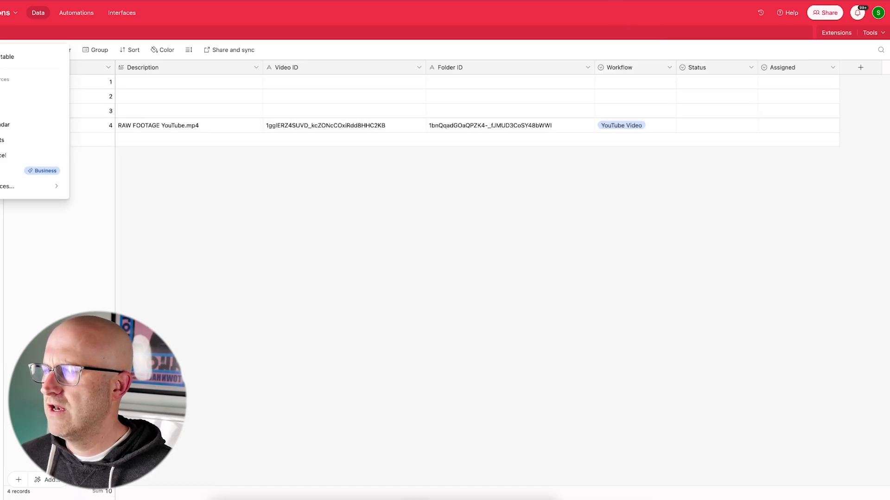
click(7, 57)
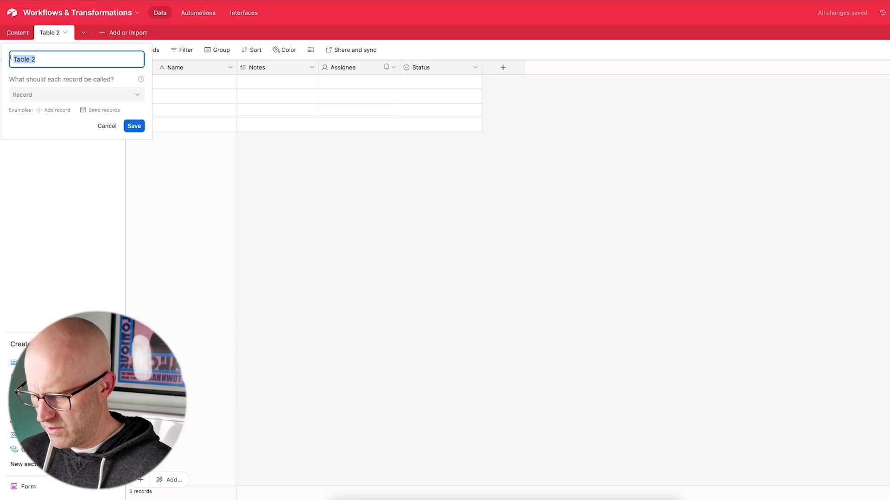
text(Content Transfor)
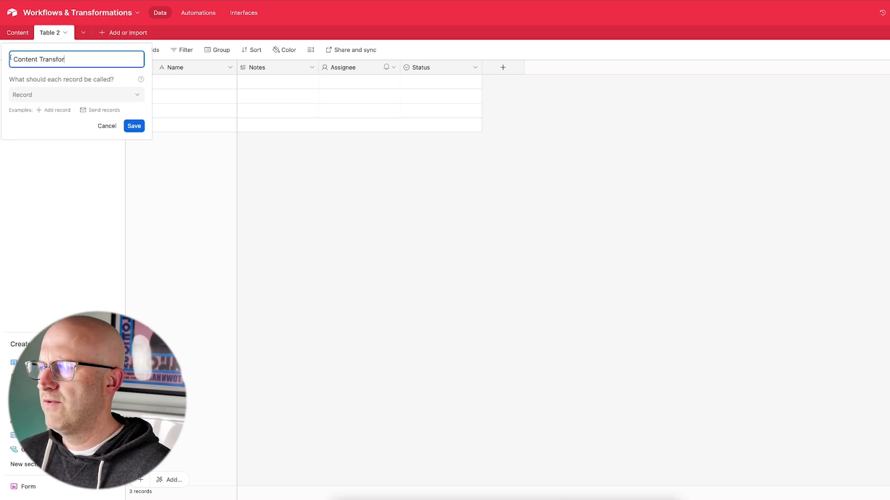
key(Return)
Step: Turn the primary field of Content Transformations into an Autonumber field named ID, and add two blank records
click(230, 67)
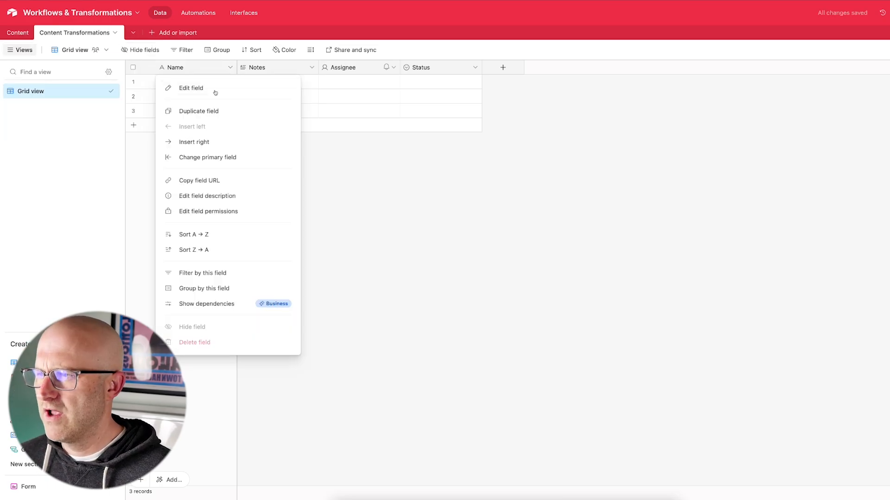
click(212, 91)
drag(199, 96, 152, 88)
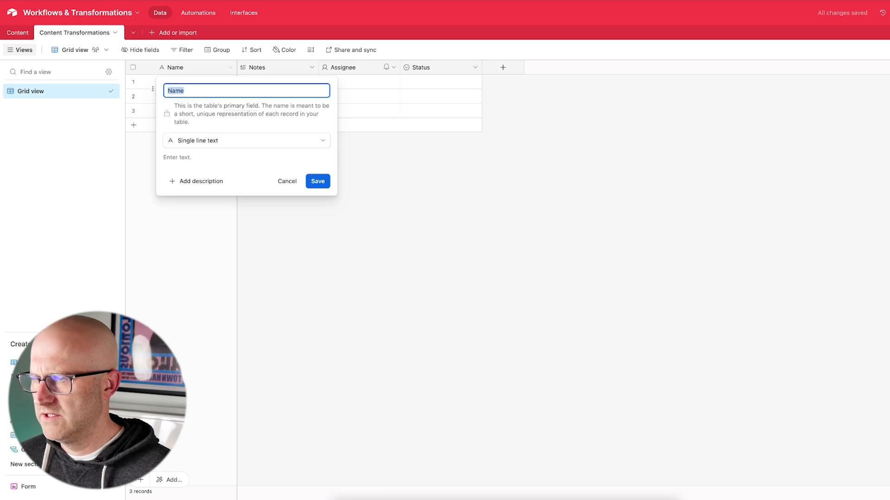
click(225, 141)
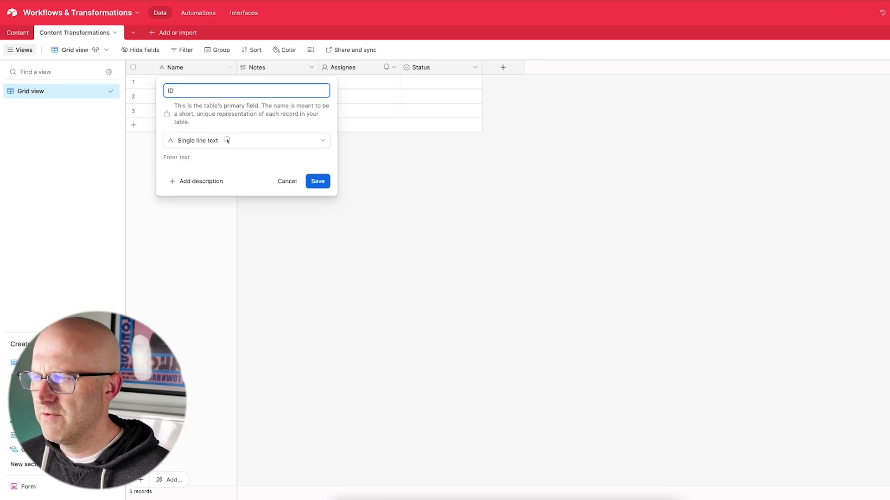
click(205, 329)
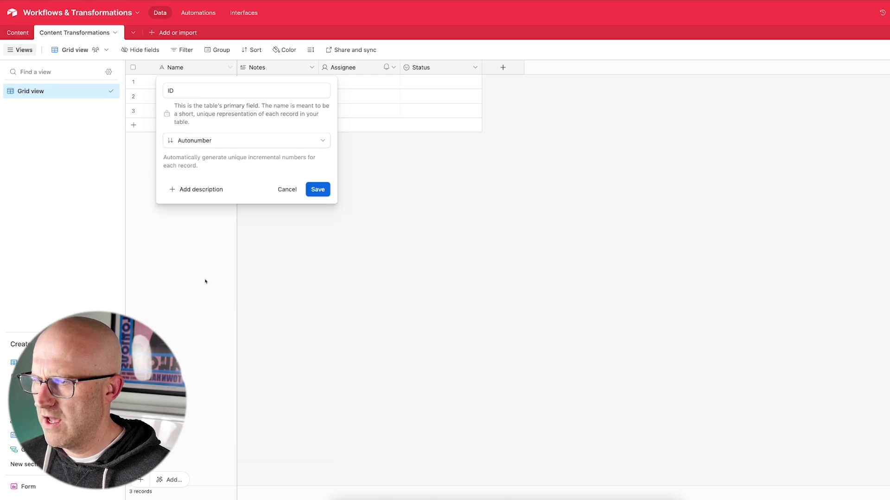
click(316, 190)
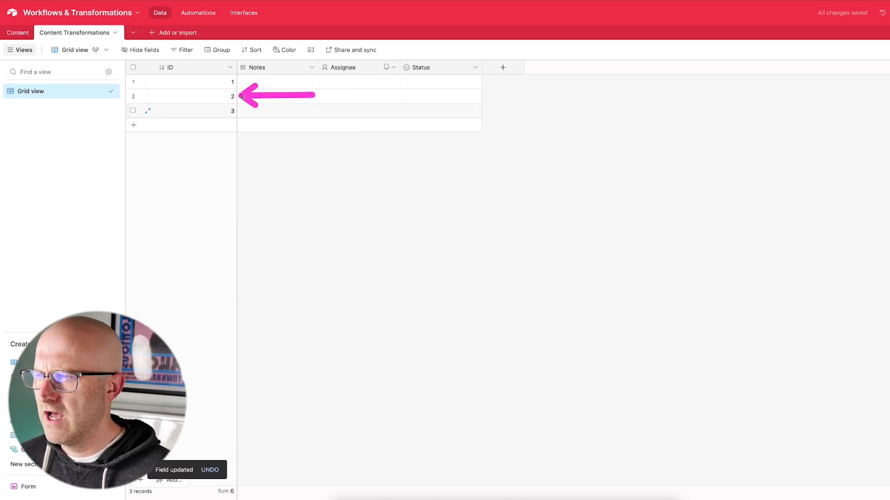
click(136, 130)
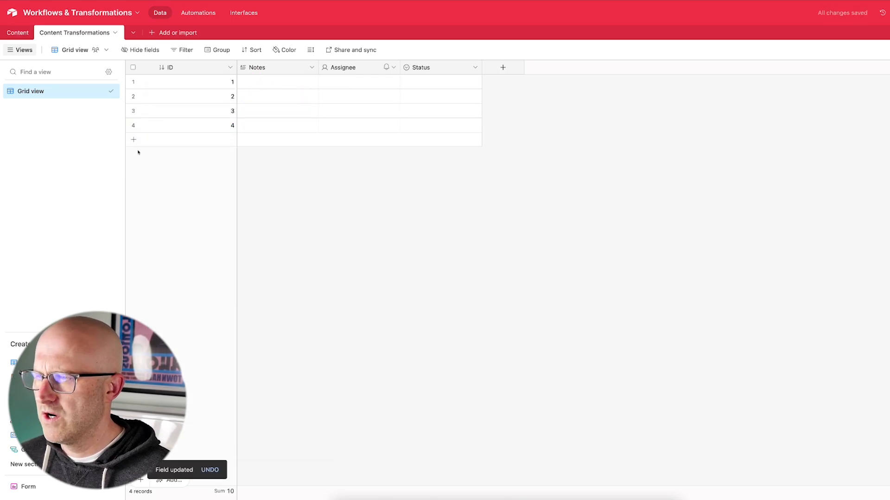
click(137, 140)
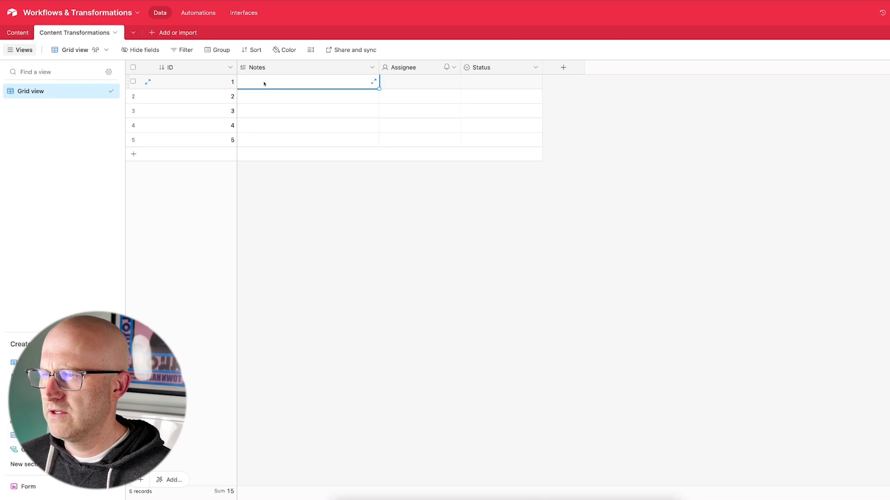
Step: Rename the Notes field to Transformation and change its type to single line text
click(371, 68)
click(290, 87)
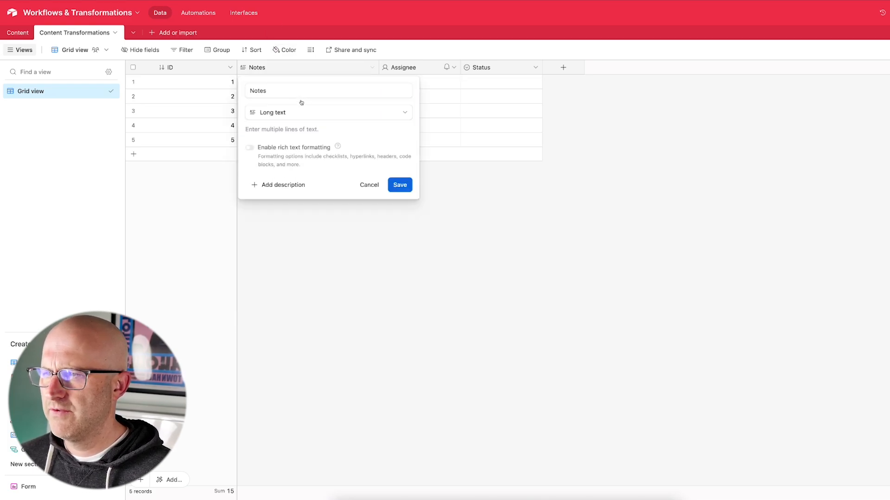
triple_click(277, 92)
text(Transformation)
click(287, 112)
click(290, 145)
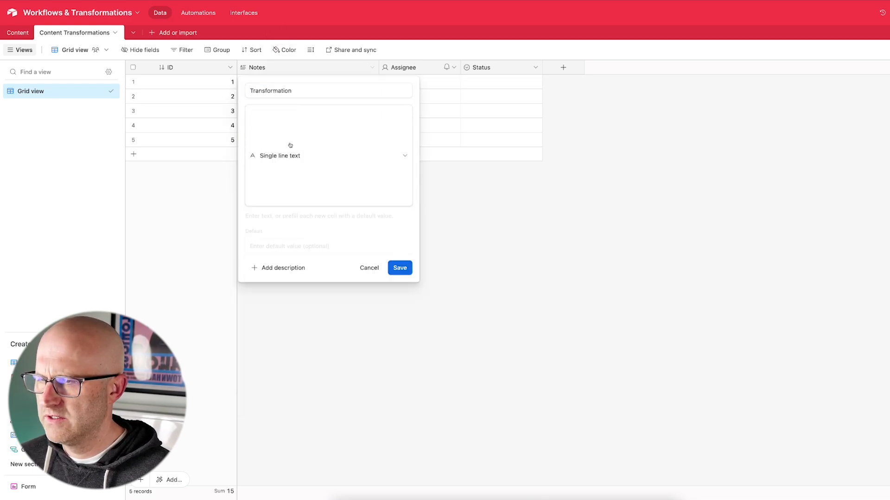
click(398, 182)
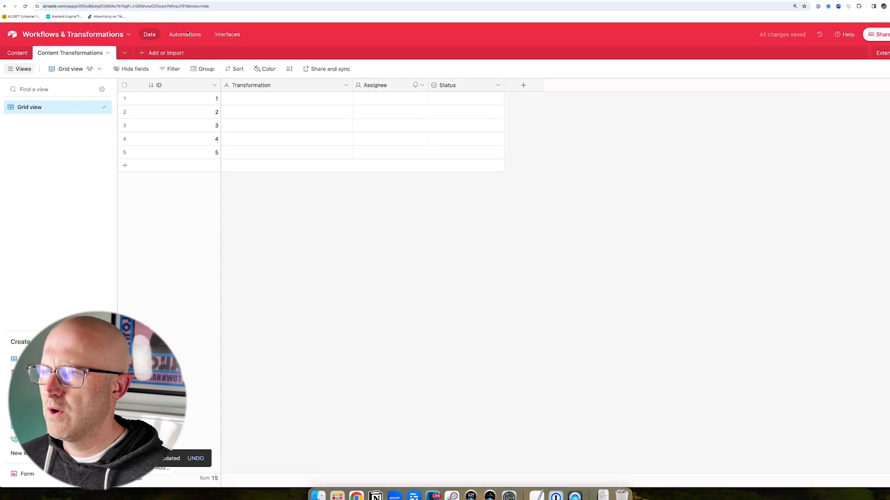
Step: Switch to Make, leave the Google Drive scenario, and create a new scenario in the Content Transformations folder
click(178, 12)
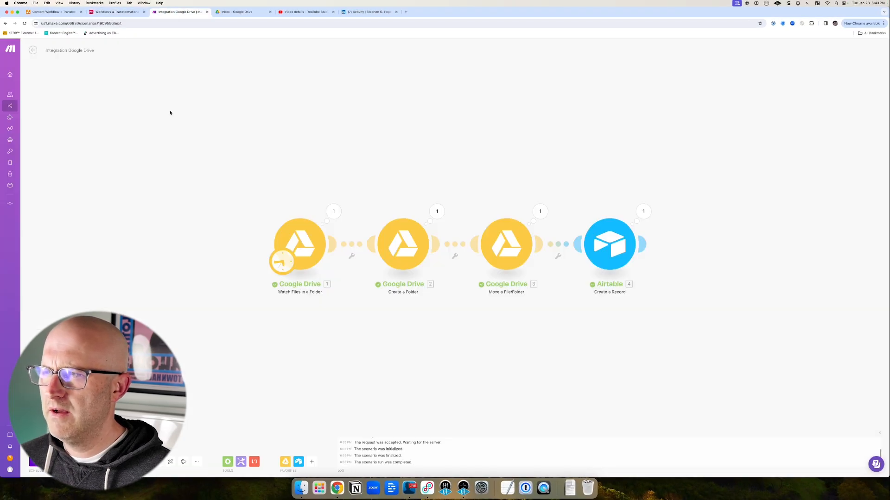
click(32, 51)
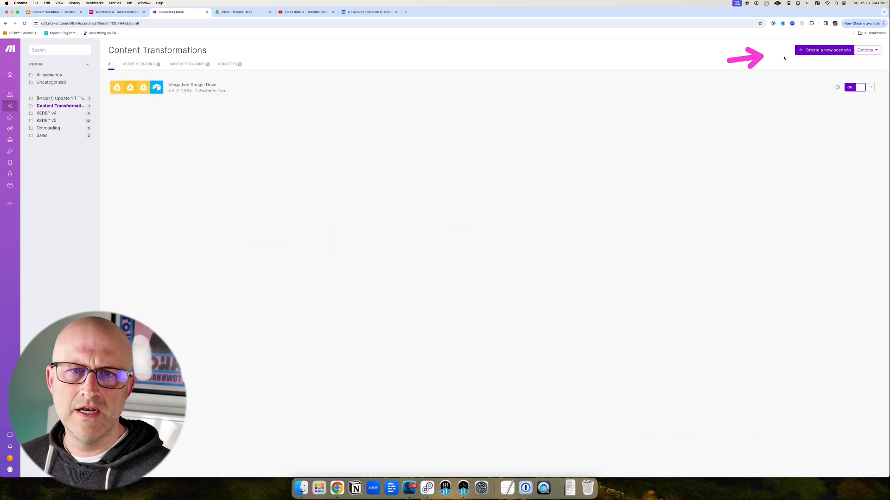
click(824, 50)
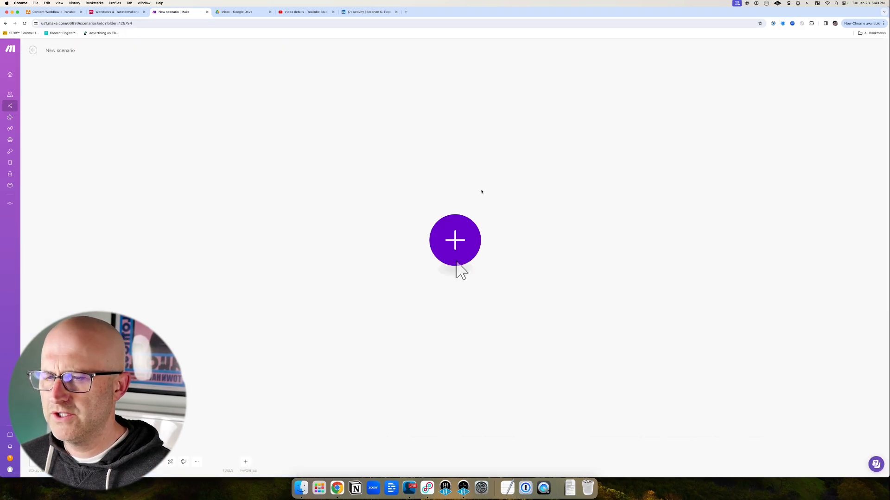
Step: Add a custom webhook trigger to the new scenario, create its webhook, and copy the webhook address
click(458, 242)
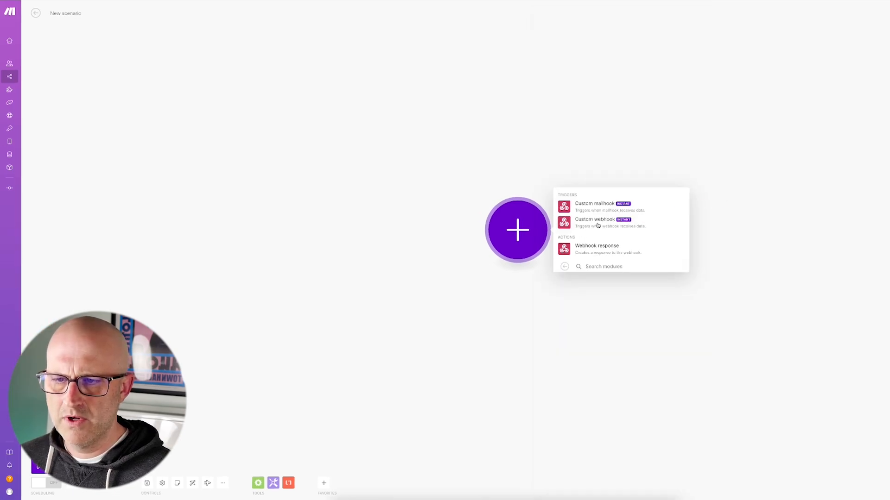
click(590, 224)
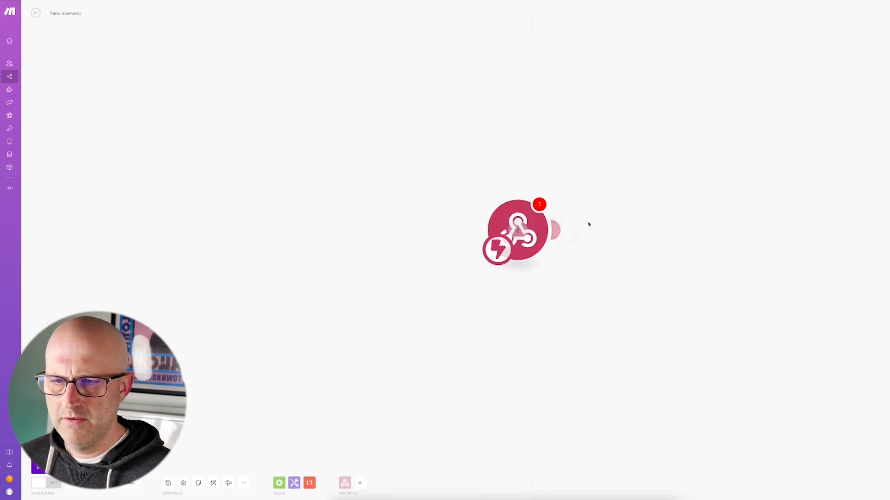
click(676, 229)
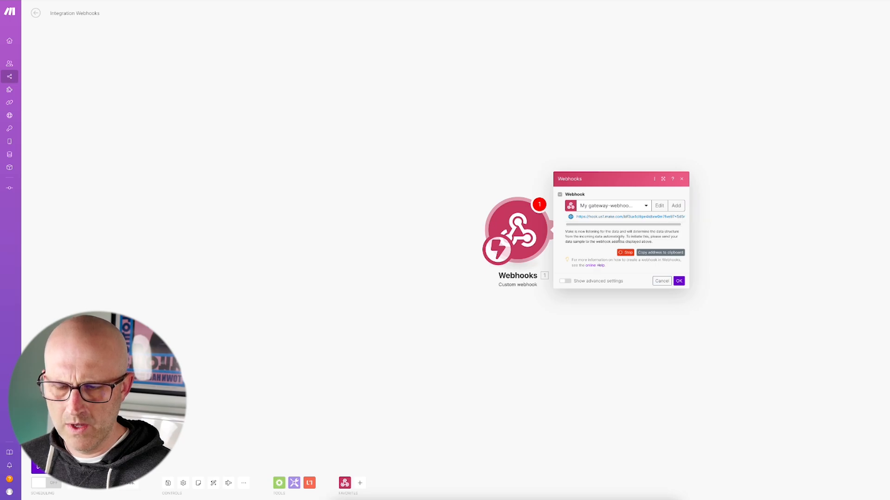
click(658, 255)
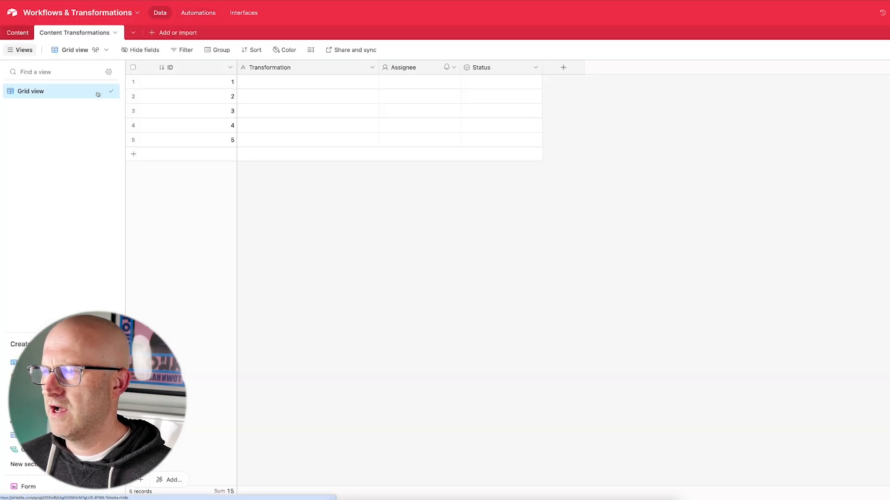
Step: Back in Airtable's Content Transformations table, rename the Assignee field to Webhook URL and change its type to URL
click(81, 36)
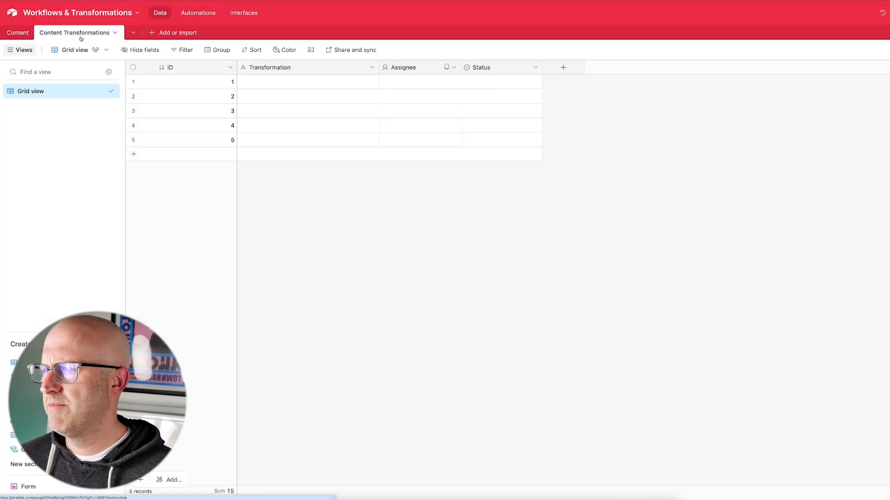
right_click(431, 67)
click(432, 88)
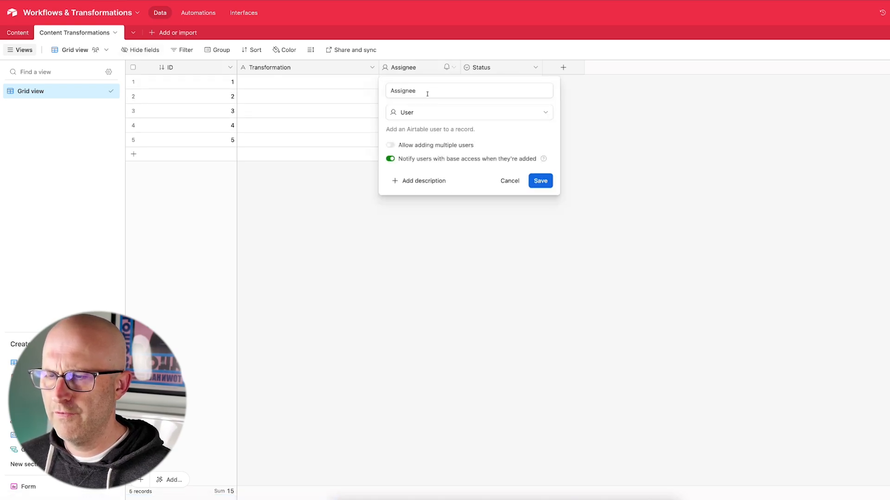
drag(430, 90, 375, 90)
text(Webhook URL)
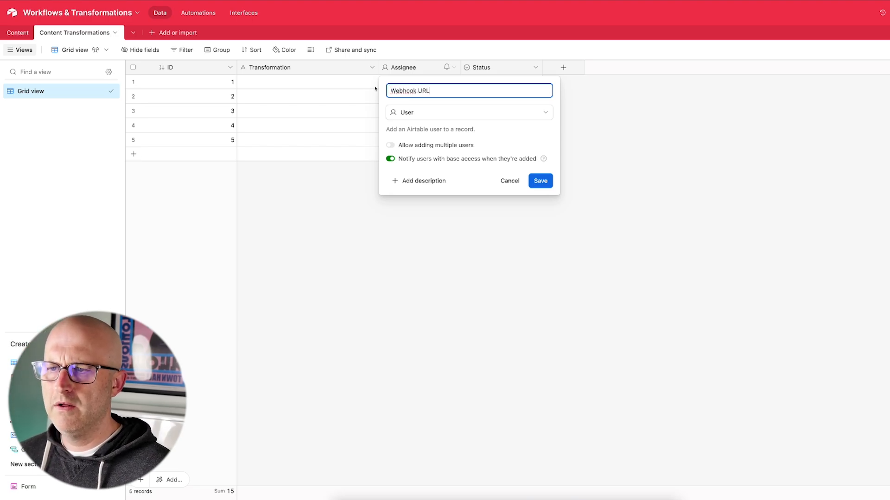
click(469, 112)
click(422, 281)
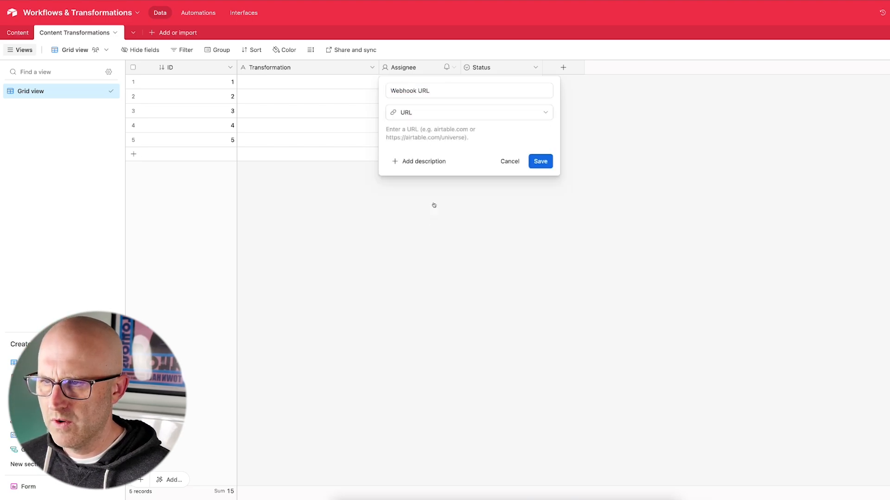
click(540, 162)
Step: In record 1, enter YouTube Title & Description as the Transformation and paste the copied Make webhook address as the Webhook URL
double_click(275, 84)
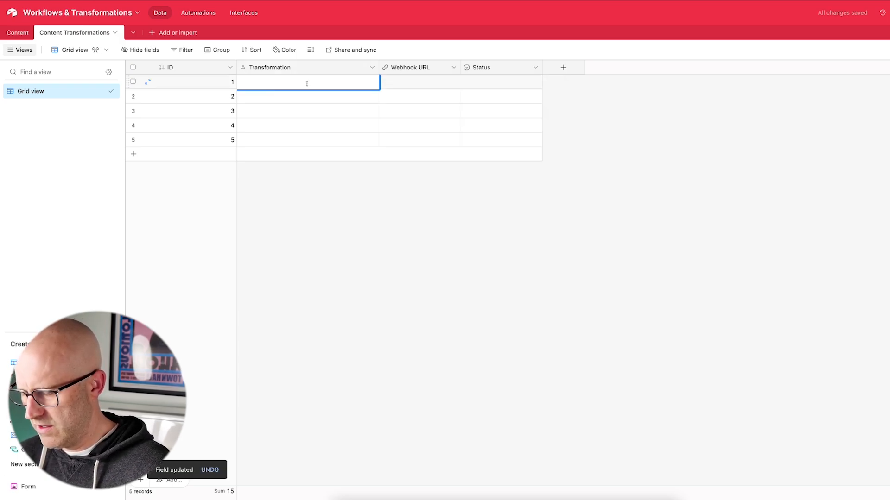
text(YouTube Title & Description)
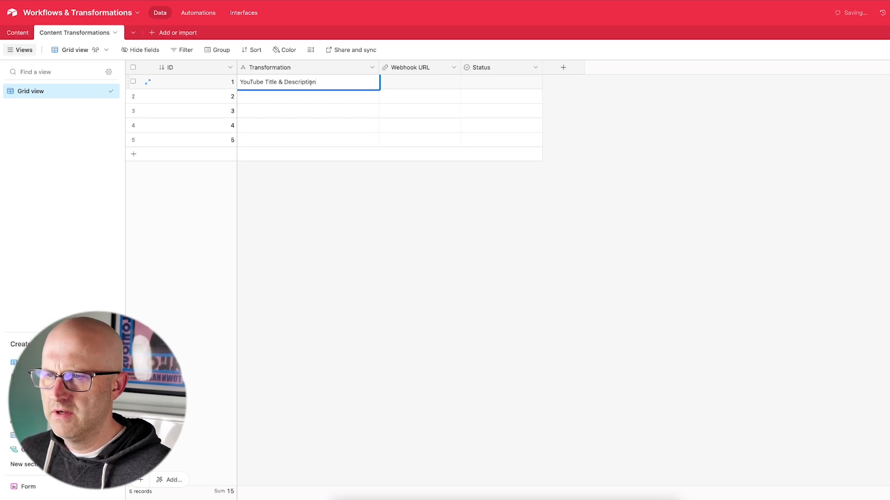
double_click(408, 83)
key(ctrl+v)
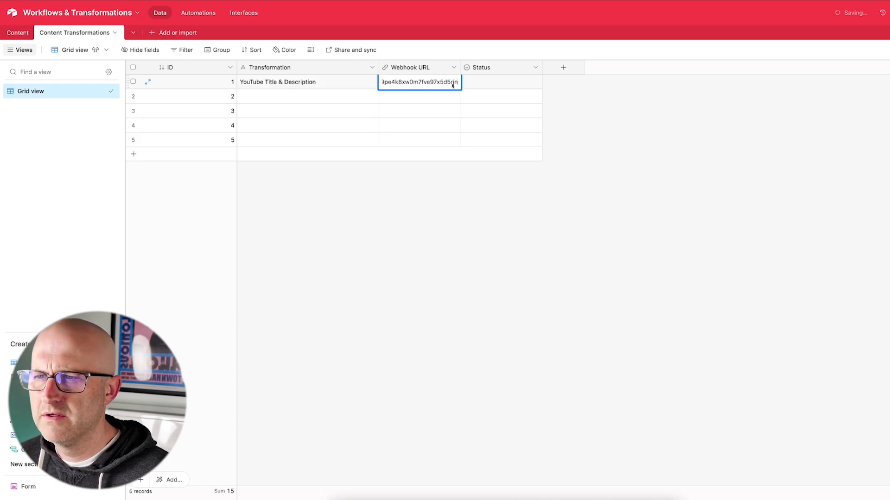
Step: Widen the Webhook URL column to fit the full address, and delete the Status field from Content Transformations
drag(460, 69, 592, 70)
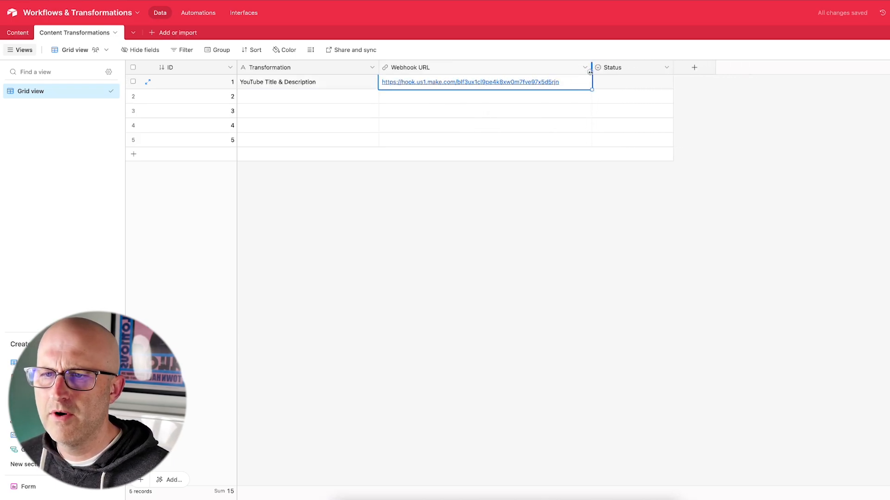
click(569, 213)
click(667, 68)
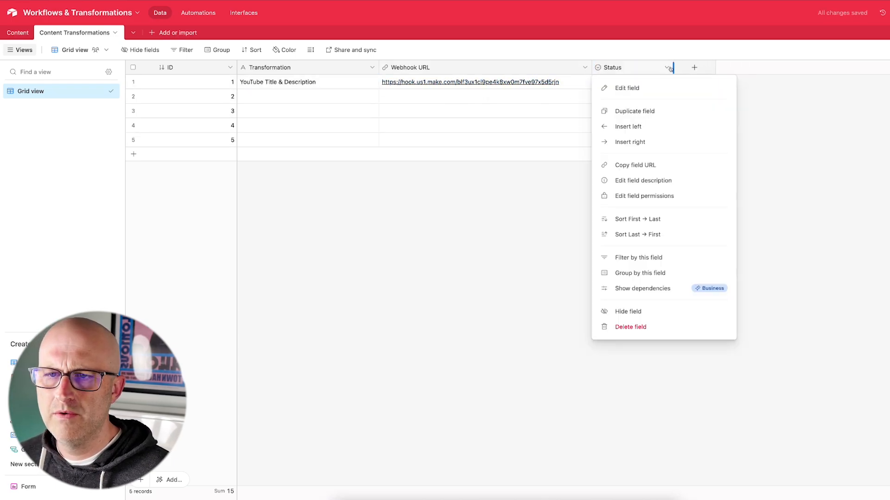
click(662, 325)
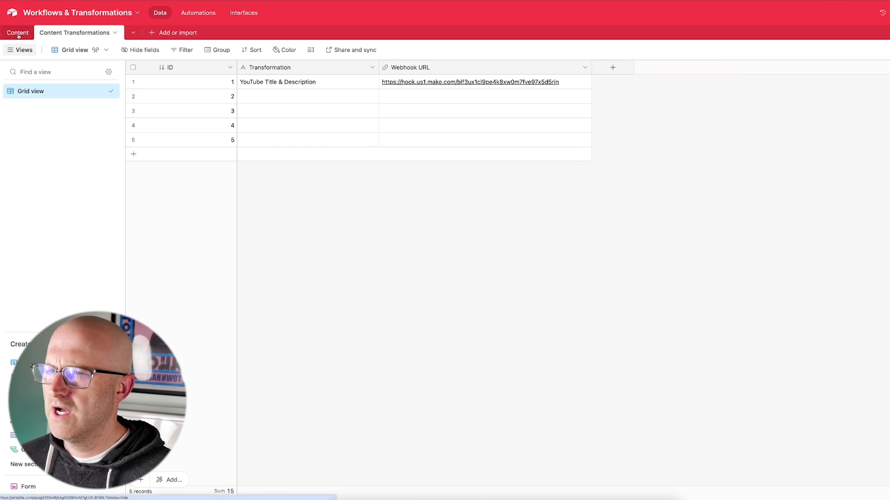
Step: In the Content table, add a Transformations field that links to multiple Content Transformations records, without adding any lookup fields
click(17, 34)
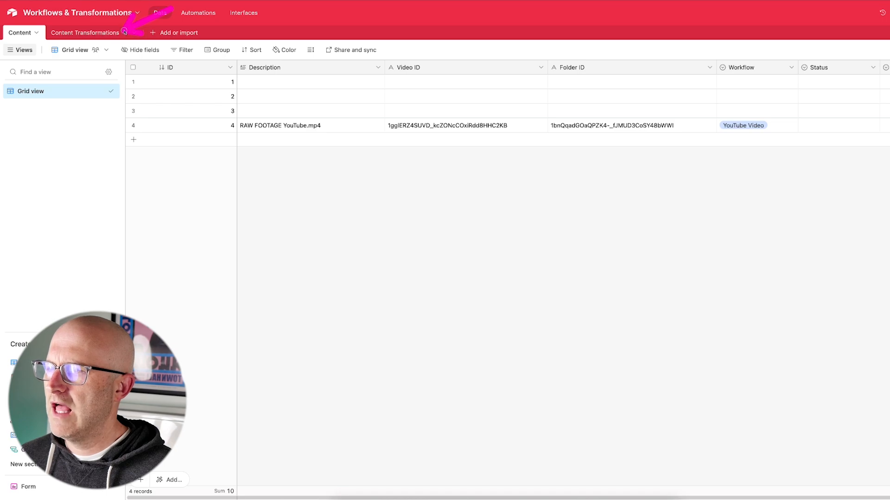
click(119, 33)
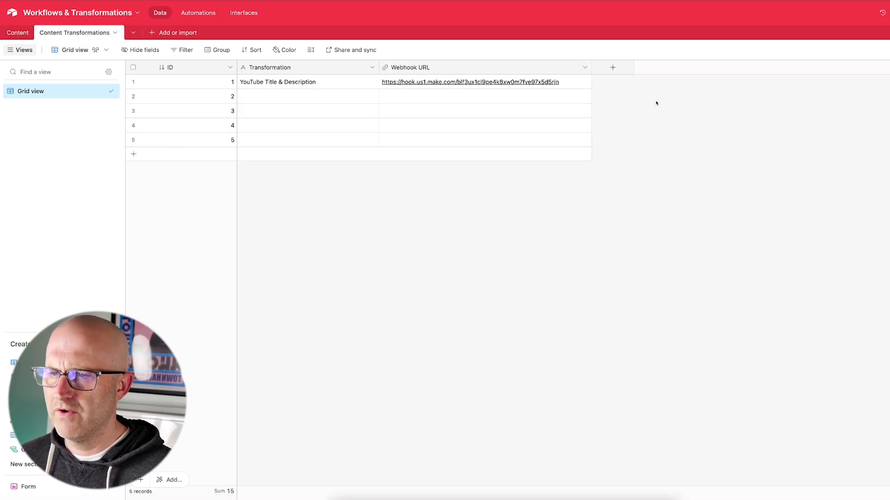
click(18, 34)
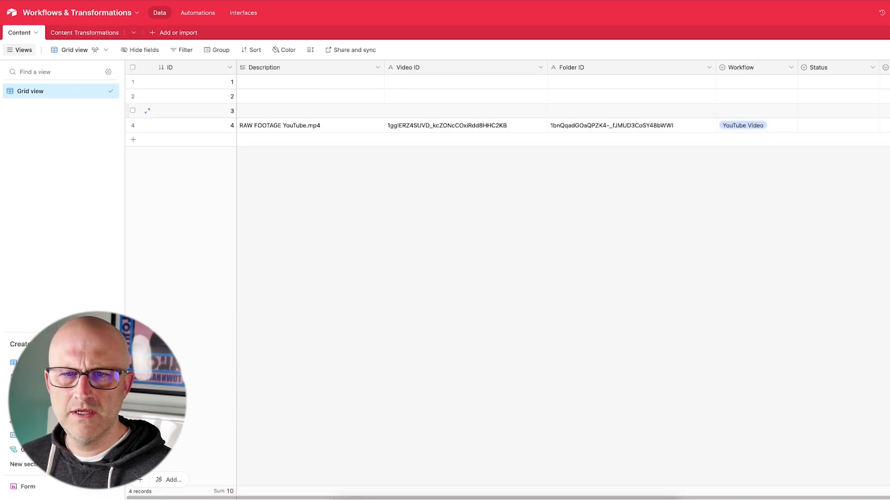
click(861, 68)
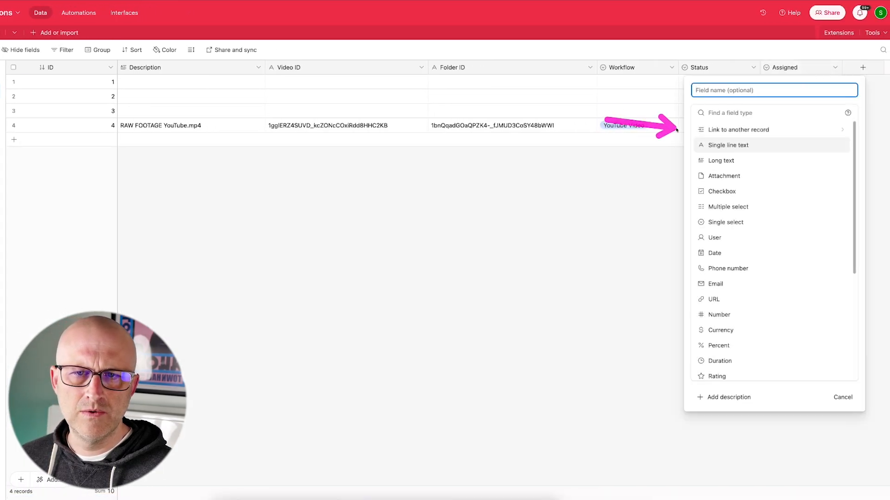
click(732, 130)
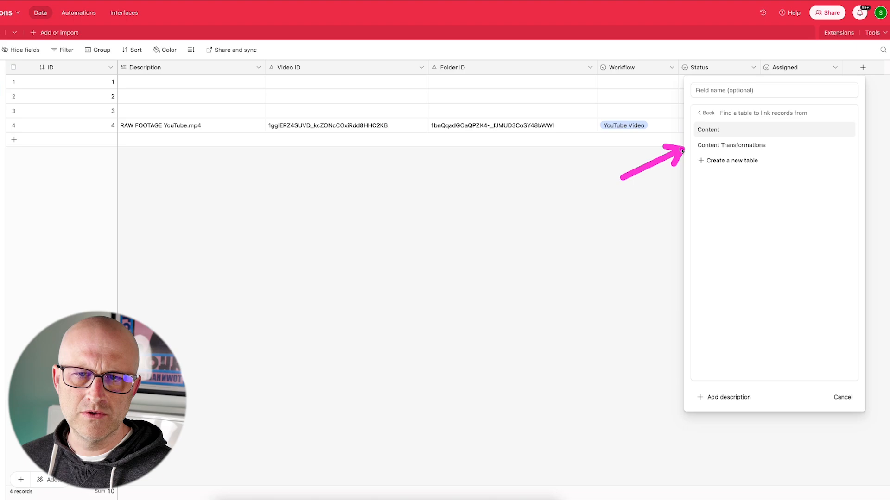
click(733, 145)
click(714, 91)
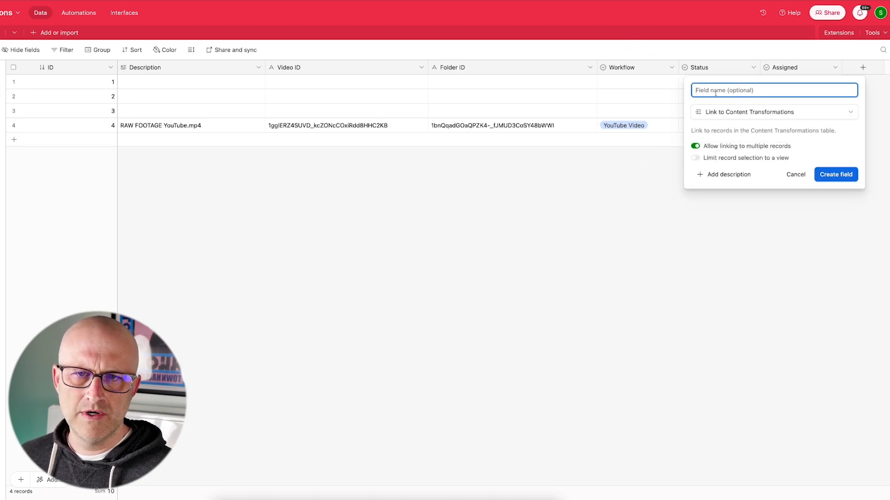
text(Transformations)
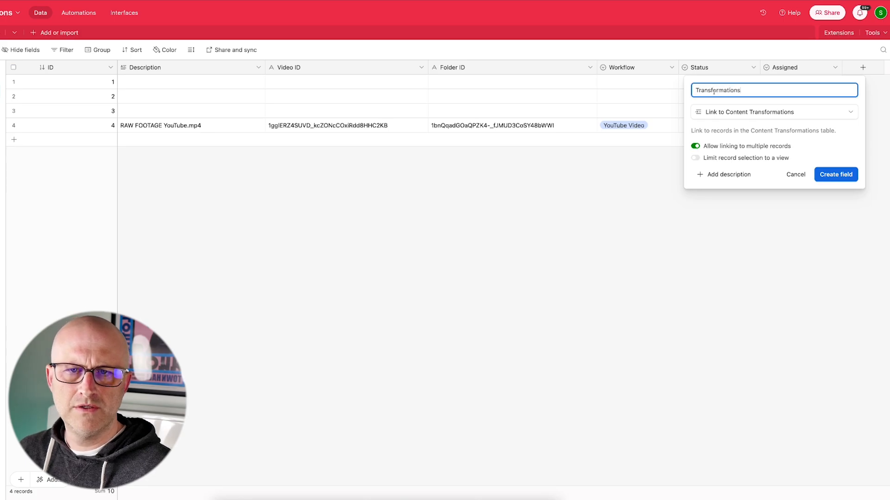
click(836, 174)
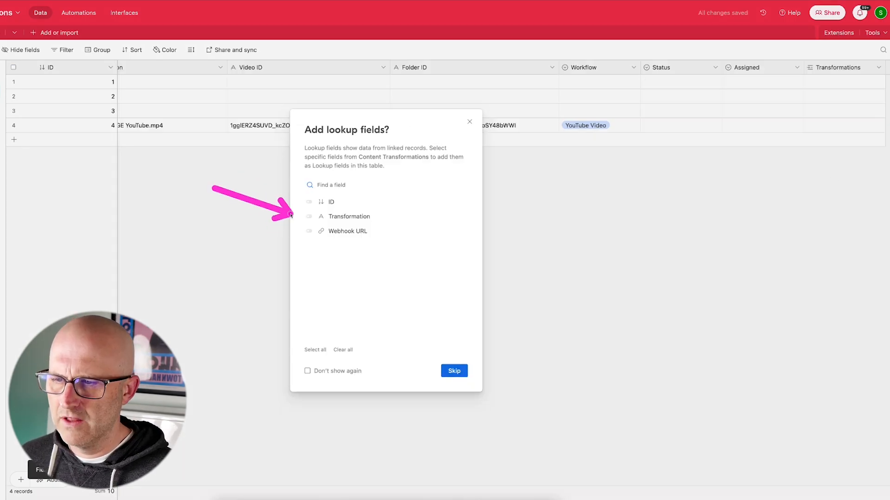
click(454, 371)
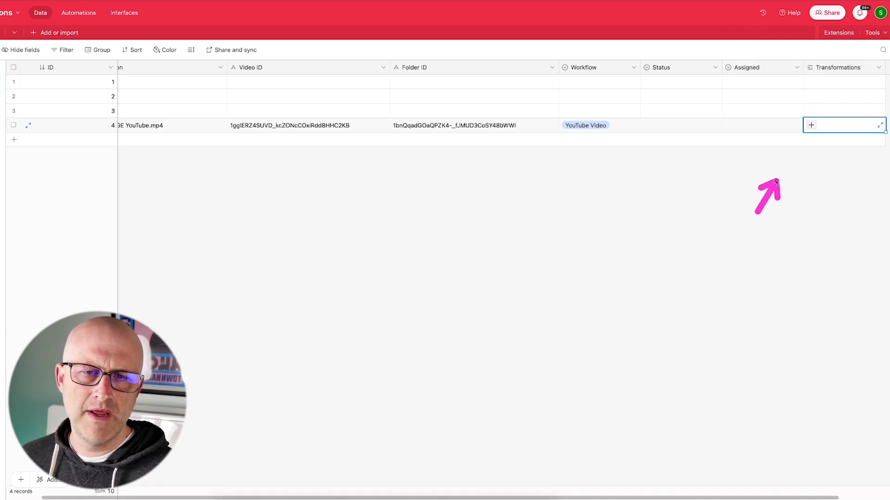
Step: Link the RAW FOOTAGE YouTube.mp4 record to the YouTube Title & Description transformation in its Transformations field
click(810, 126)
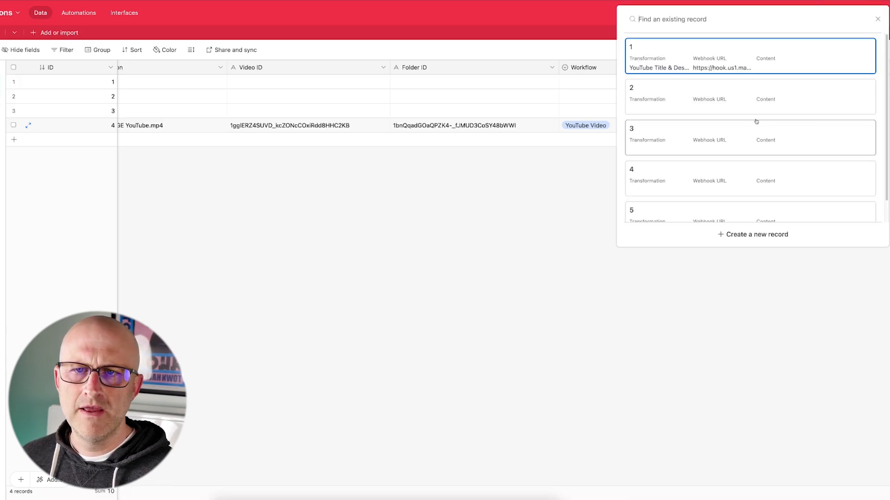
click(661, 54)
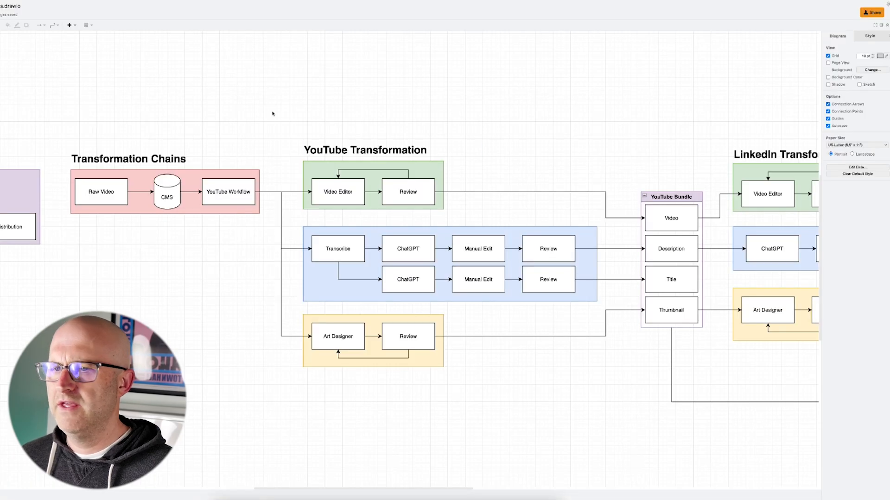
Step: Examine the YouTube transformation diagram, then compare the linked record in Content with the fields of the Content Transformations table
mouse_move(326, 80)
mouse_down()
mouse_move(412, 219)
mouse_move(575, 214)
mouse_move(626, 239)
mouse_move(630, 270)
mouse_up()
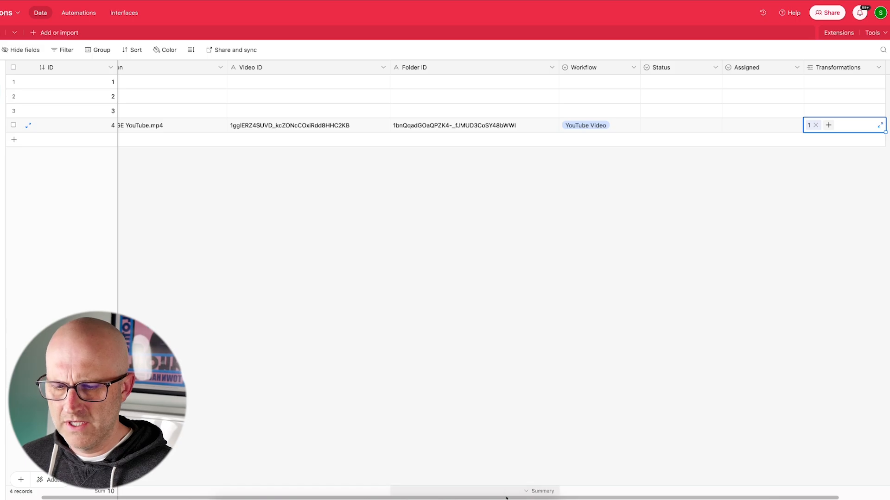
scroll(623, 469, right, 3)
drag(694, 211, 739, 142)
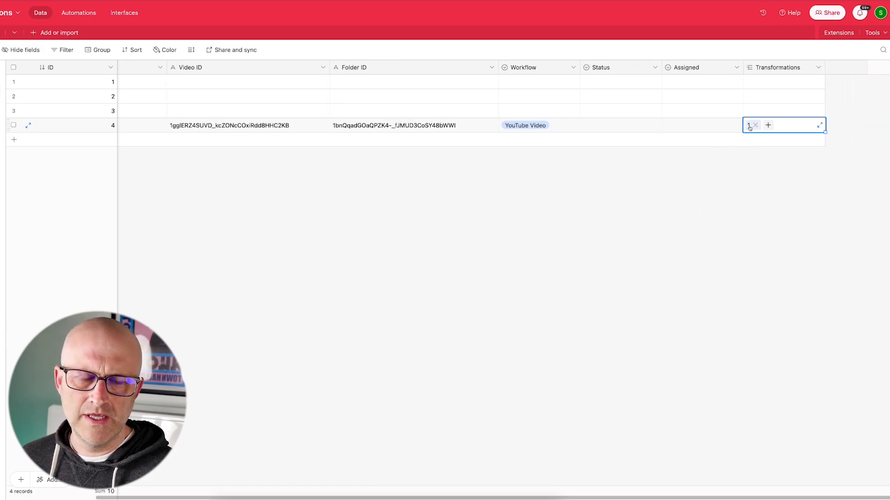
click(749, 127)
key(Escape)
key(Escape)
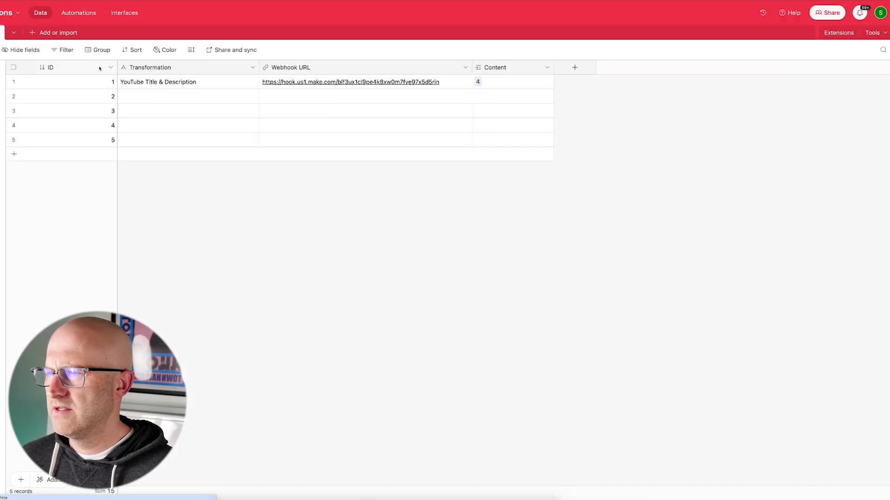
mouse_move(173, 33)
mouse_down()
mouse_move(154, 35)
mouse_move(118, 66)
mouse_up()
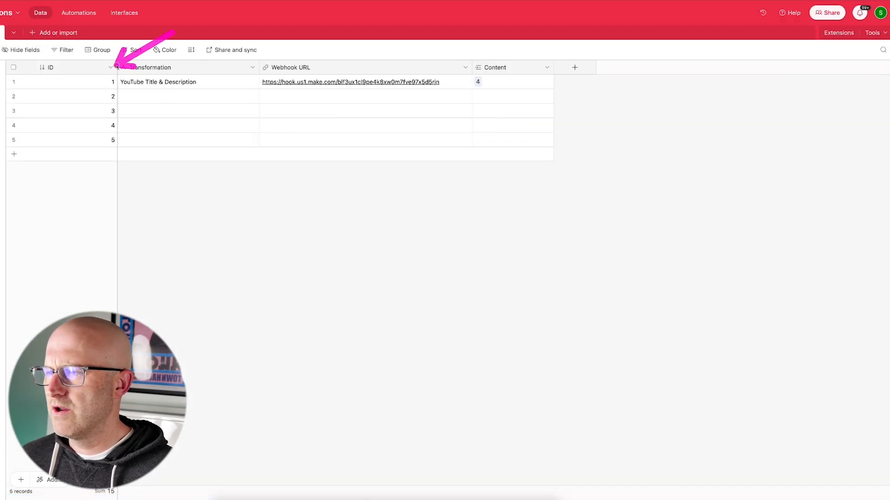
mouse_move(320, 14)
mouse_down()
mouse_move(258, 50)
mouse_move(214, 60)
mouse_move(221, 69)
mouse_up()
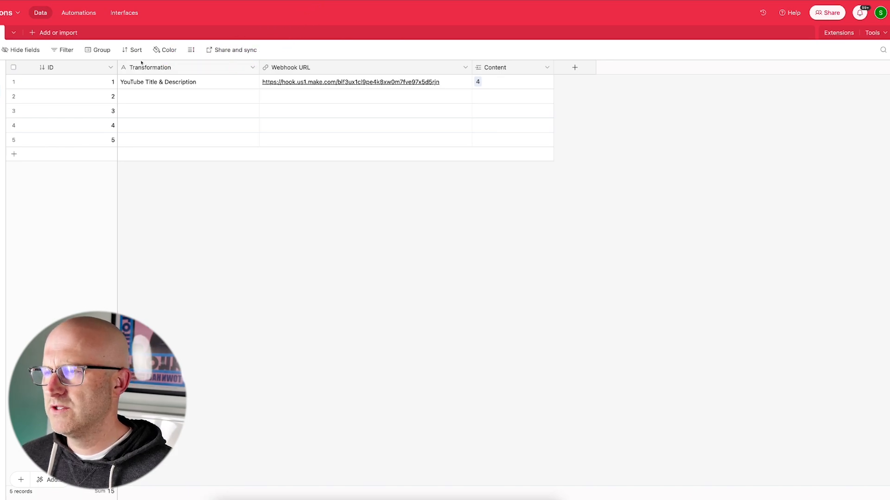
mouse_move(163, 25)
mouse_down()
mouse_move(100, 65)
mouse_move(113, 68)
mouse_up()
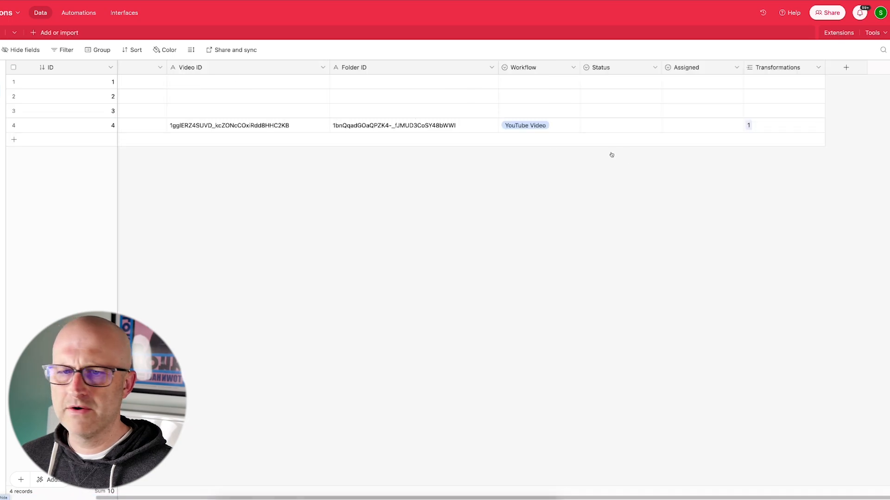
drag(680, 197, 738, 137)
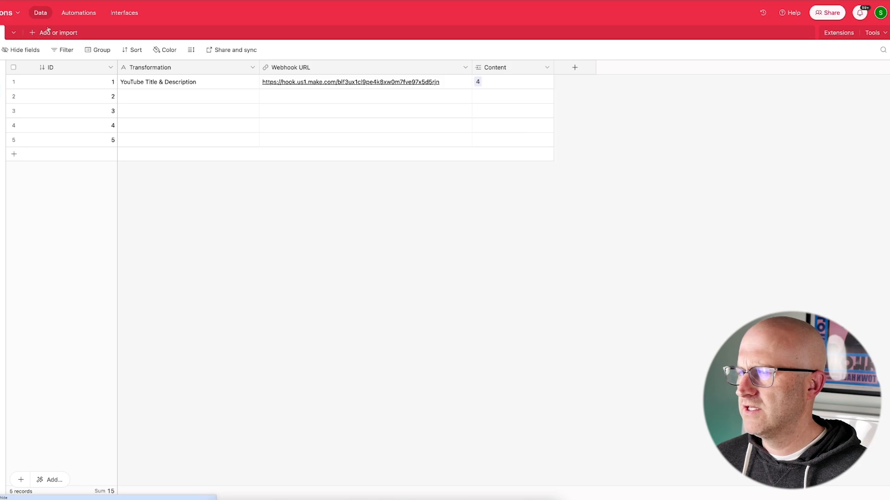
Step: In Content Transformations, change the primary ID field to single line text and rename it Transformation1
click(111, 67)
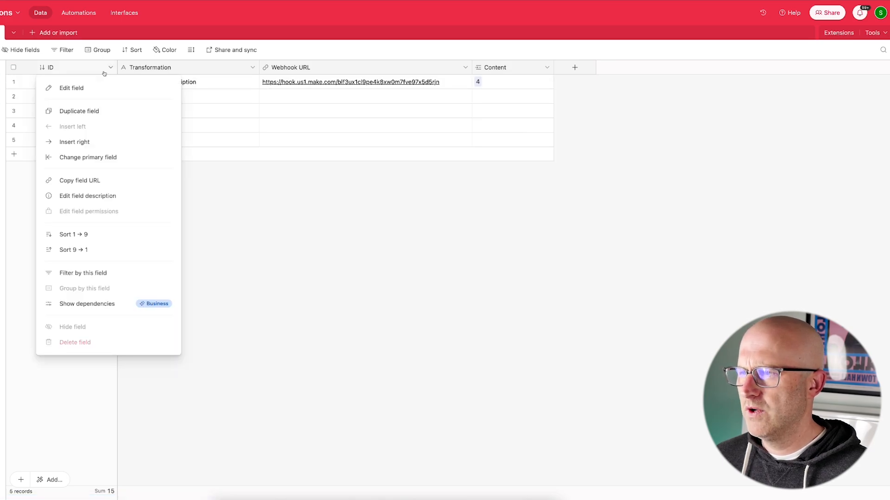
click(82, 89)
click(85, 141)
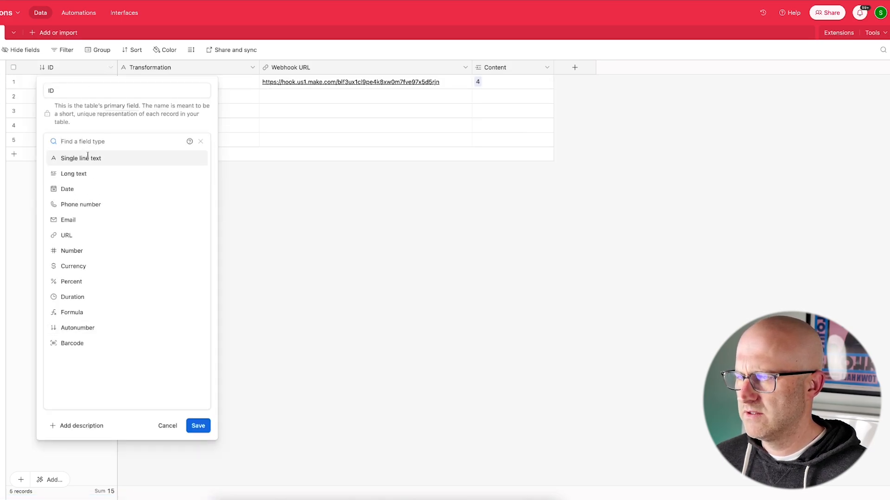
click(88, 158)
double_click(62, 89)
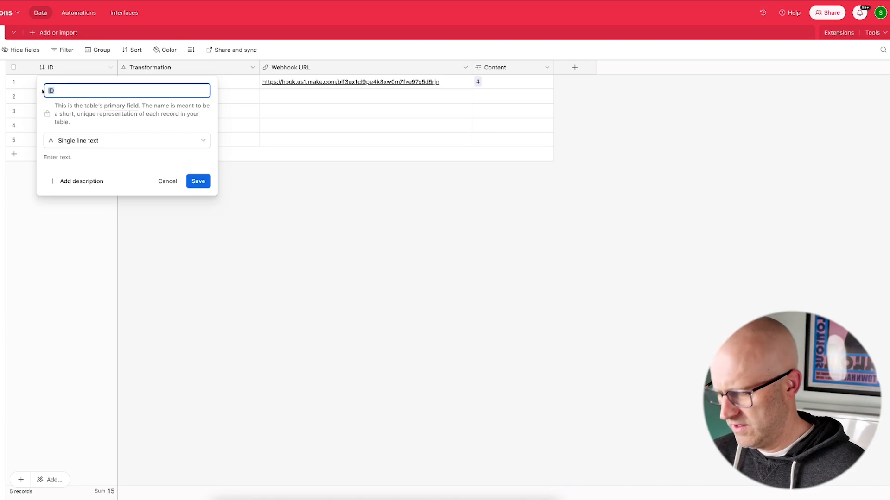
text(Transformation1)
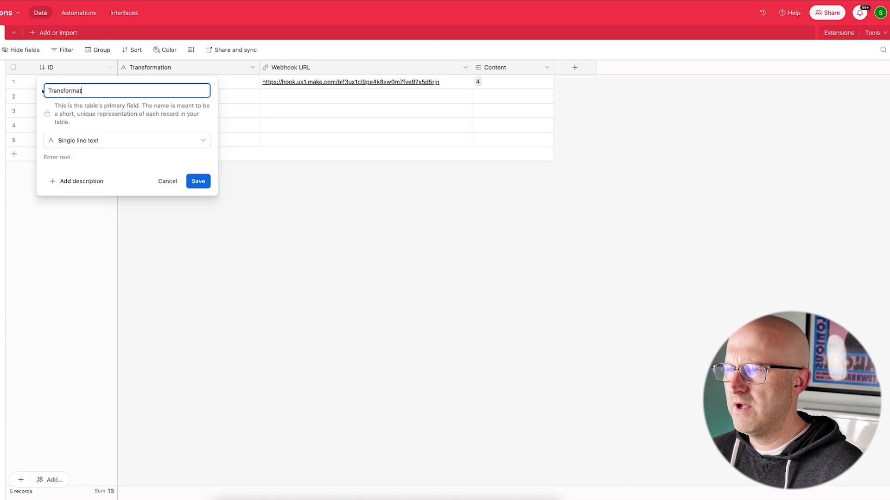
click(197, 193)
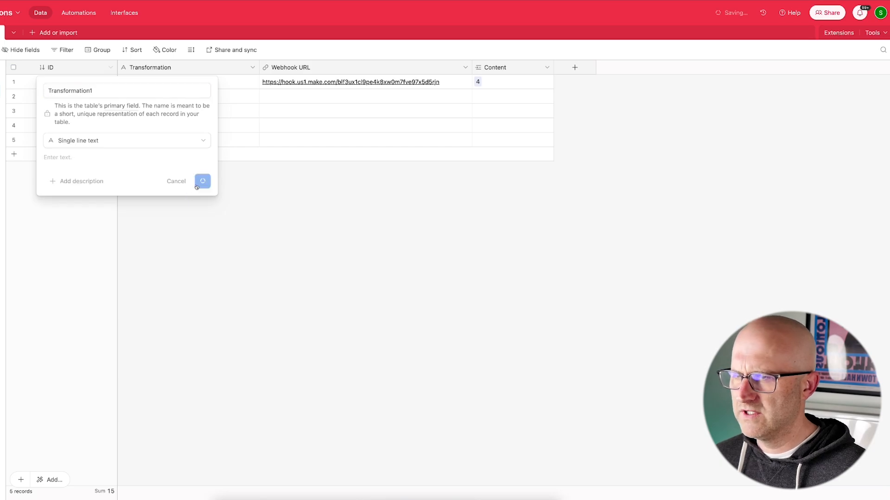
key(Return)
Step: Copy YouTube Title & Description from record 1's Transformation cell into its Transformation1 cell
key(ctrl+c)
click(74, 82)
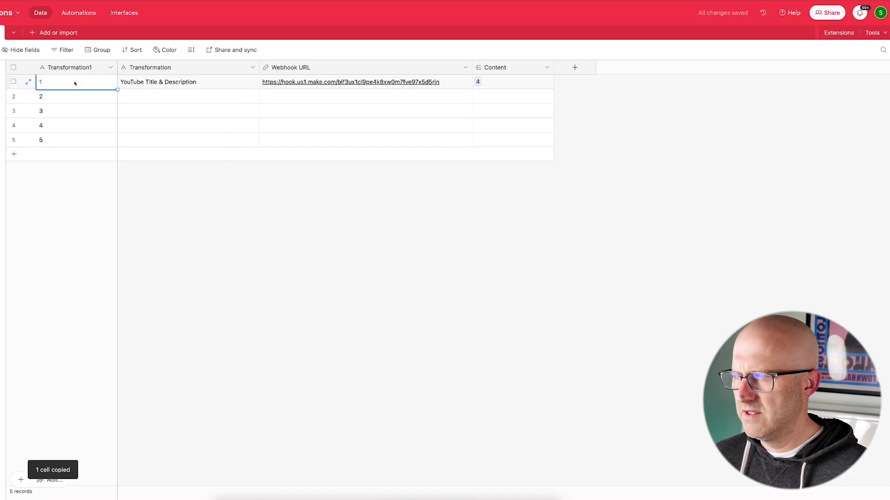
key(ctrl+v)
Step: Delete the unused records 2 to 5 from Content Transformations
click(14, 96)
click(14, 110)
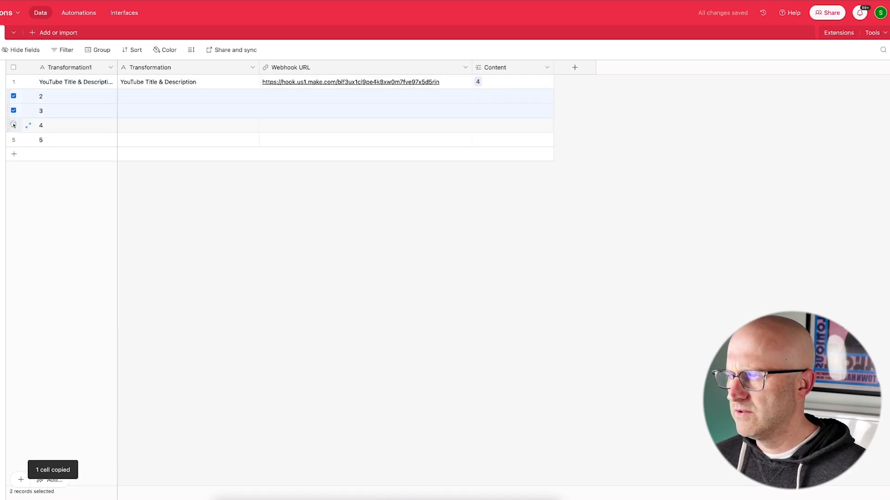
click(14, 125)
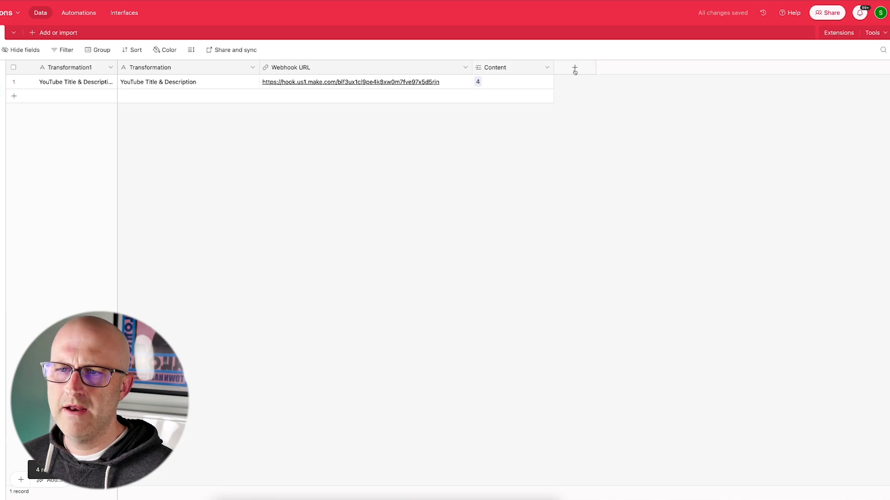
Step: Add an Autonumber field named ID to Content Transformations and move it directly after the primary field
click(574, 70)
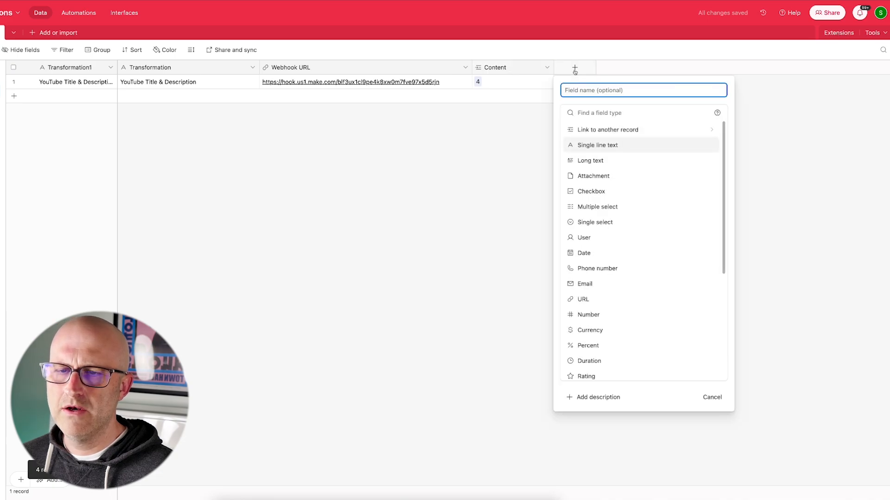
scroll(632, 312, down, 5)
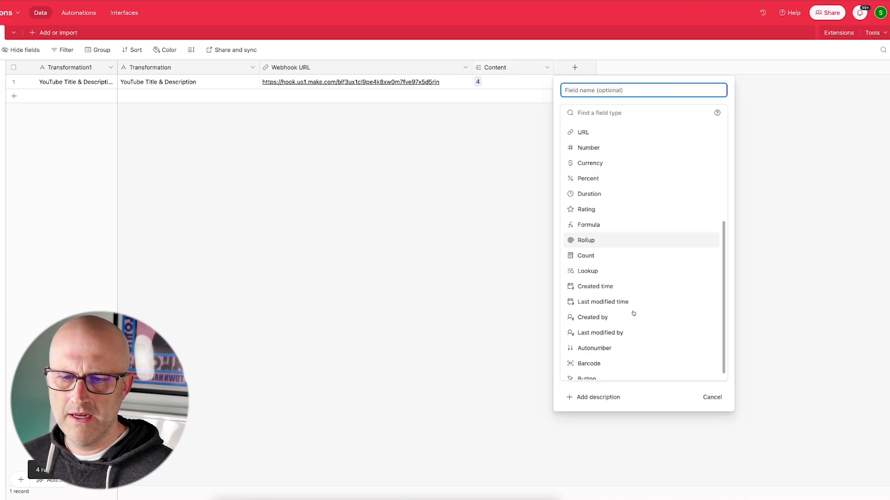
scroll(608, 350, up, 4)
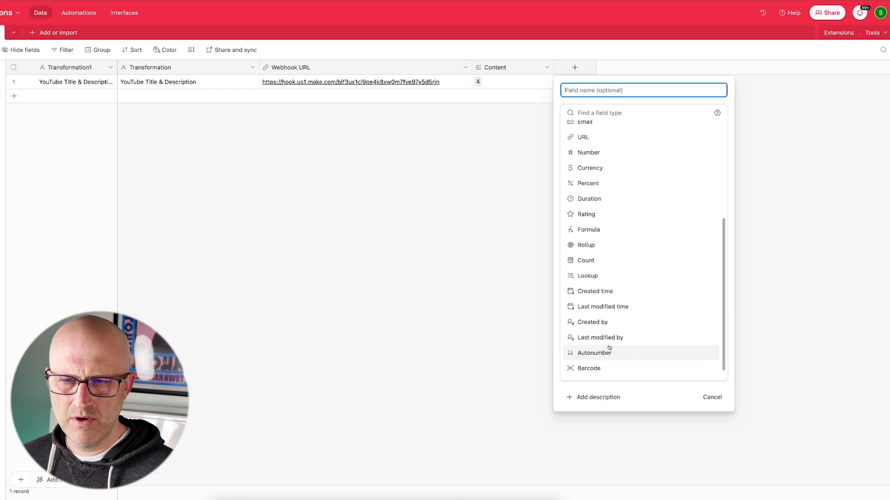
scroll(616, 225, up, 2)
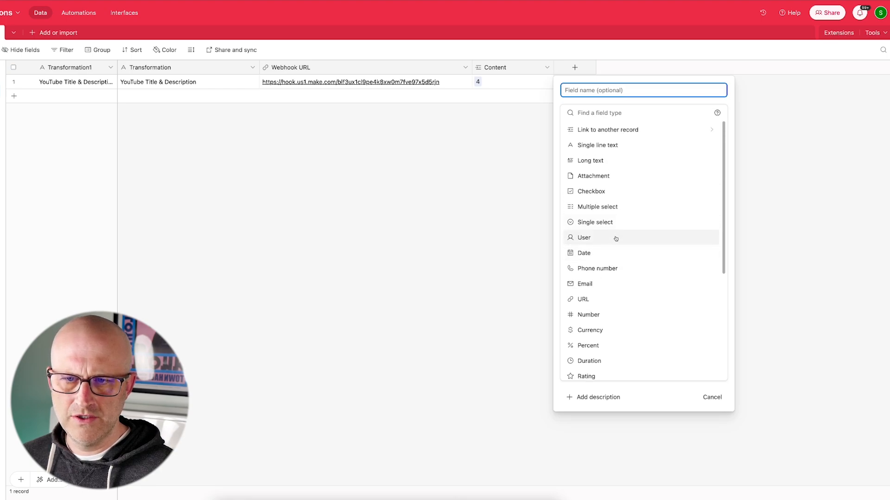
scroll(615, 237, down, 3)
scroll(616, 253, down, 1)
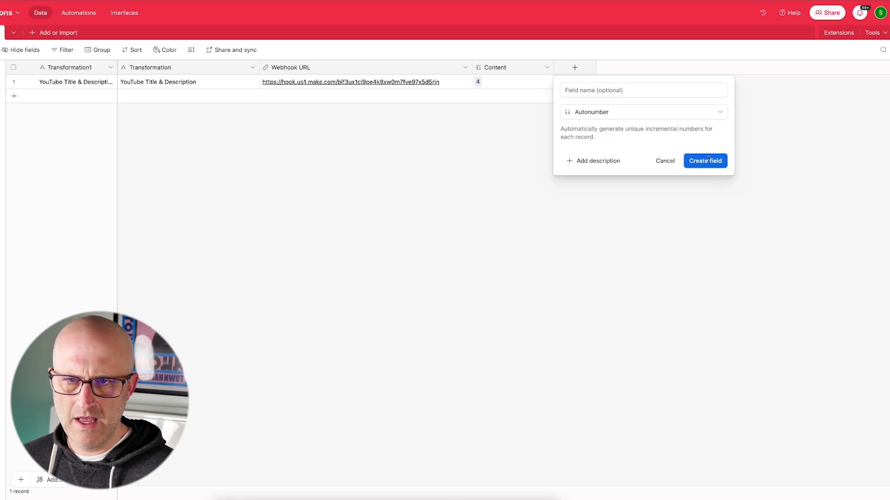
click(581, 89)
text(ID)
key(Return)
drag(570, 67, 137, 75)
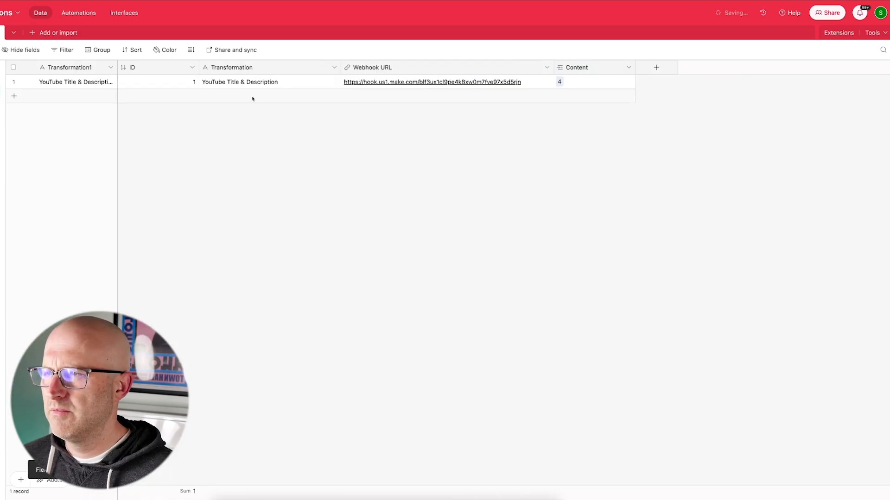
Step: Delete the original, non-primary Transformation field from Content Transformations
click(334, 67)
click(274, 327)
Step: Rename the primary field Transformation1 to Transformation and narrow the ID column slightly
click(111, 68)
click(95, 88)
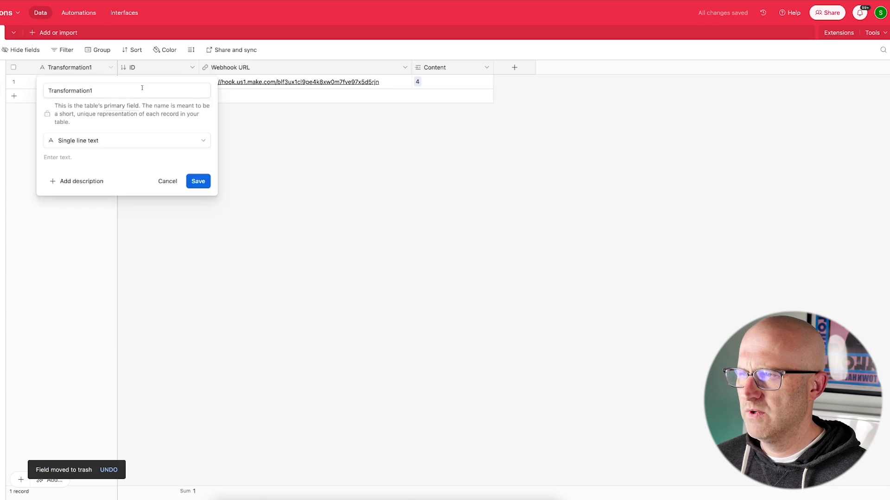
click(122, 91)
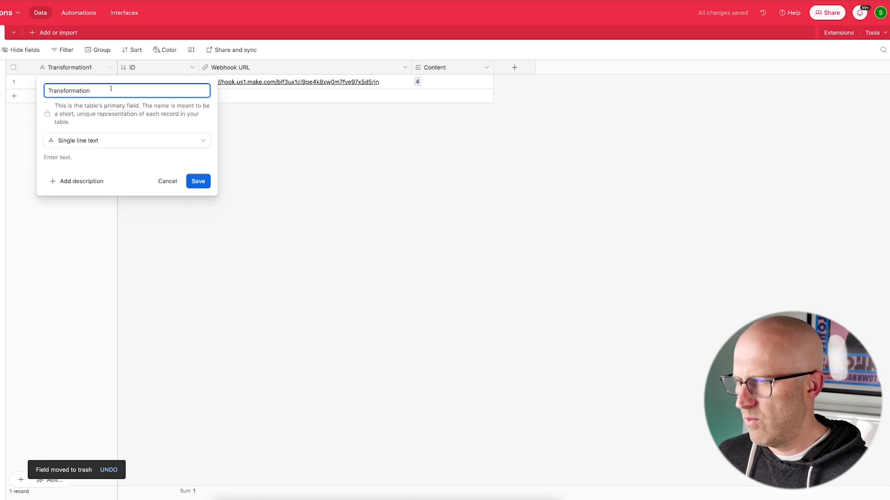
click(204, 181)
drag(200, 68, 177, 68)
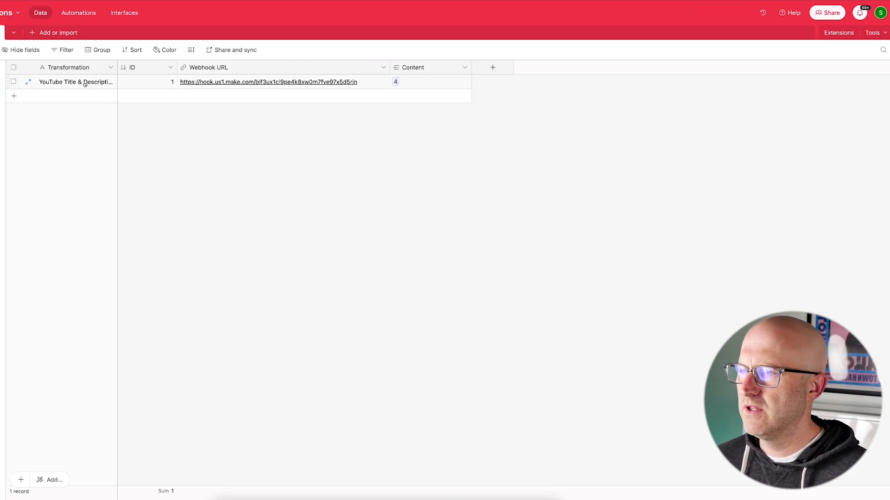
Step: Hide the Content field in Content Transformations and widen the Transformations column in the Content table
click(465, 67)
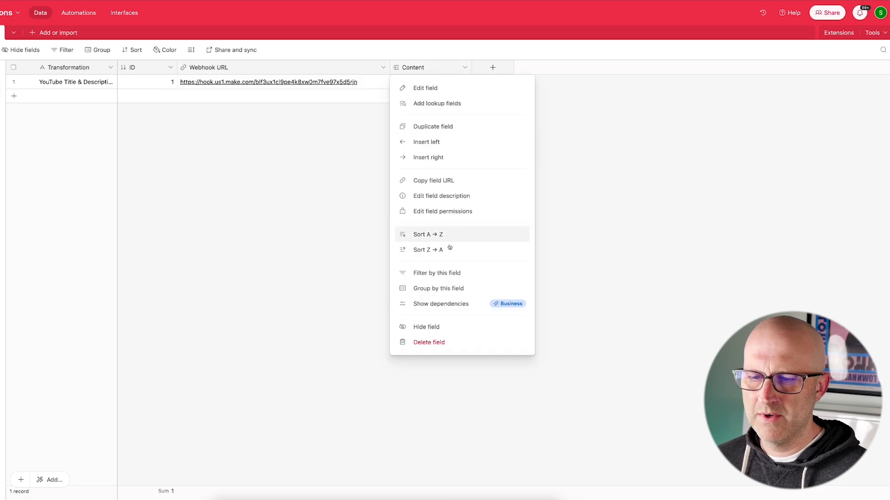
click(466, 330)
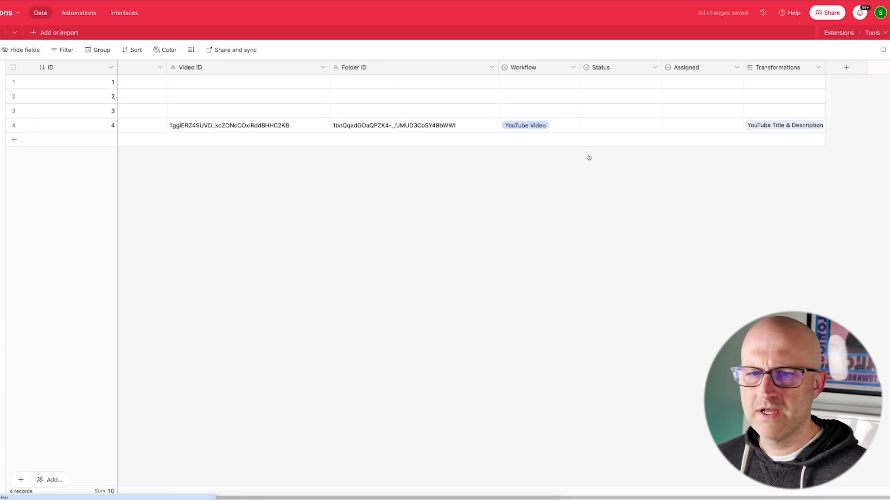
drag(825, 70, 856, 70)
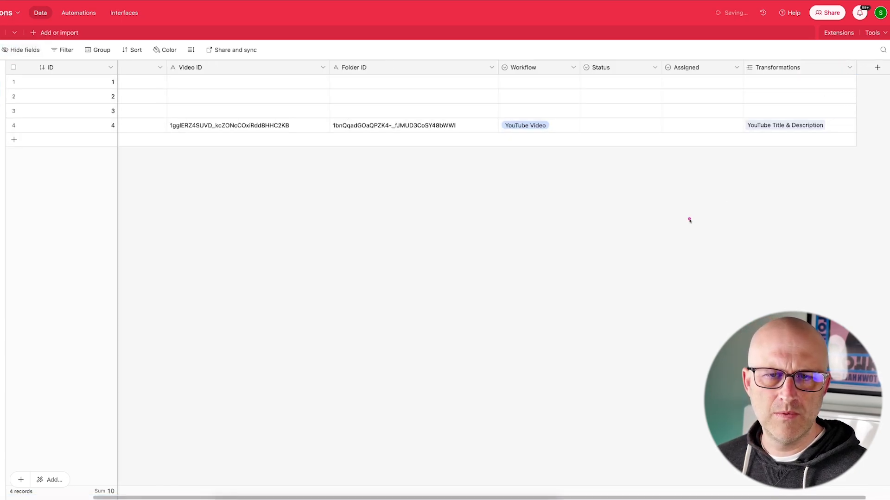
drag(689, 218, 736, 141)
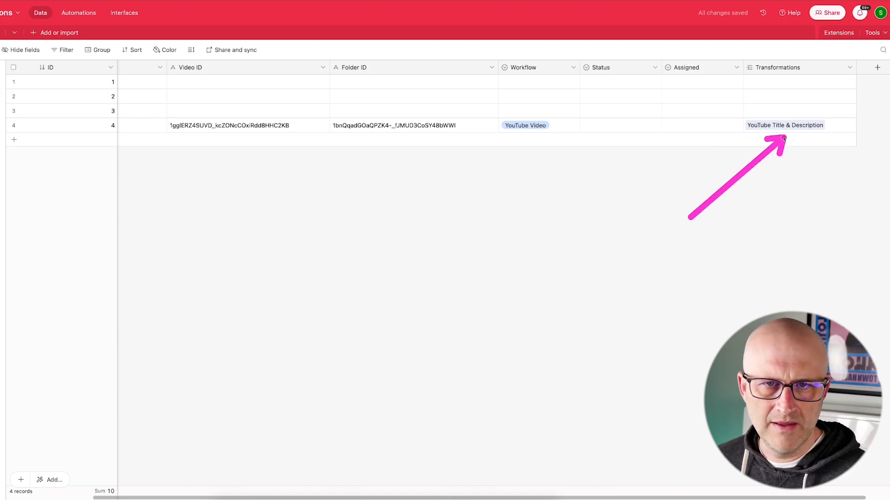
mouse_move(691, 182)
mouse_down()
mouse_move(731, 143)
mouse_move(671, 151)
mouse_move(562, 134)
mouse_up()
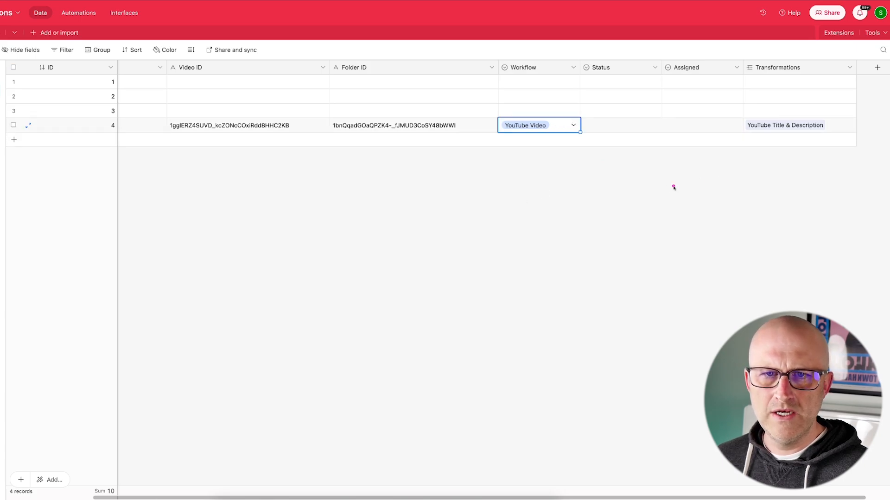
drag(665, 188, 729, 141)
mouse_move(633, 197)
mouse_down()
mouse_move(576, 155)
mouse_move(581, 147)
mouse_up()
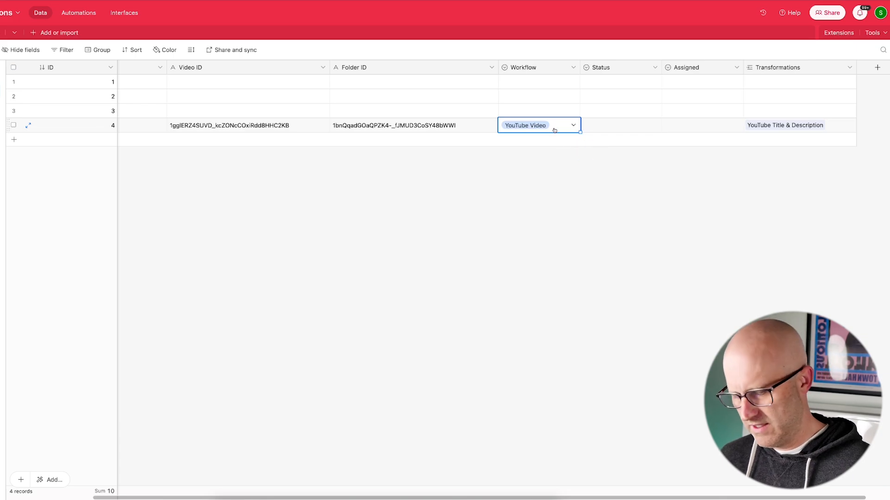
Step: Clear the Workflow and Transformations values of record 4 in the Content table
key(Delete)
click(835, 131)
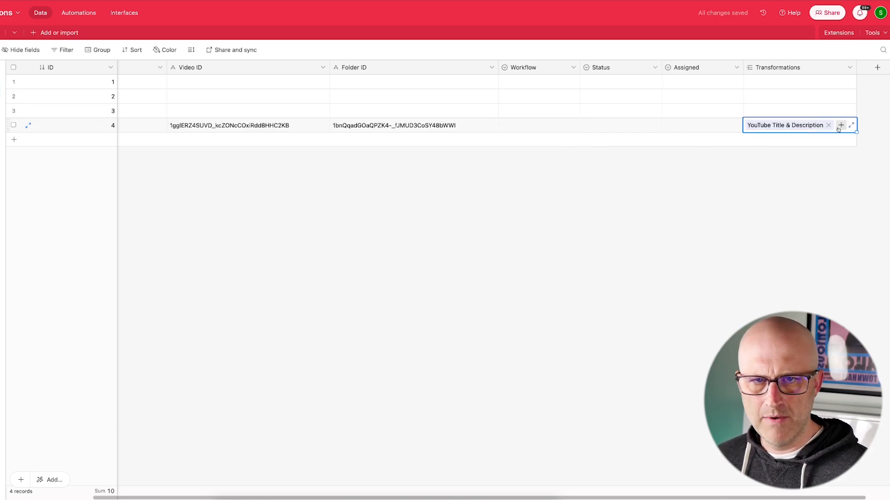
key(Delete)
click(632, 195)
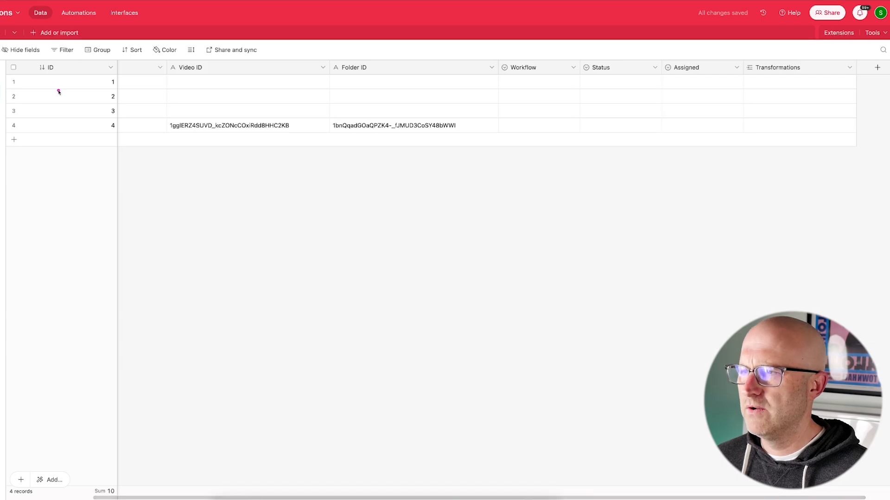
Step: Give Automation 1 a trigger that fires when a record in the Content table matches conditions
click(79, 13)
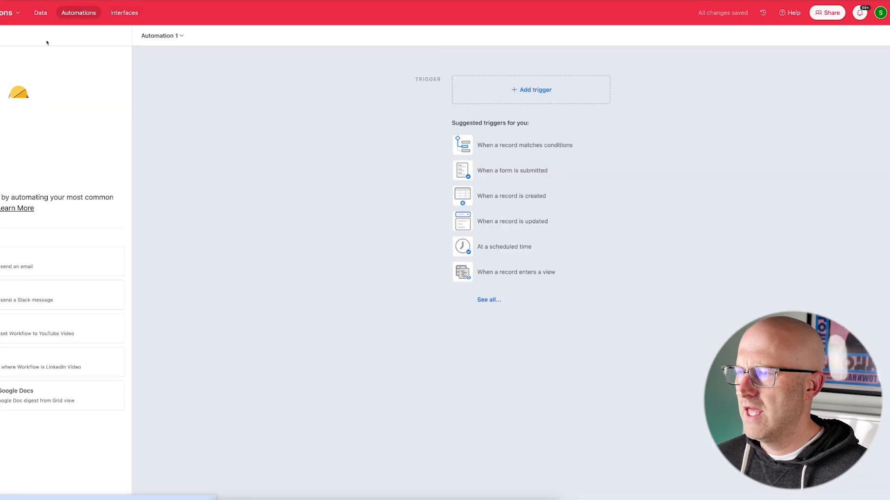
click(535, 92)
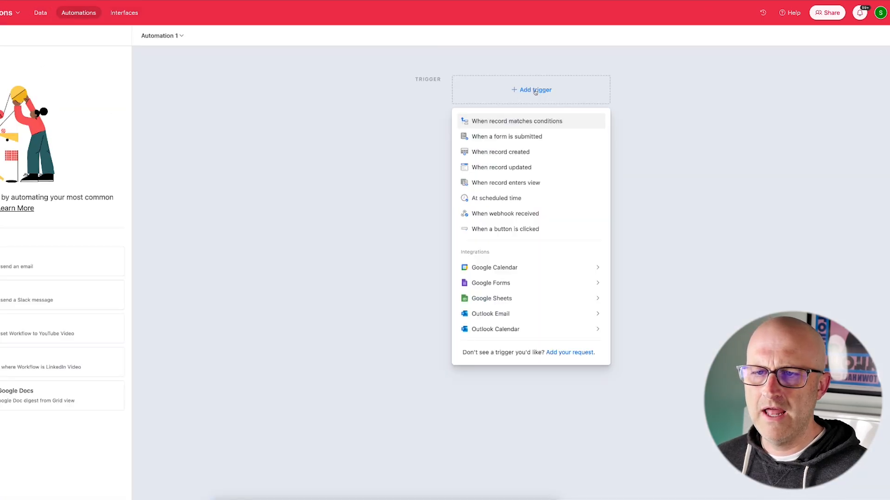
click(519, 121)
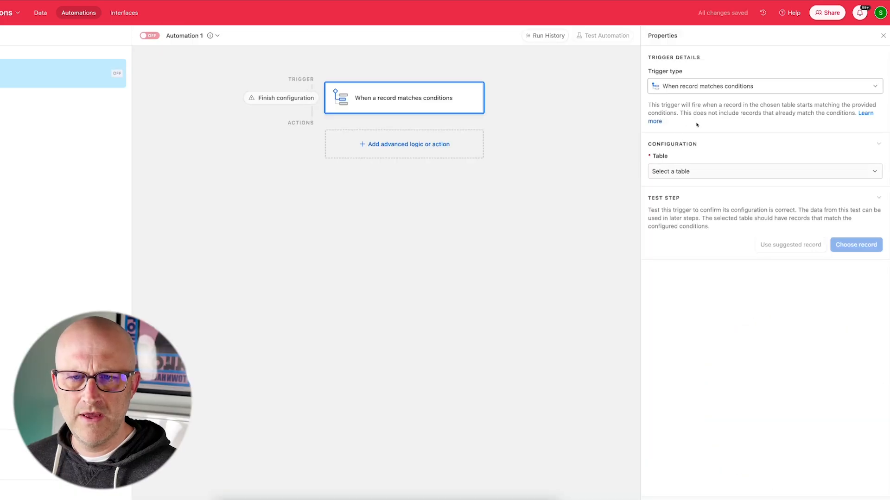
click(674, 175)
click(669, 200)
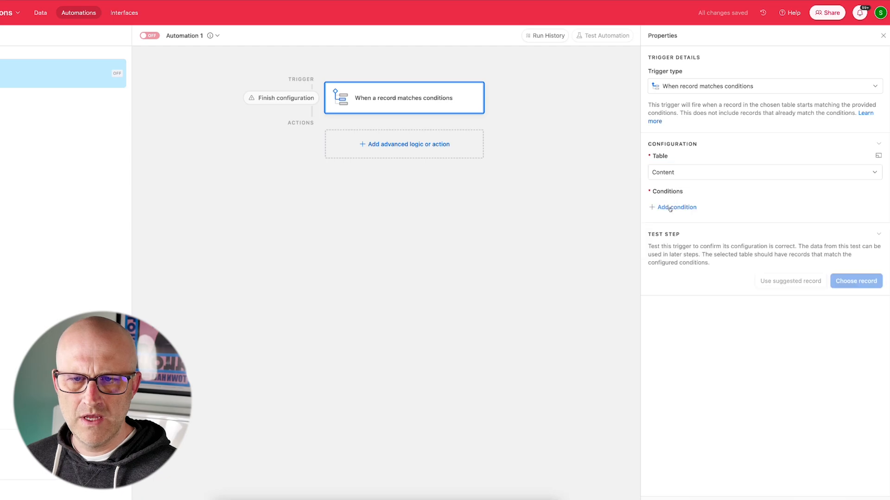
Step: Add a trigger condition requiring Workflow to be YouTube Video
click(670, 209)
click(713, 209)
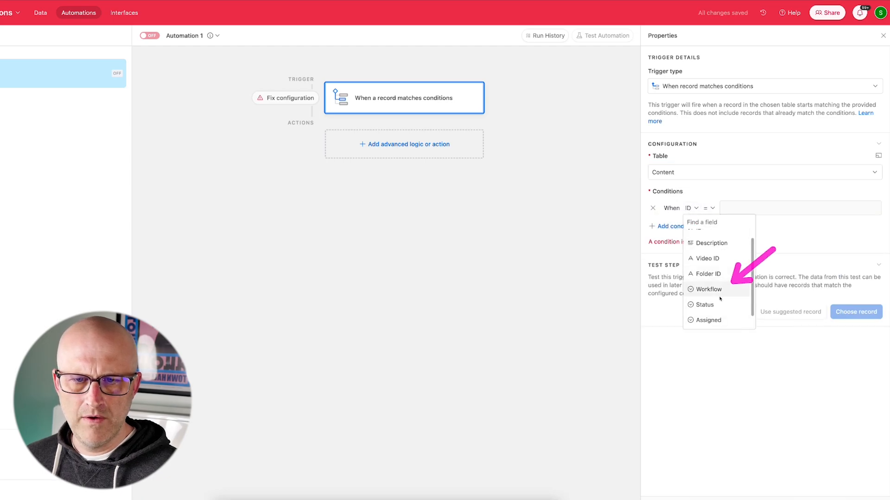
click(709, 287)
click(766, 209)
click(763, 238)
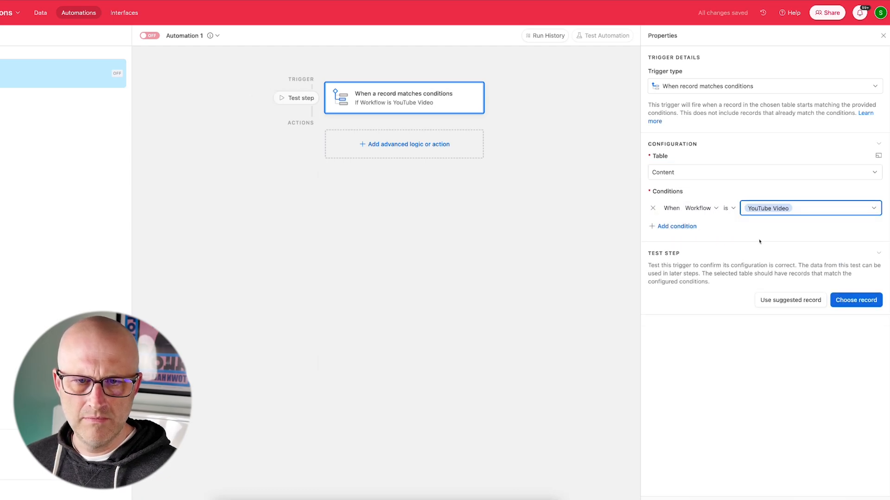
Step: Add an Update record action for the Content table, using the trigger's Airtable record ID as the Record ID
click(396, 145)
click(366, 300)
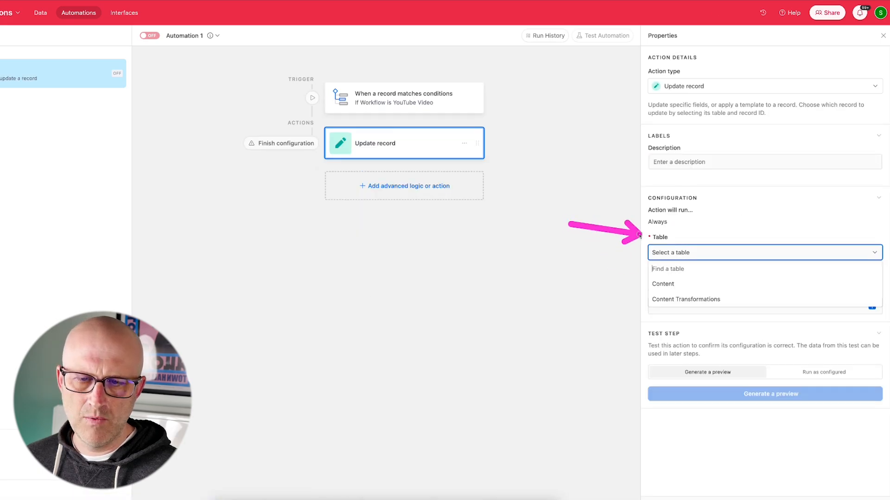
click(676, 286)
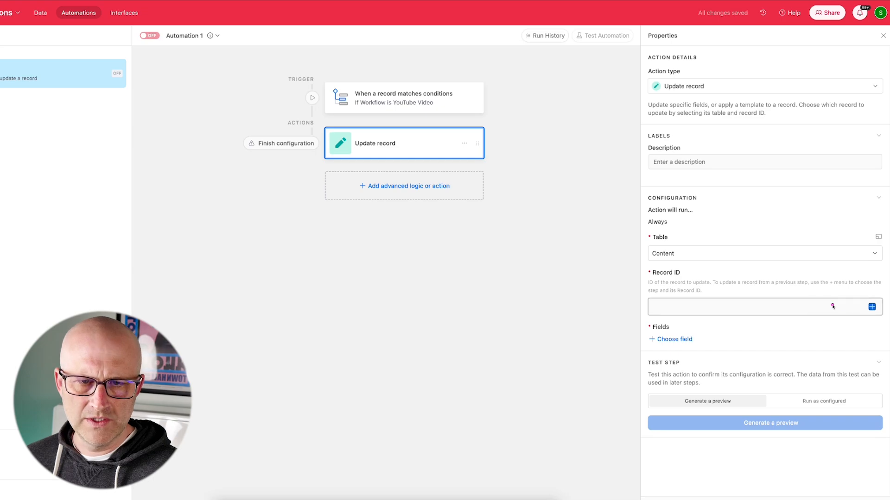
click(872, 307)
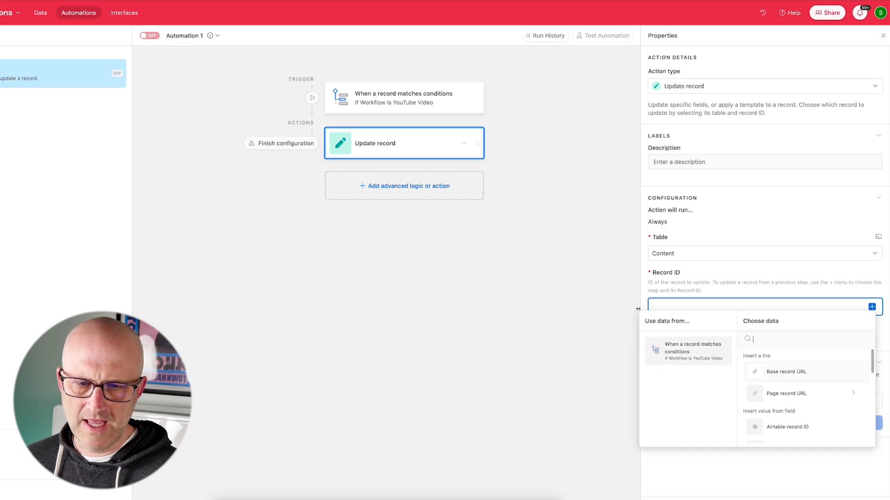
scroll(770, 403, down, 1)
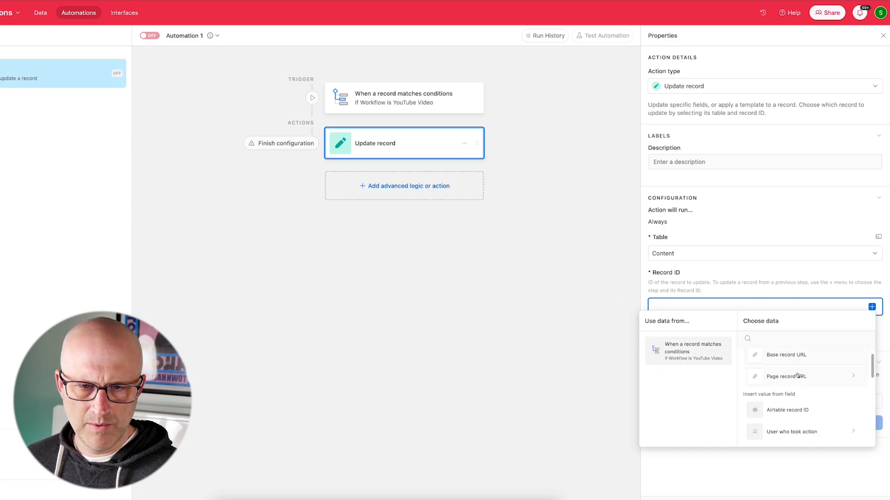
click(787, 401)
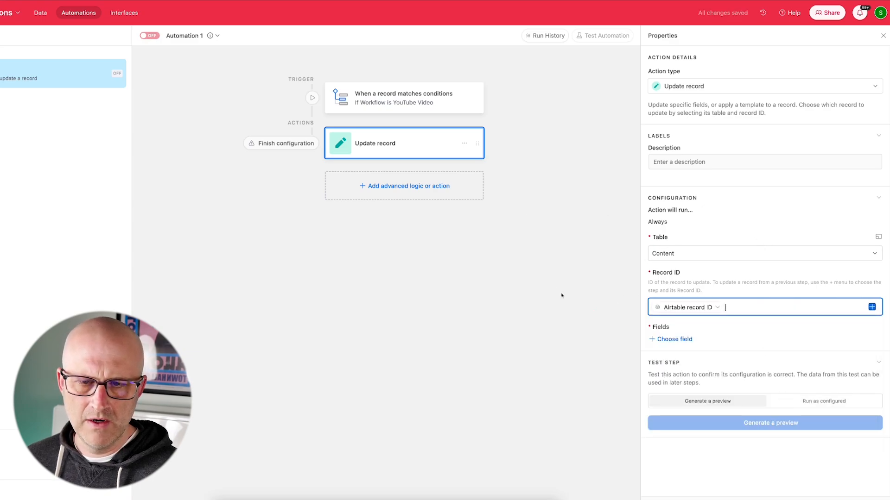
Step: Add Transformations as the field that the Update record action sets
click(676, 340)
scroll(714, 411, down, 2)
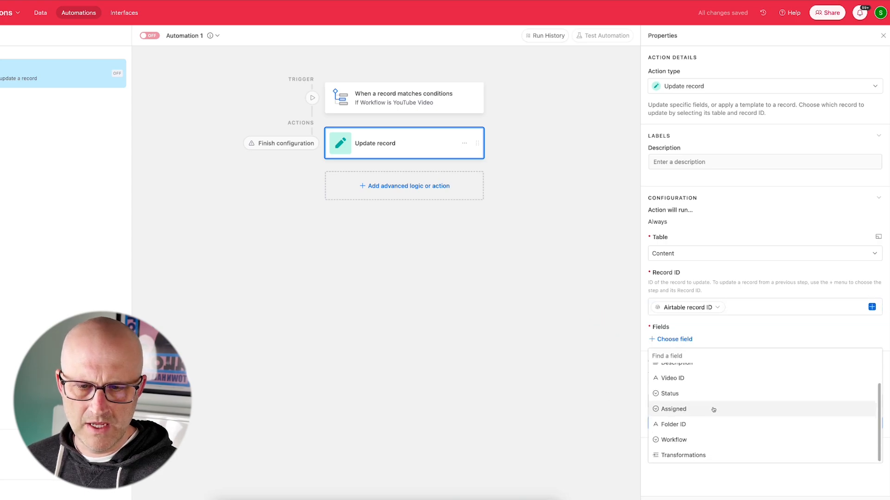
click(709, 455)
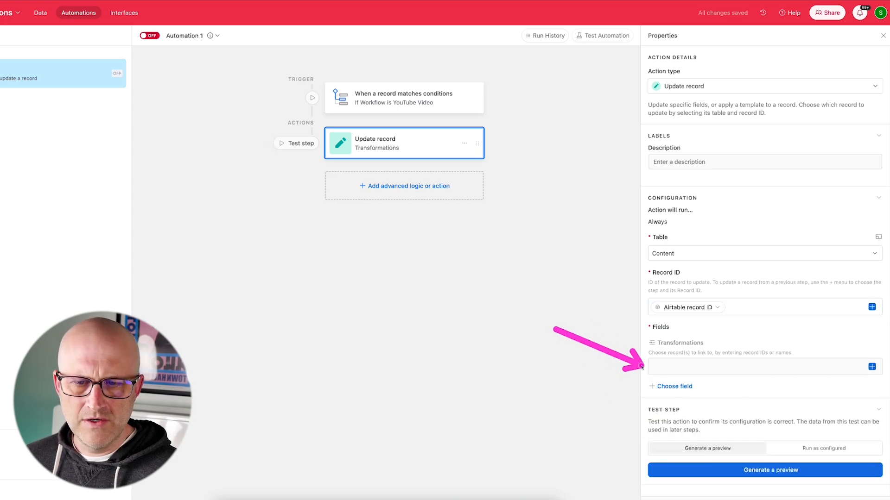
click(670, 366)
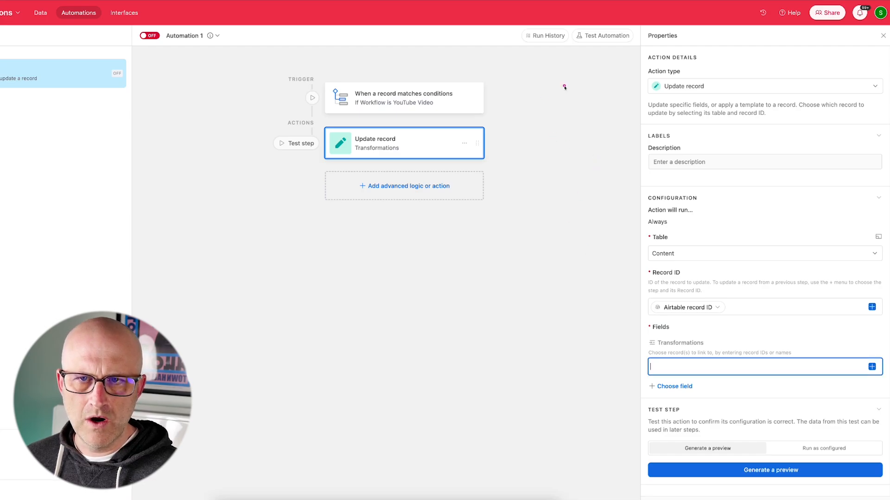
Step: Create a formula field named Record ID in Content Transformations with the formula RECORD_ID()
click(437, 103)
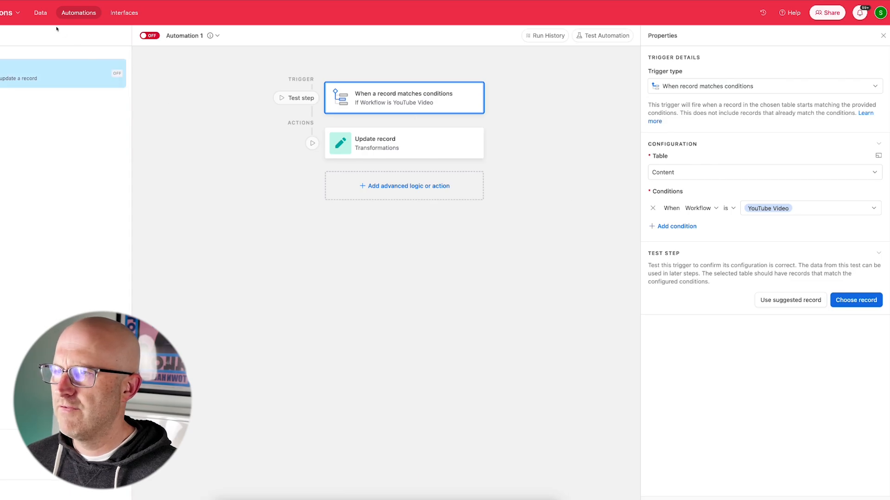
click(38, 14)
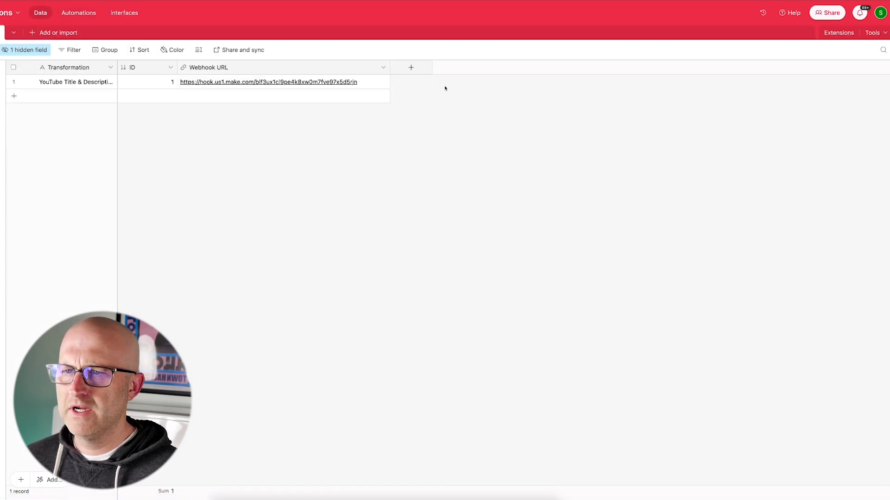
click(409, 67)
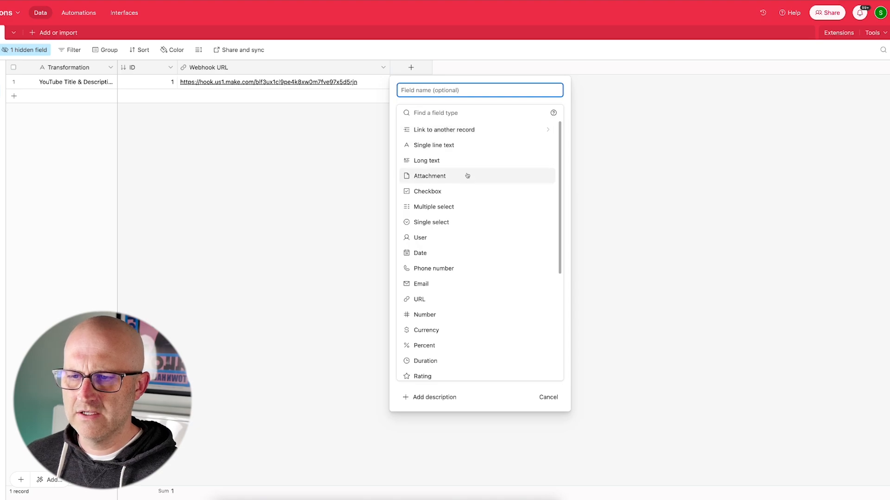
click(443, 92)
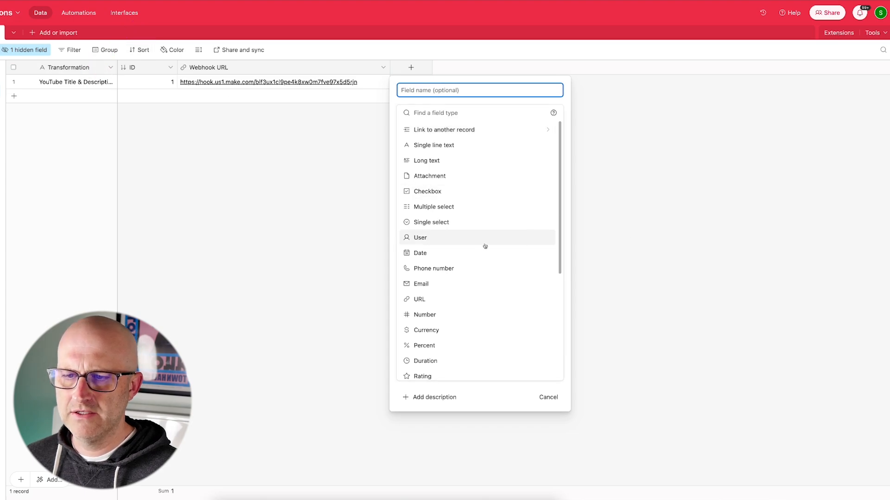
scroll(484, 246, down, 4)
key(Up)
key(Up)
key(Up)
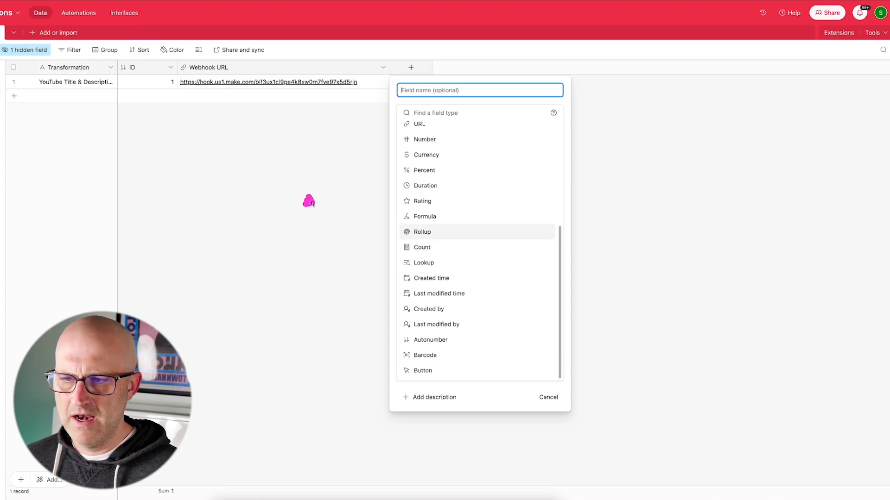
key(Return)
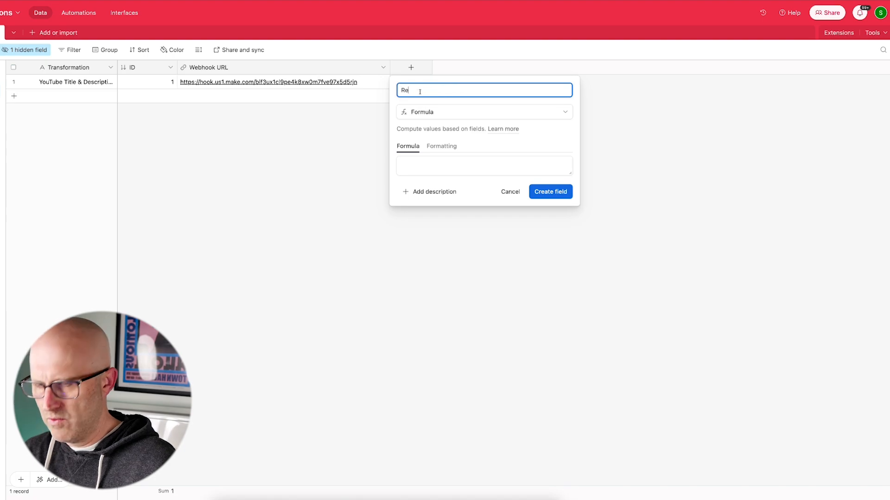
click(424, 166)
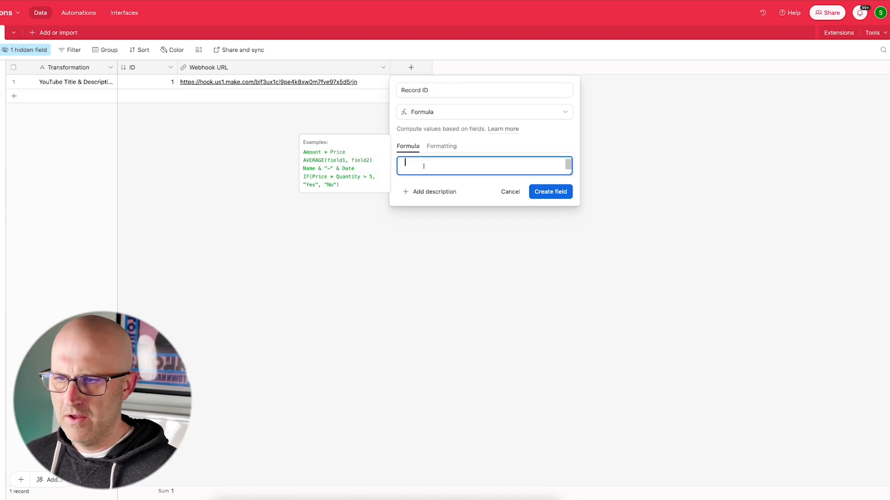
text(Rec)
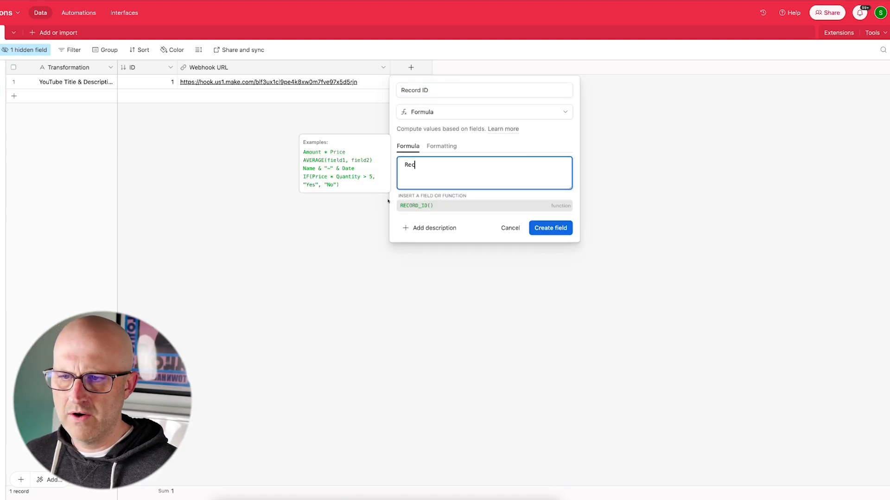
click(420, 205)
click(549, 206)
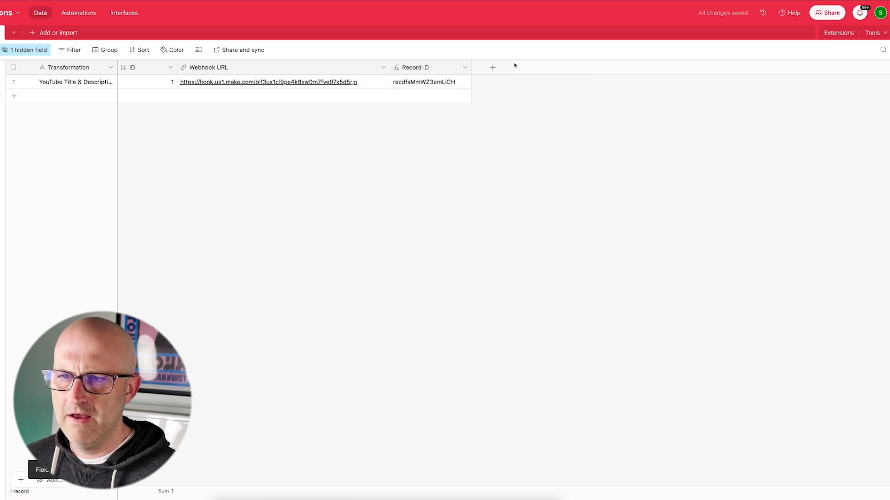
Step: Copy the YouTube Title & Description record's ID into the Update record action's Transformations value and return to the base data
click(455, 82)
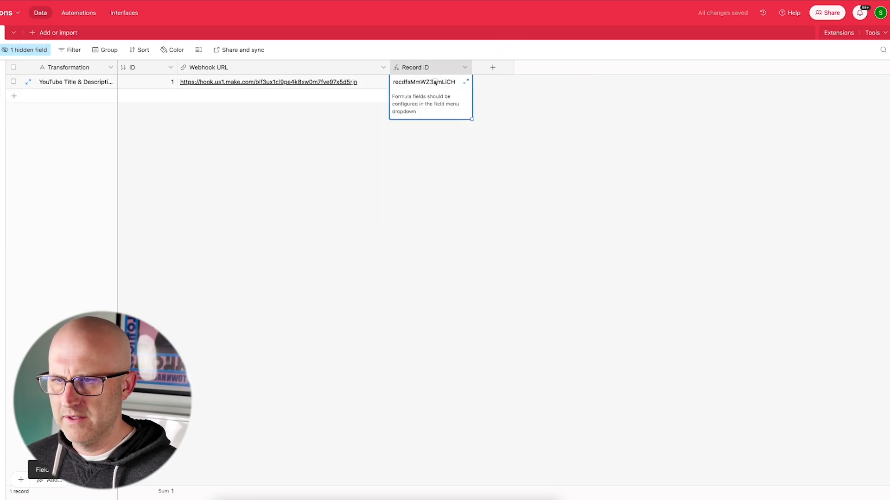
key(super+c)
click(78, 13)
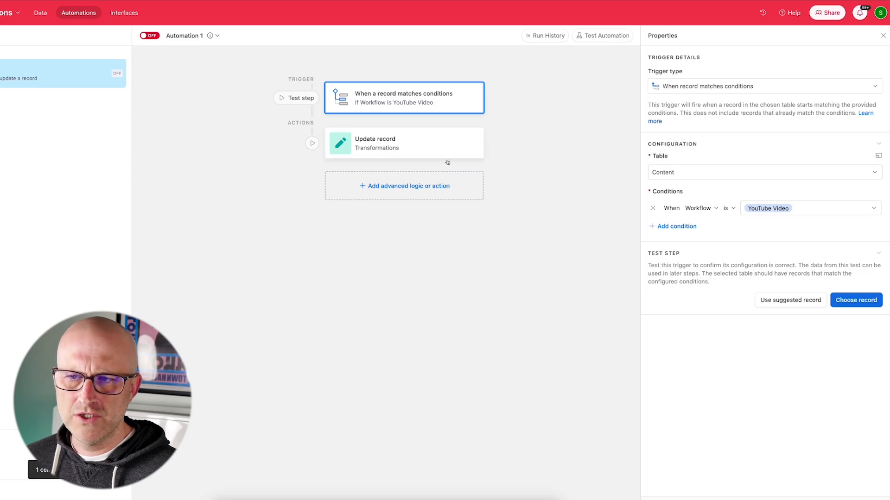
click(447, 154)
click(664, 367)
key(super+v)
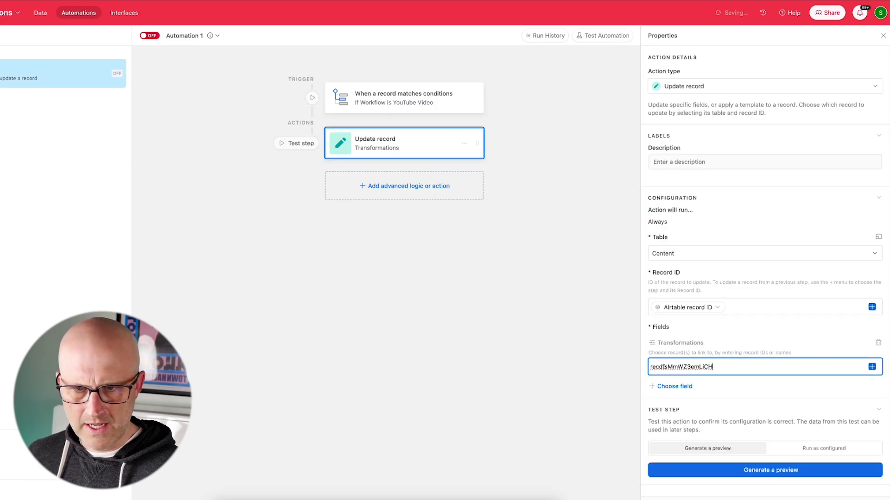
click(413, 103)
click(41, 13)
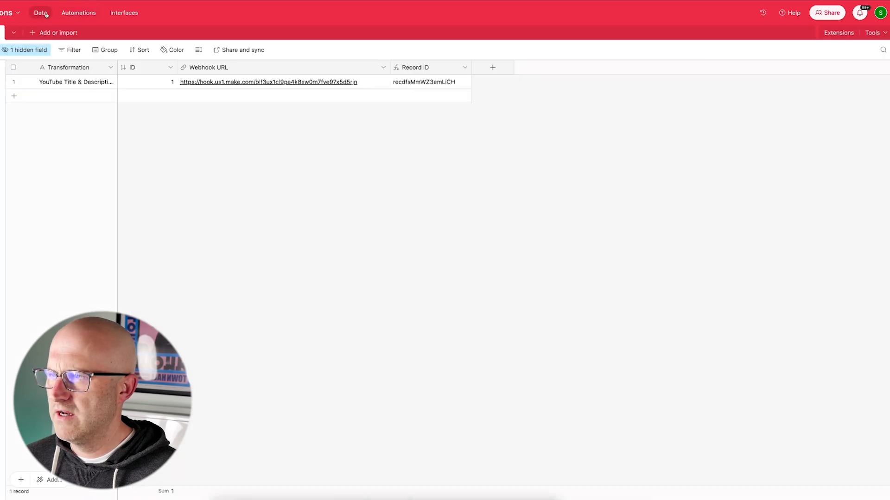
Step: Set the Workflow of the RAW FOOTAGE YouTube.mp4 record in the Content table to YouTube Video
click(1, 32)
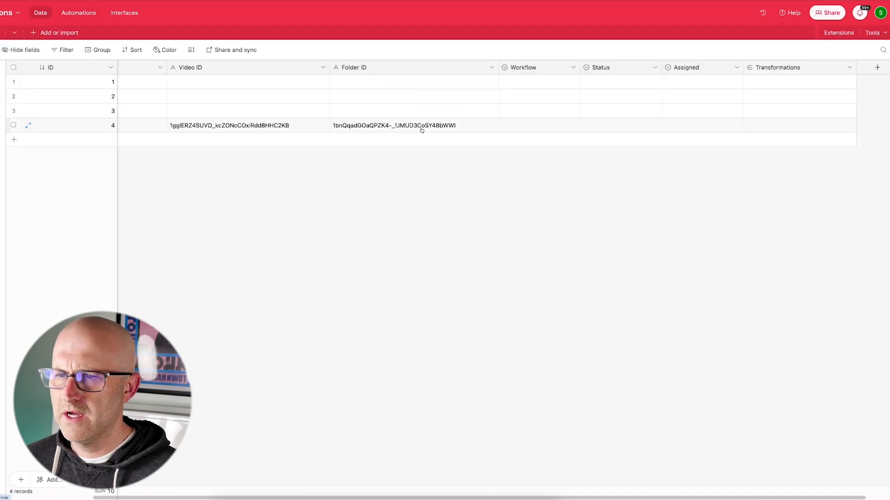
click(520, 122)
click(520, 129)
click(526, 173)
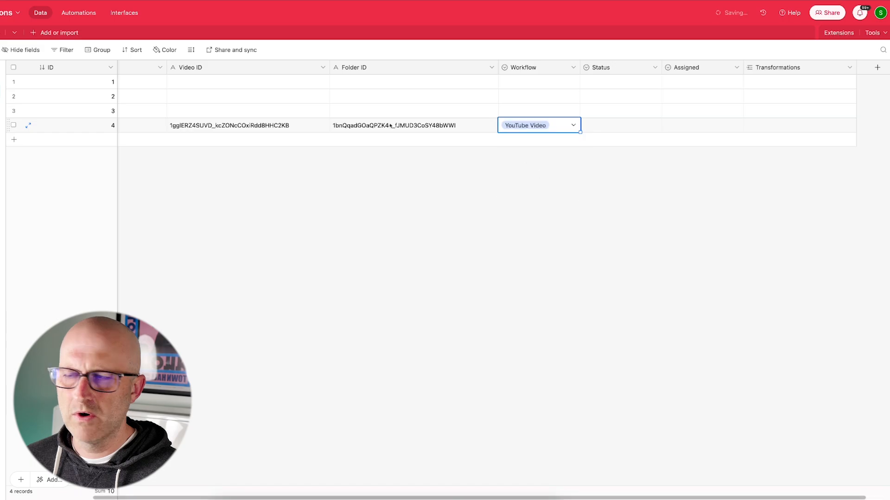
Step: Test the automation's record-matches-conditions trigger with the Content record whose Workflow is YouTube Video
click(79, 12)
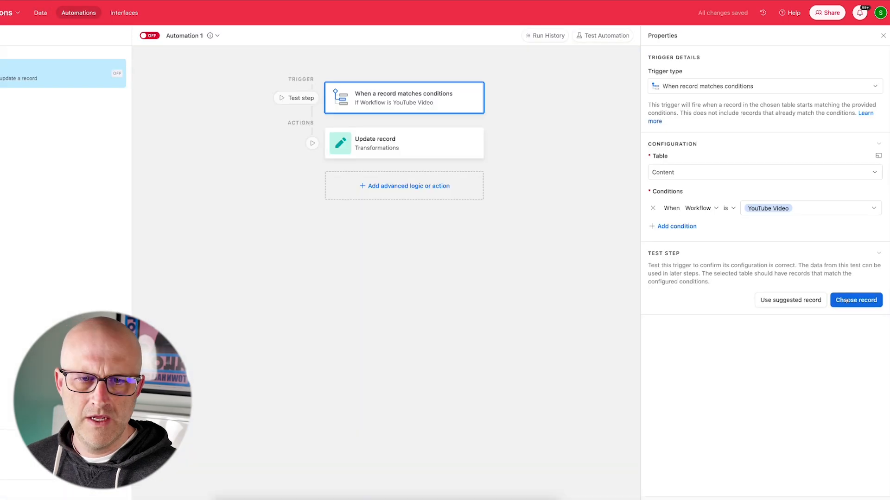
click(297, 97)
click(309, 196)
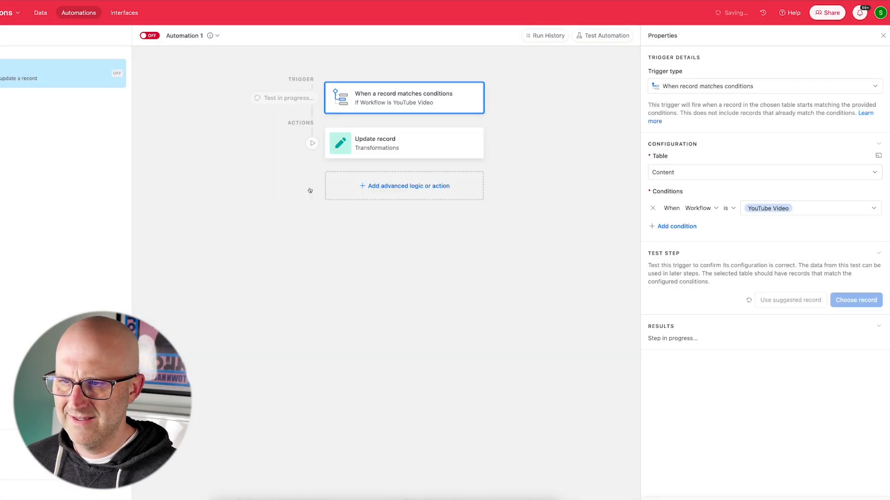
Step: Test the Update record action as configured and check the record's Transformations value in the Content table
click(390, 140)
click(828, 446)
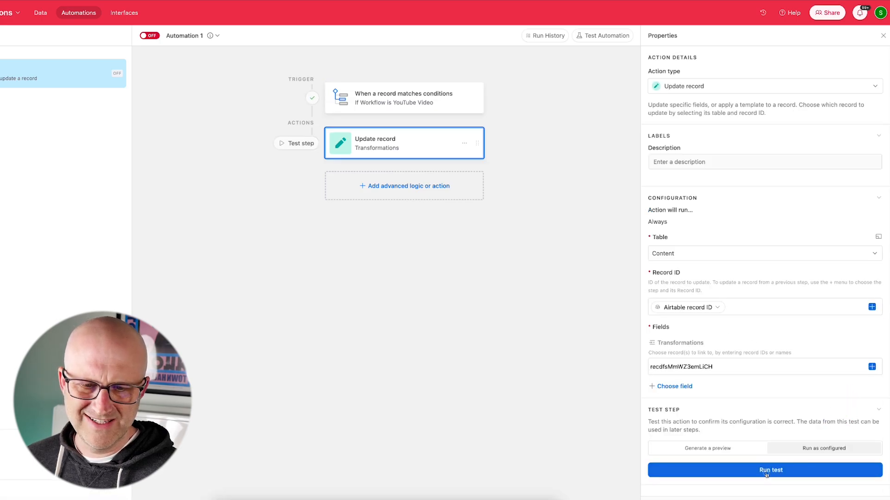
click(767, 471)
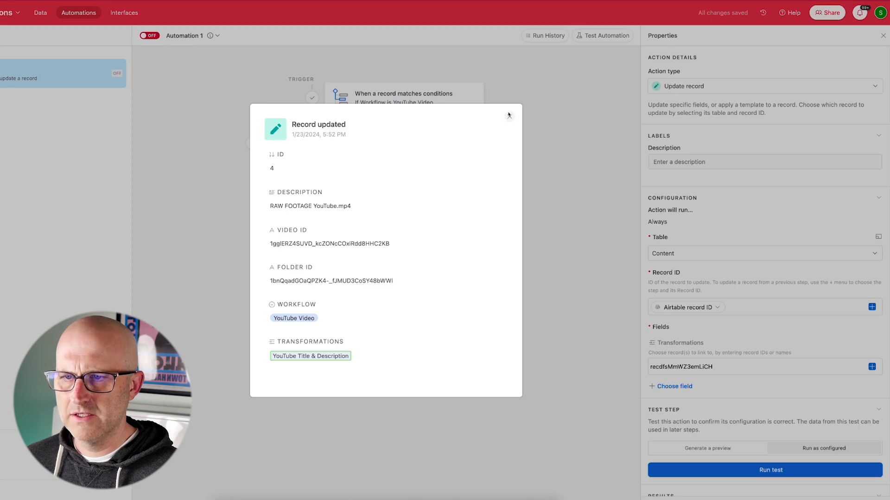
click(508, 116)
click(47, 16)
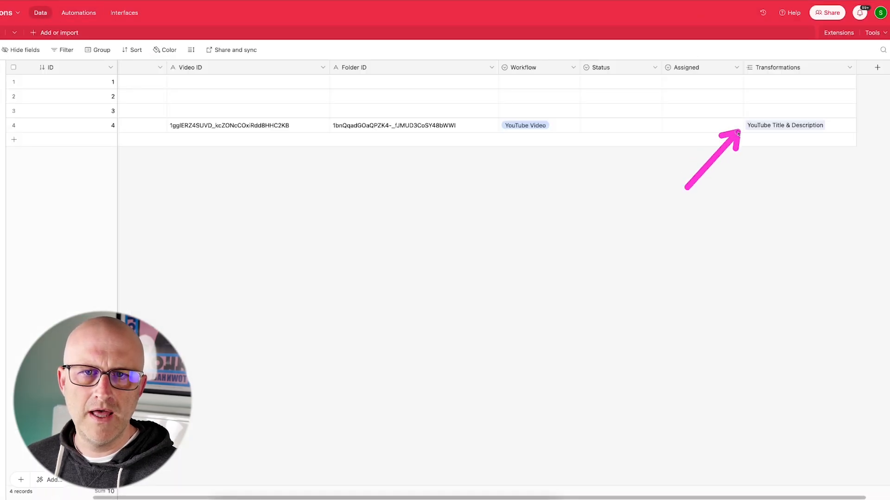
Step: Turn the automation on and retest it by clearing the record's Workflow and Transformations and restoring YouTube Video as its Workflow
click(78, 12)
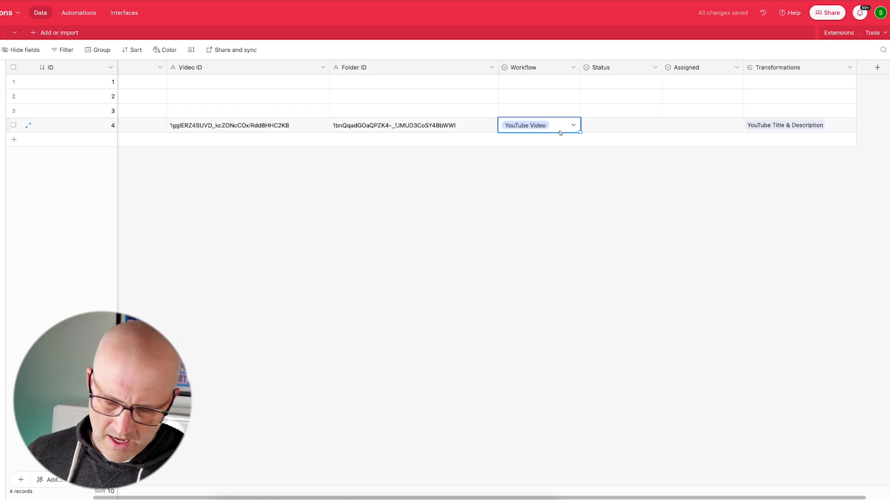
key(Delete)
click(534, 204)
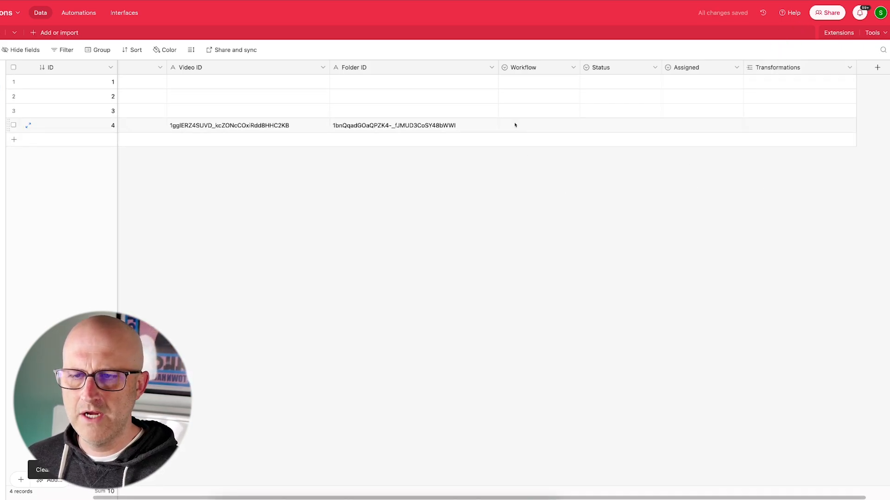
key(ctrl+z)
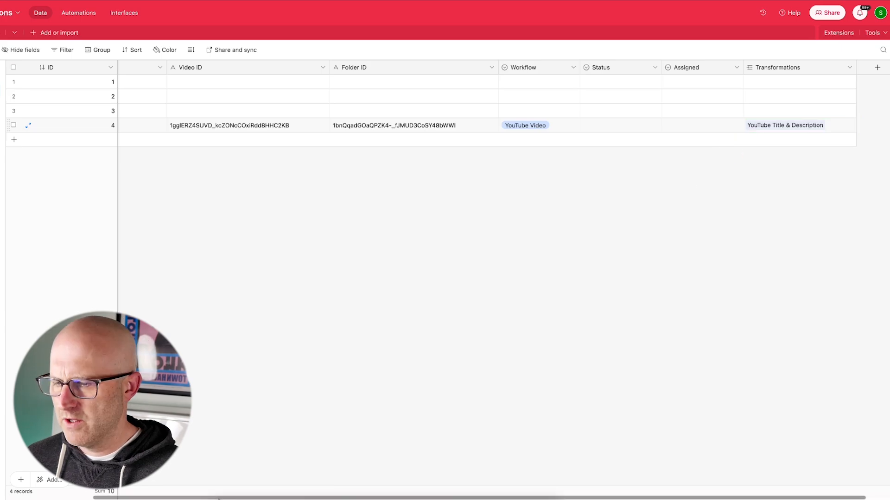
Step: Delete the three blank records with IDs 1, 2 and 3 from the Content table
drag(251, 499, 163, 498)
click(13, 82)
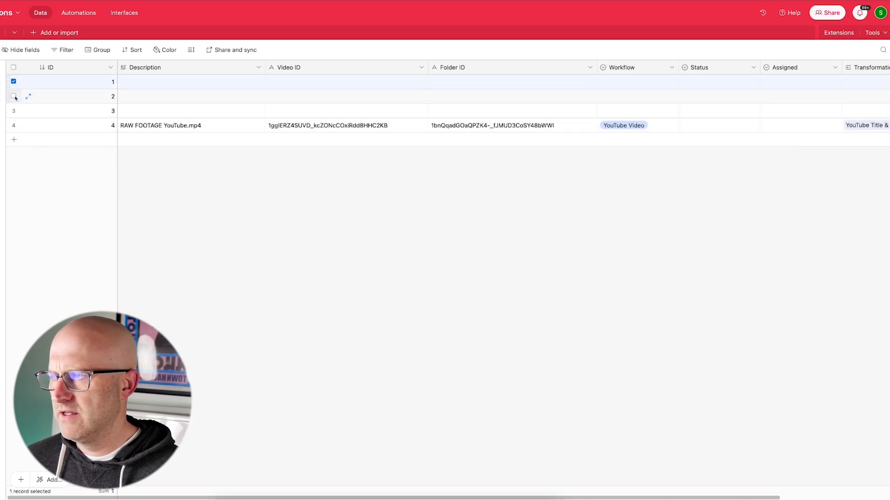
click(14, 96)
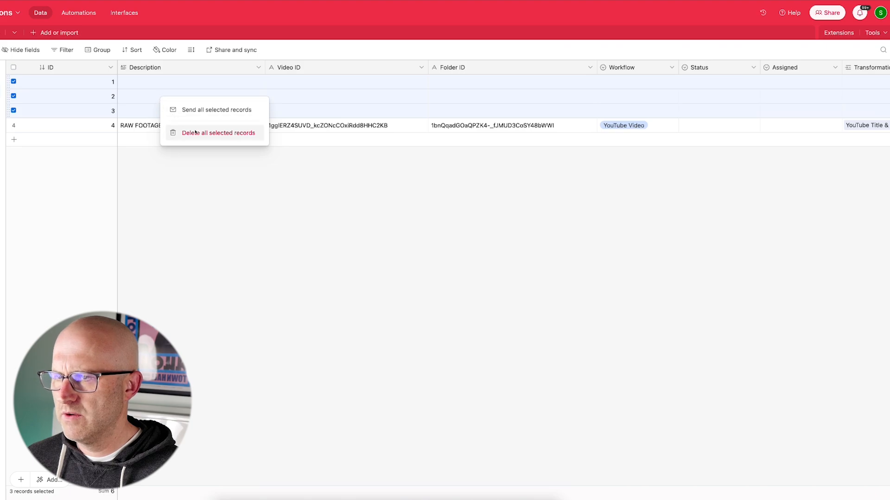
click(198, 132)
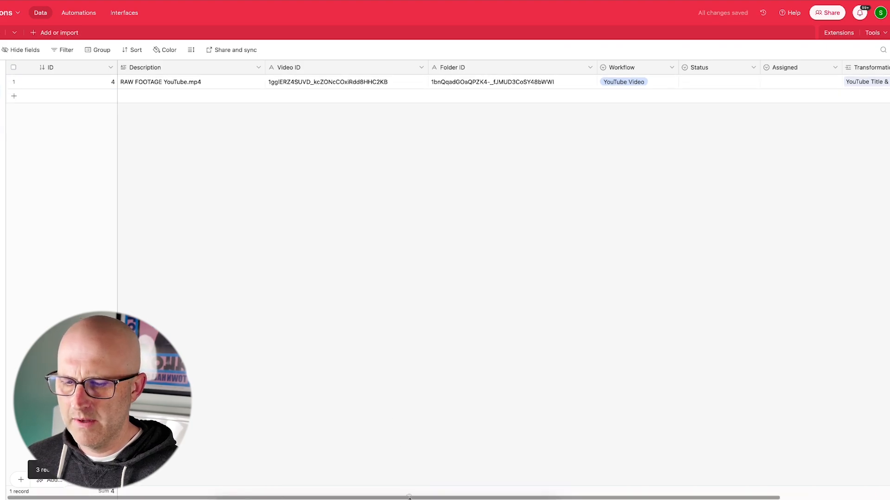
drag(409, 498, 524, 498)
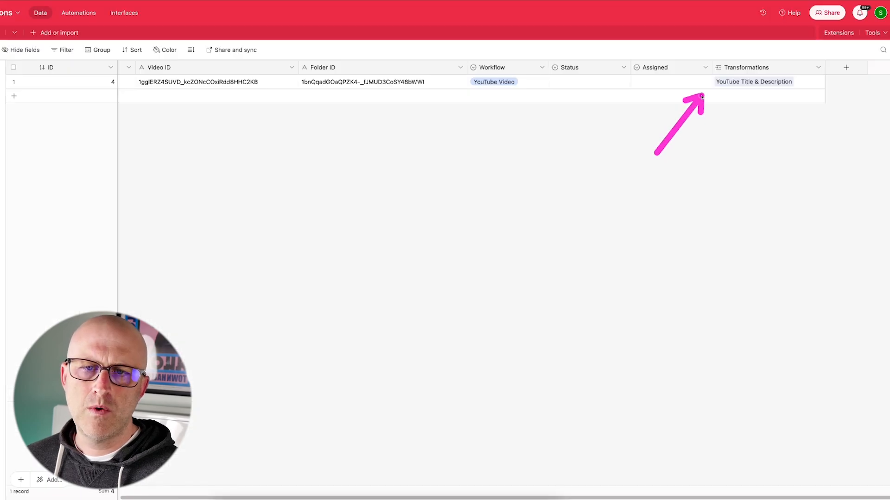
Step: Create a second automation with a When record updated trigger
click(75, 14)
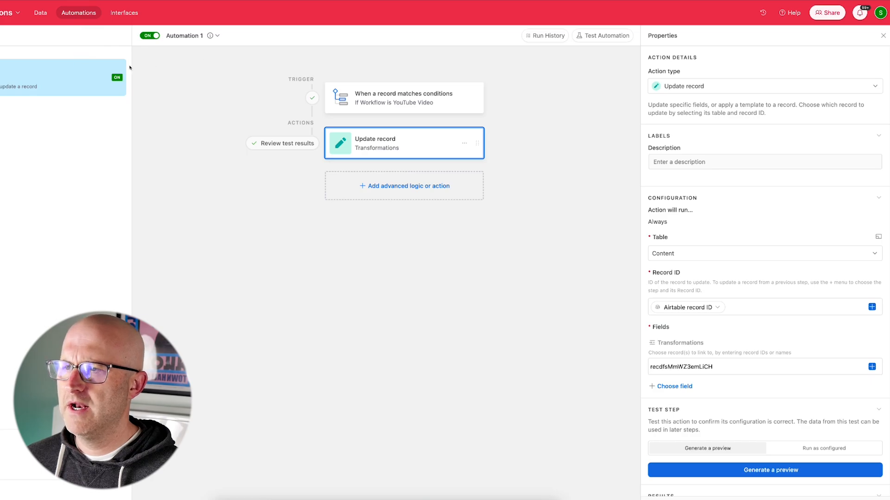
click(10, 453)
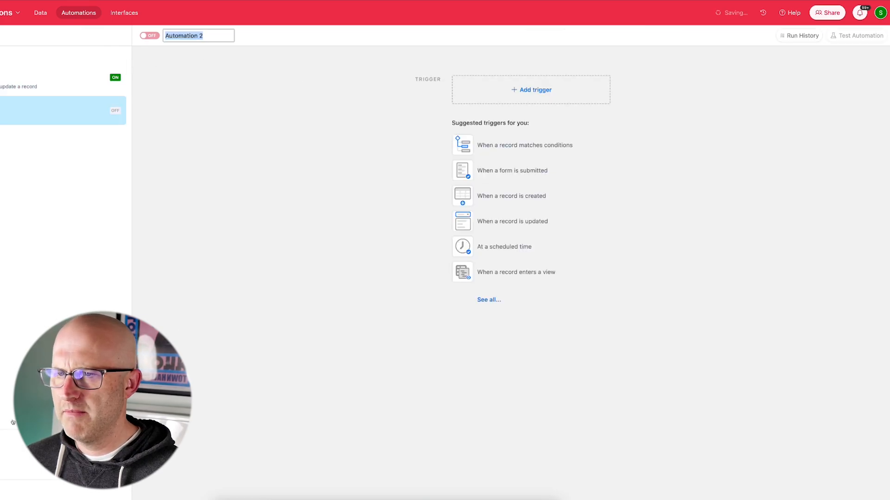
click(511, 93)
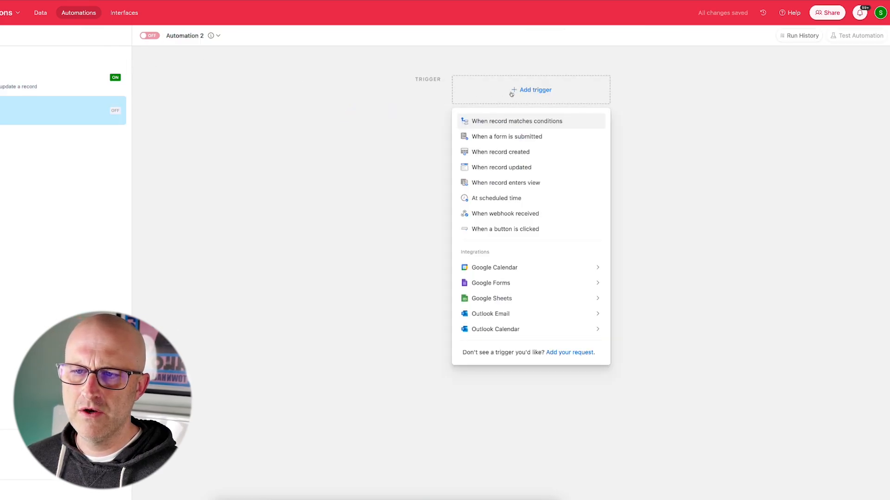
click(511, 168)
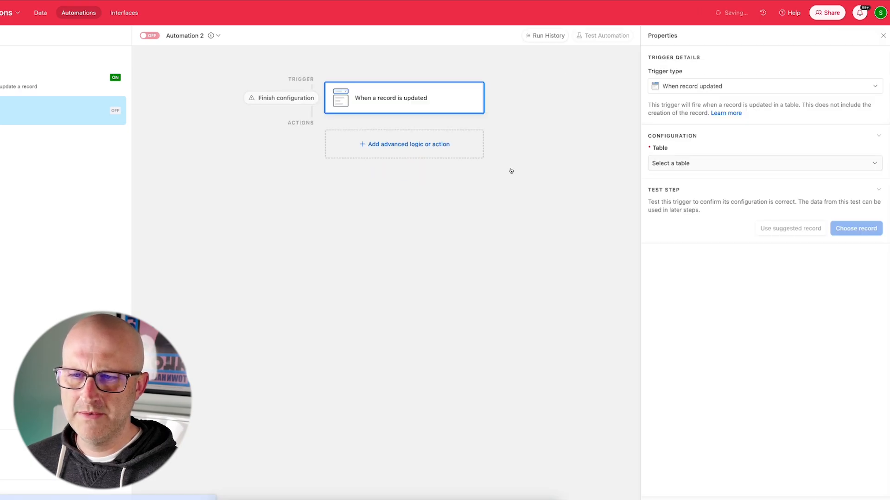
Step: Configure the record-updated trigger to watch the Transformations field in the Content table
click(681, 163)
click(671, 195)
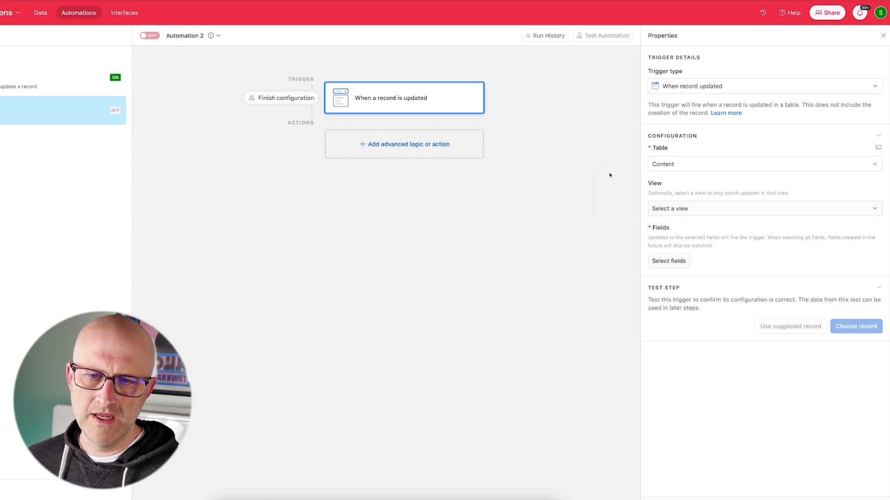
click(669, 261)
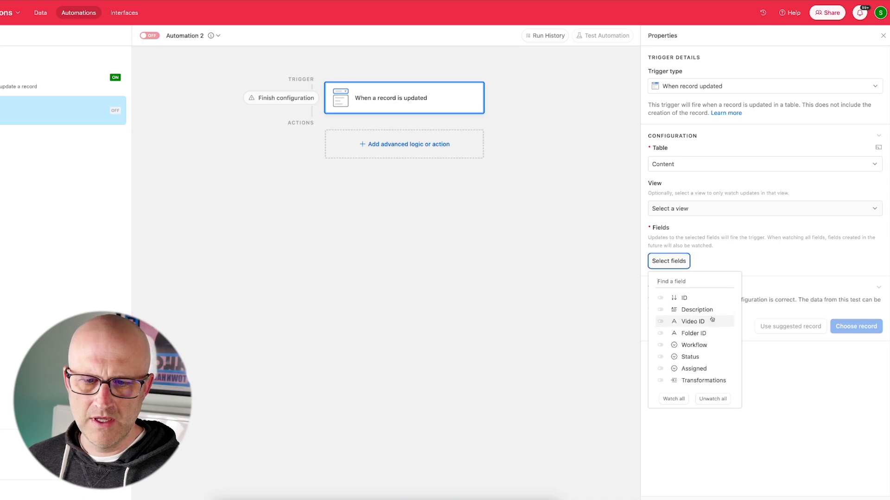
click(703, 380)
click(614, 364)
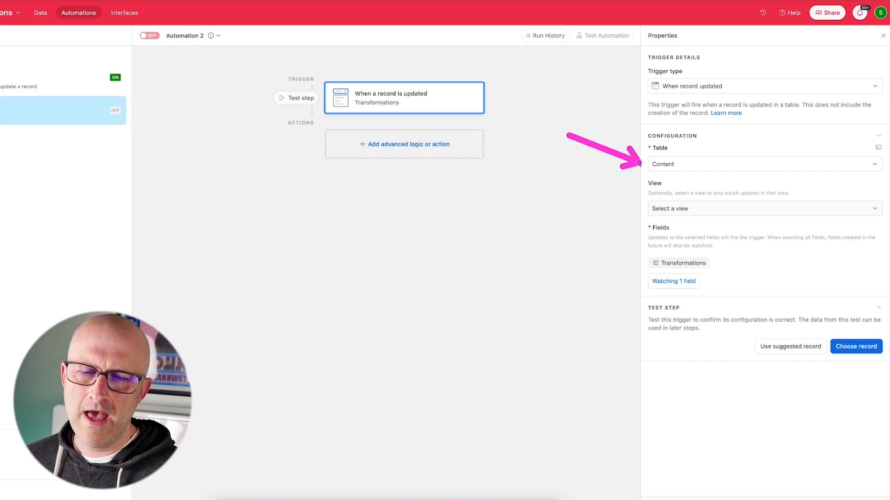
Step: Add lookup fields for ID and Webhook URL from the linked Transformations field in the Content table
click(41, 13)
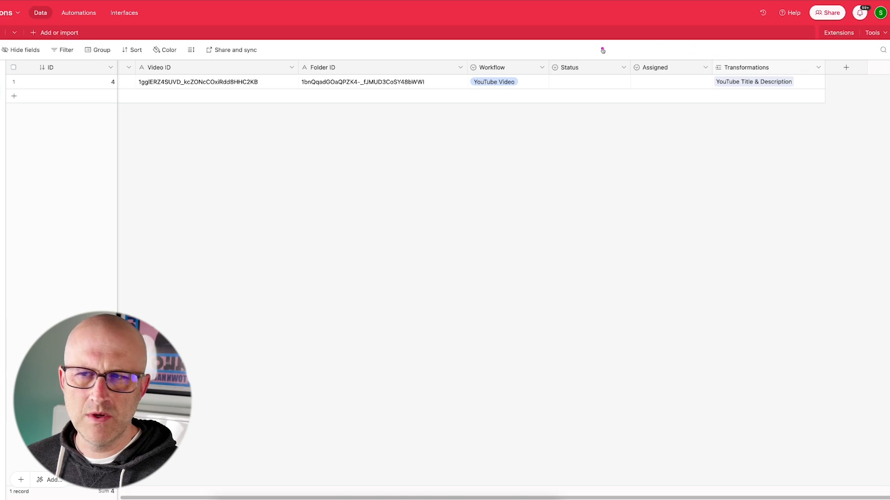
click(2, 33)
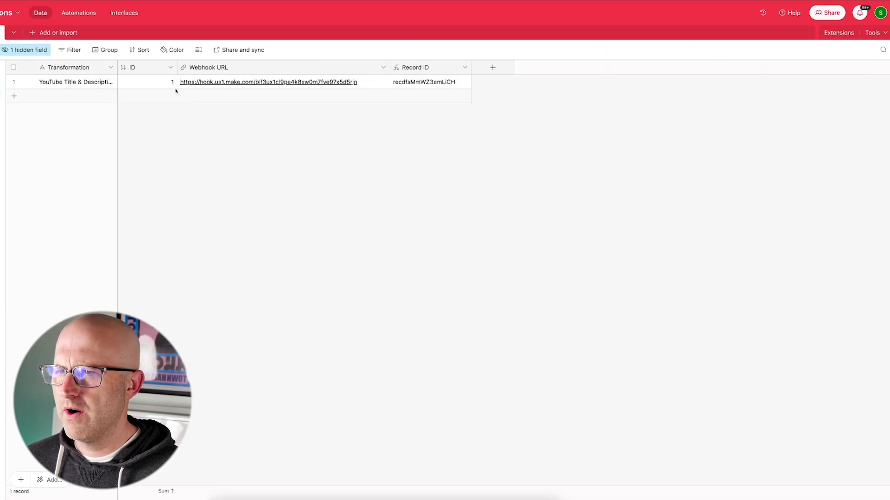
click(1, 33)
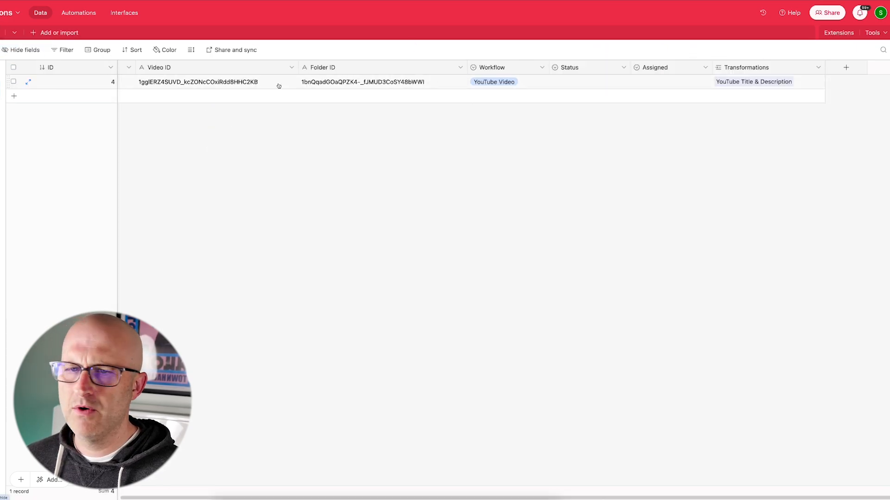
click(818, 68)
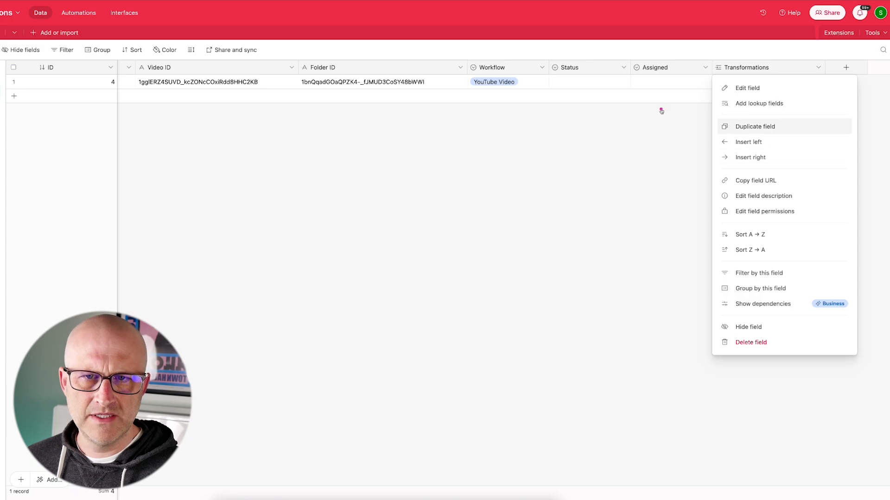
click(752, 103)
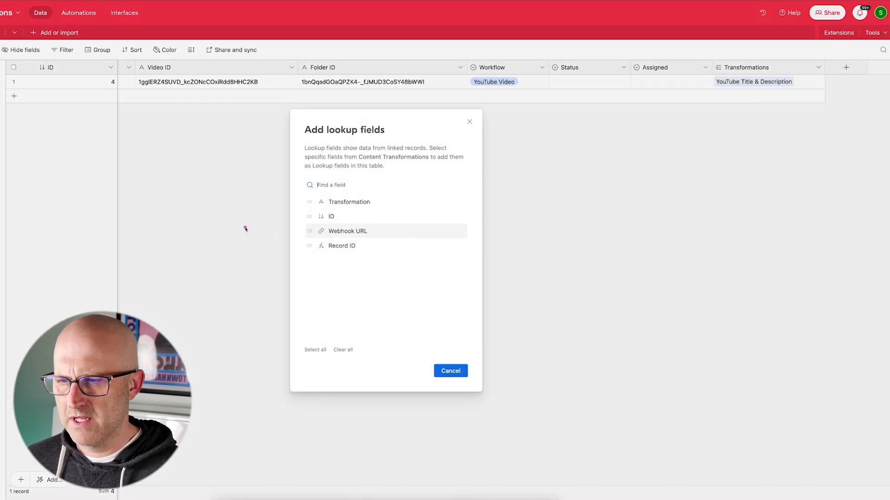
click(350, 232)
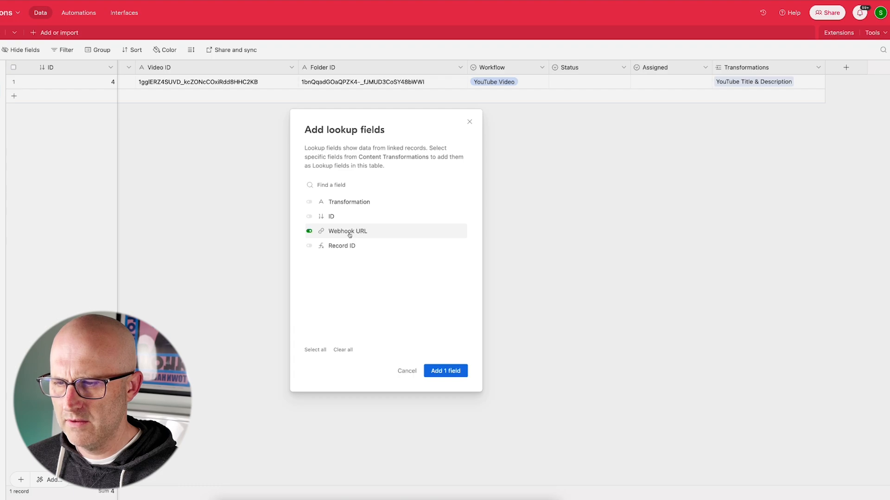
click(310, 218)
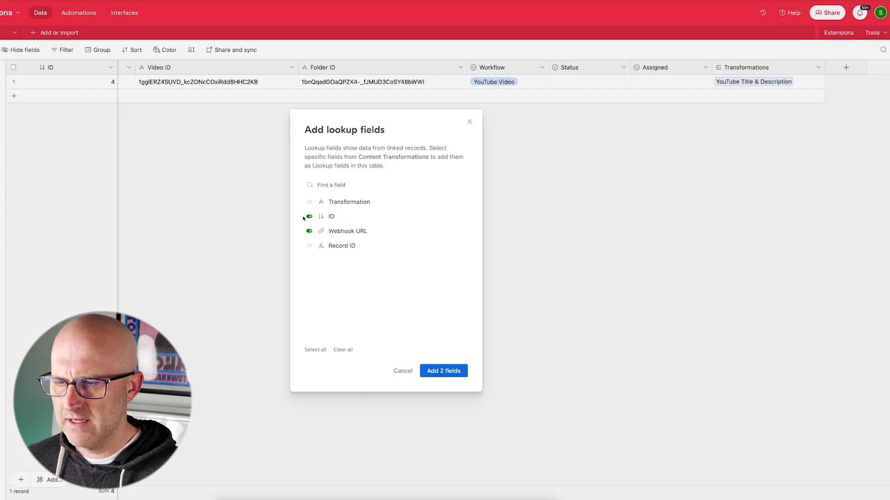
click(443, 371)
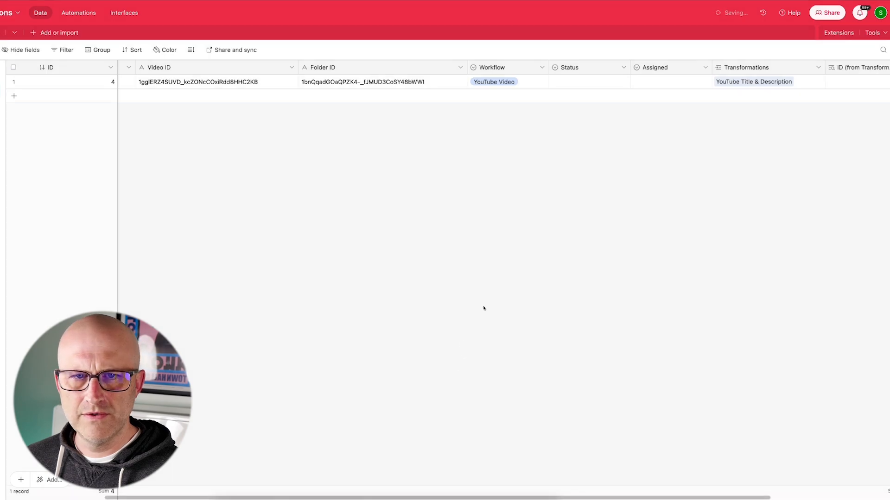
drag(446, 491, 603, 492)
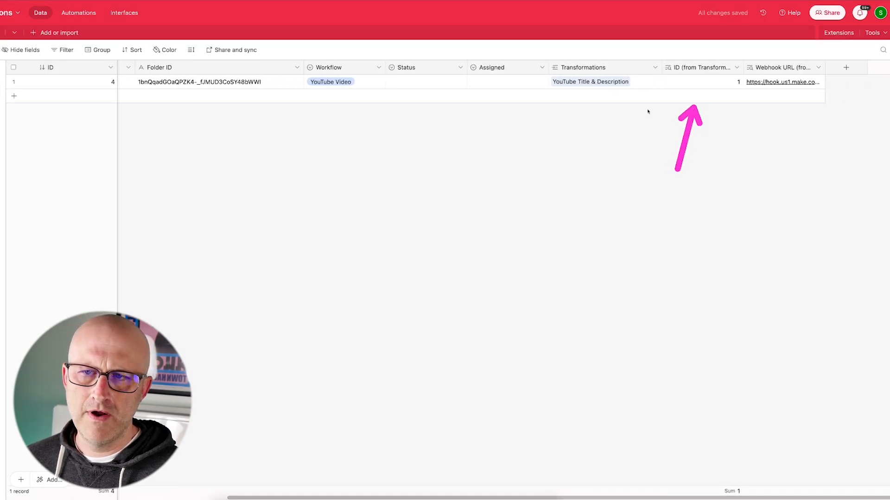
Step: Unlink YouTube Title & Description from the content record's Transformations to test the lookup fields, and undo the removal
click(2, 33)
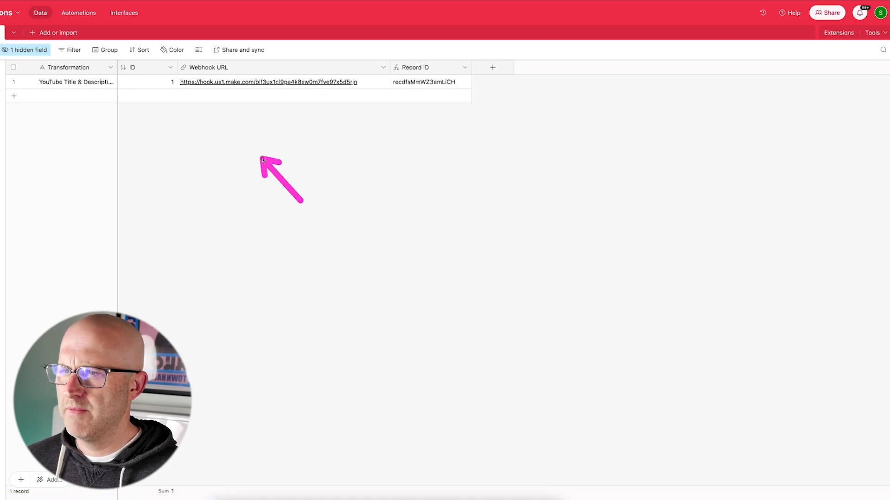
click(0, 33)
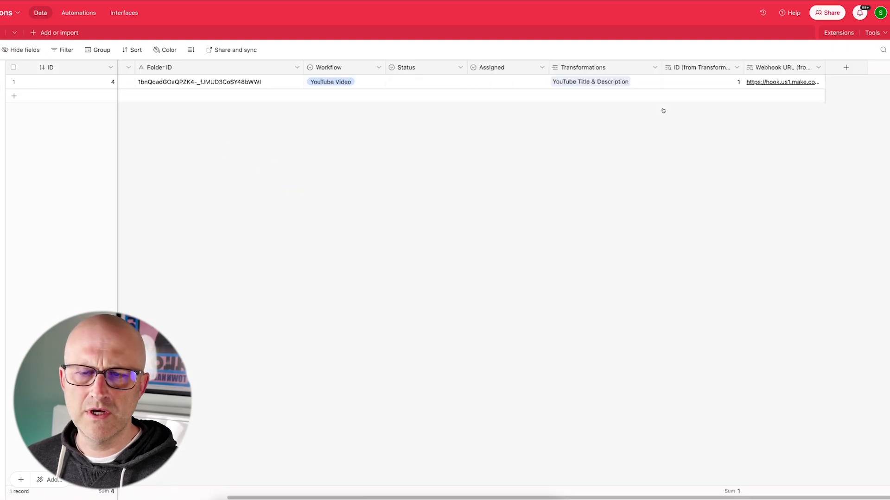
click(644, 82)
click(637, 84)
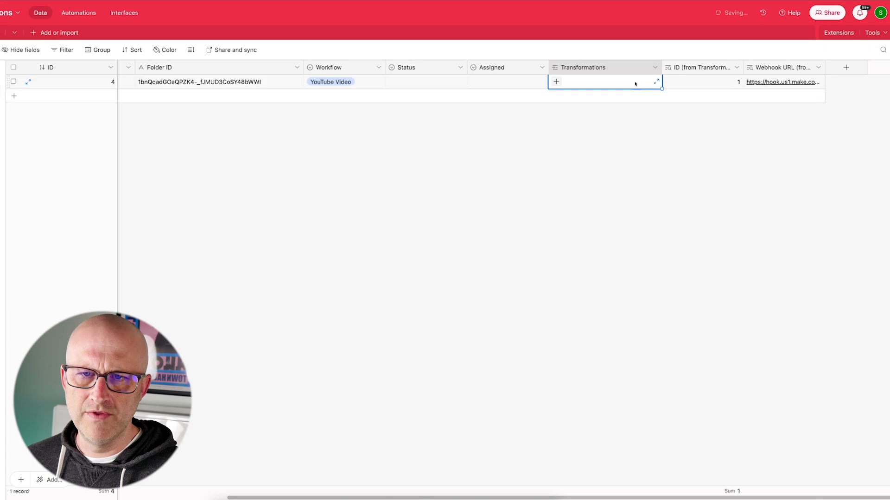
click(689, 159)
click(553, 84)
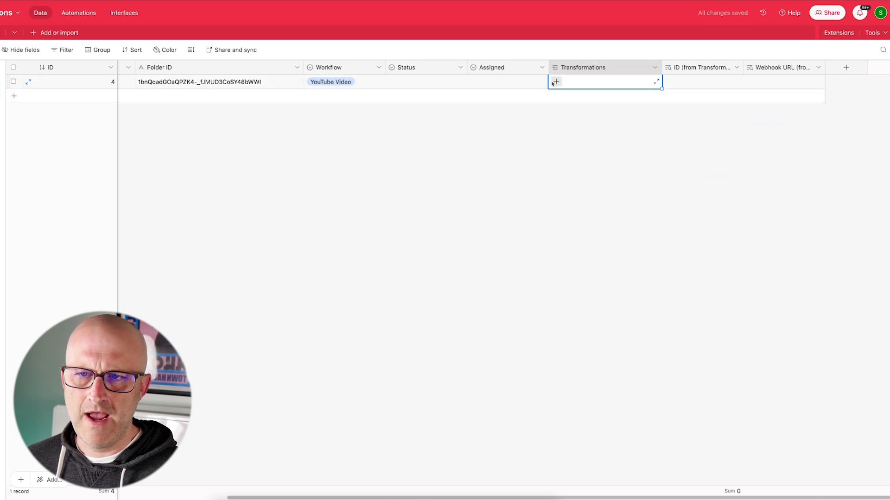
key(ctrl+z)
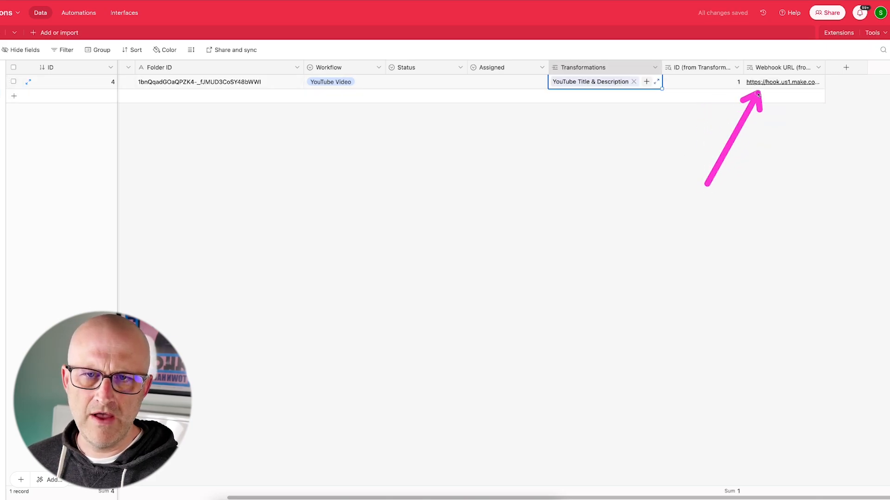
Step: Add a Run script action after the record-updated trigger in Automation 2
click(2, 32)
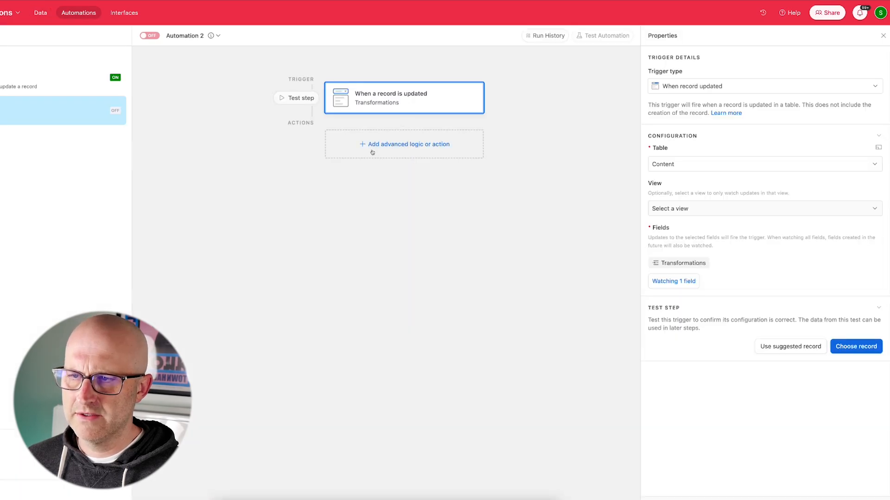
drag(568, 141, 638, 163)
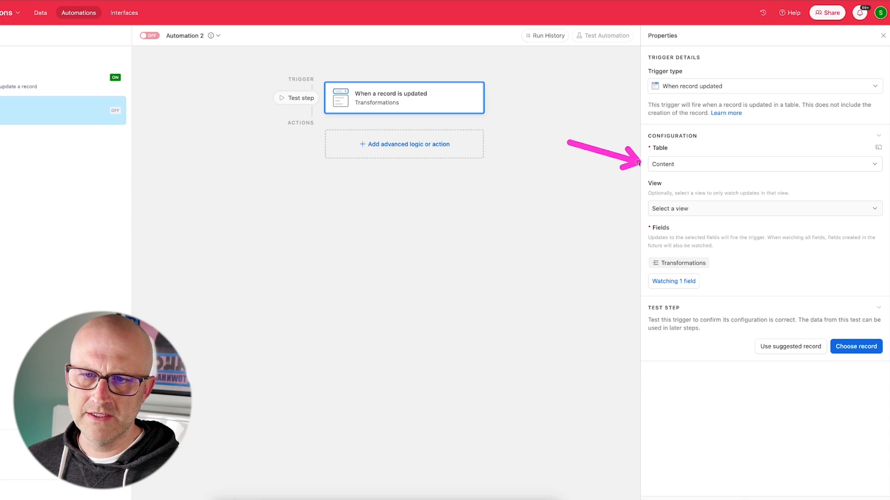
click(393, 145)
drag(236, 310, 327, 336)
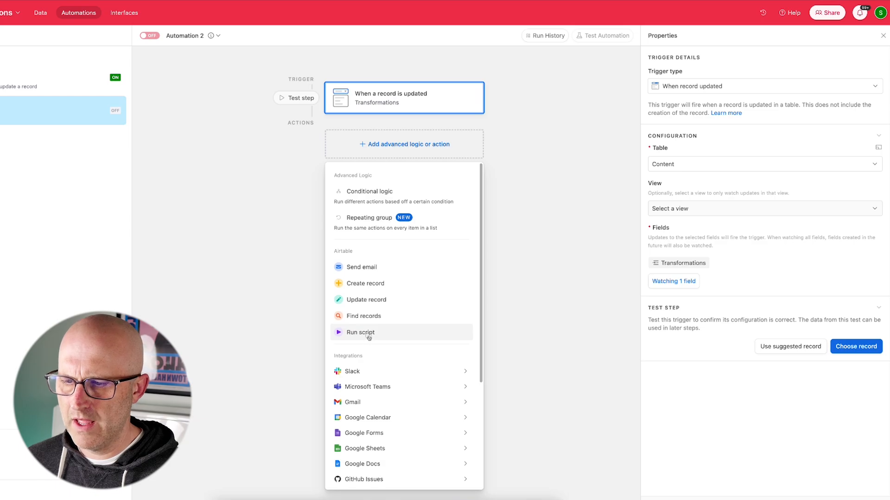
click(369, 338)
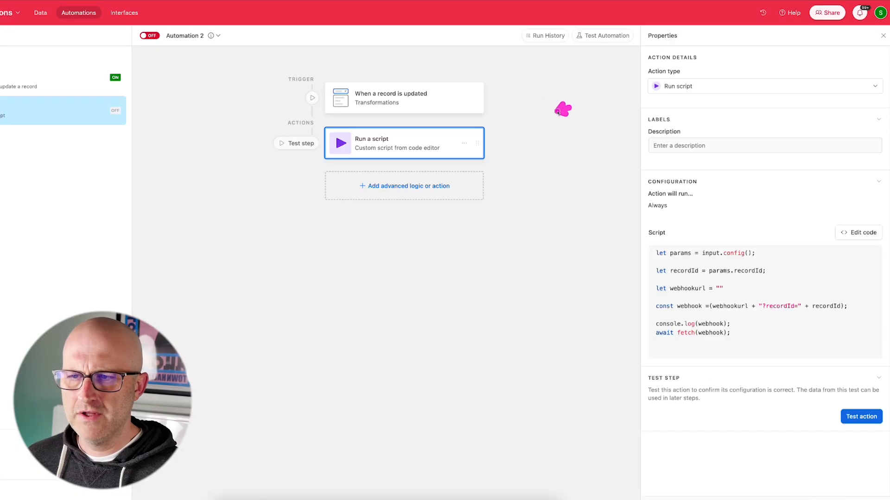
drag(559, 112, 494, 136)
drag(737, 200, 817, 231)
Step: Review the action's script code, the content record's fields, and the custom webhook module in Make
click(863, 233)
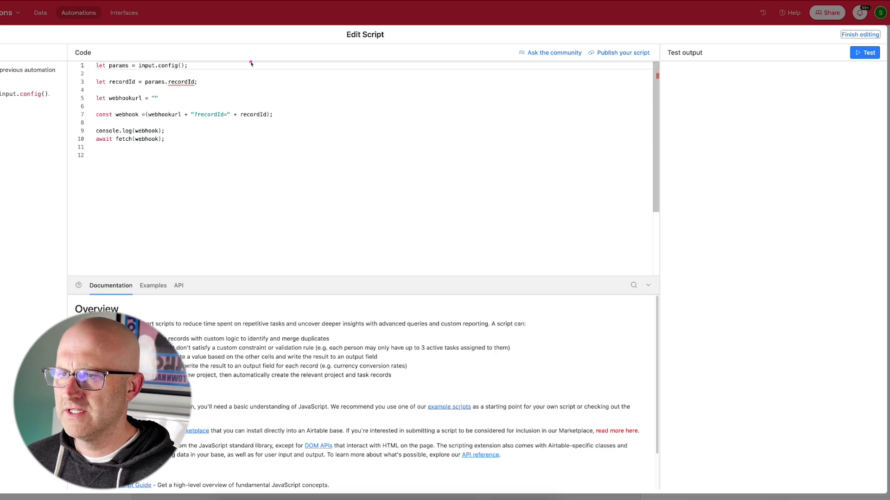
drag(251, 63, 204, 81)
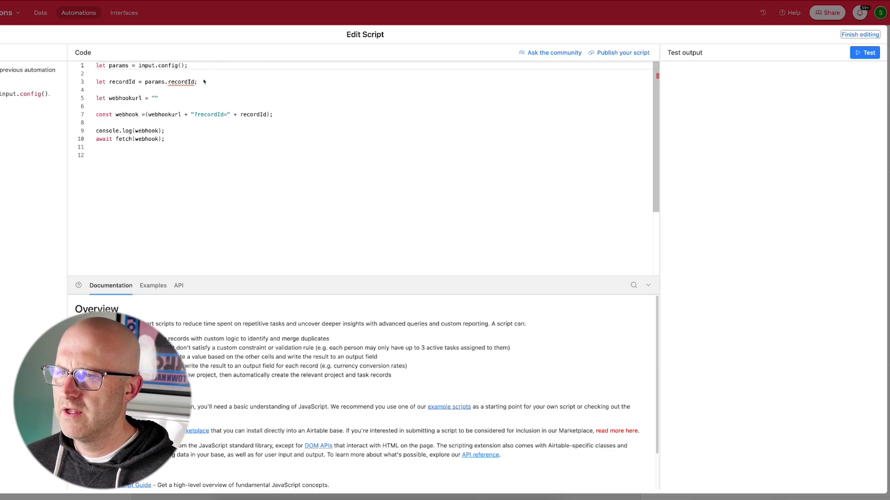
click(60, 17)
click(41, 13)
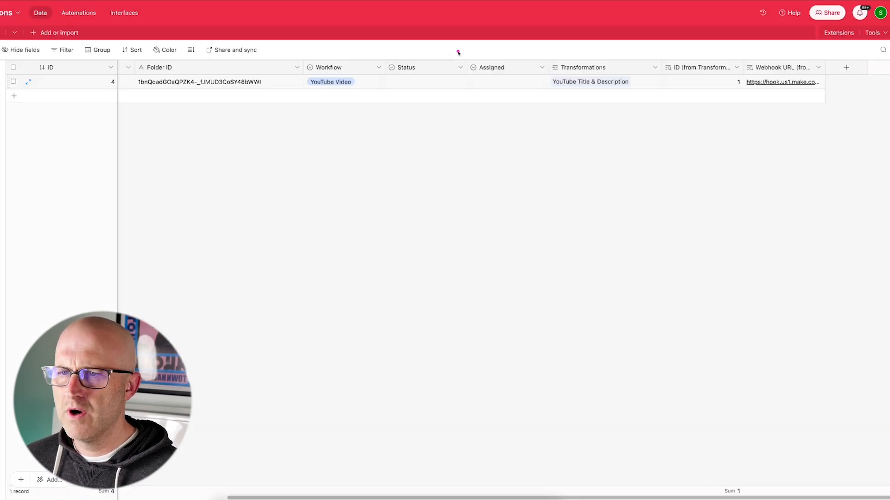
drag(459, 51, 416, 79)
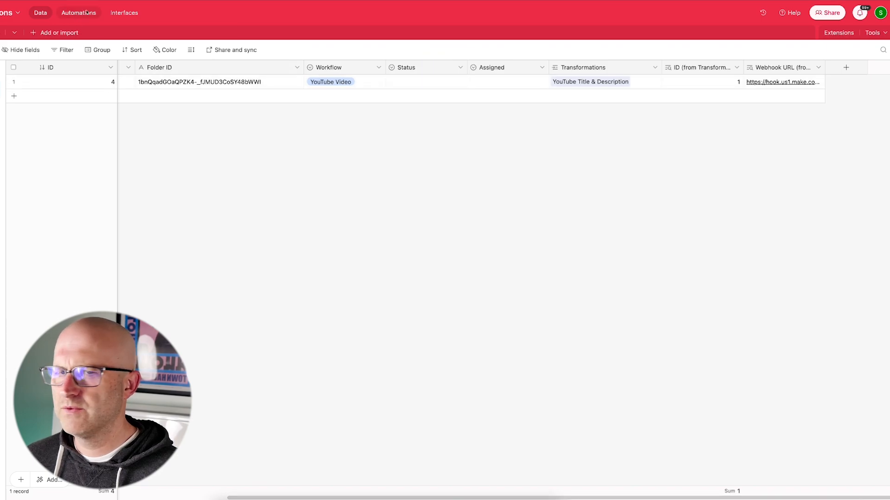
drag(702, 33, 742, 64)
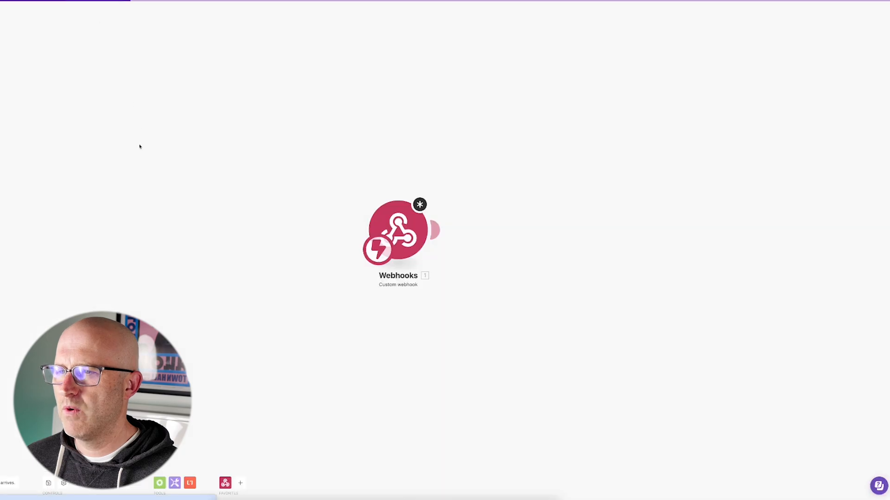
drag(175, 145, 324, 193)
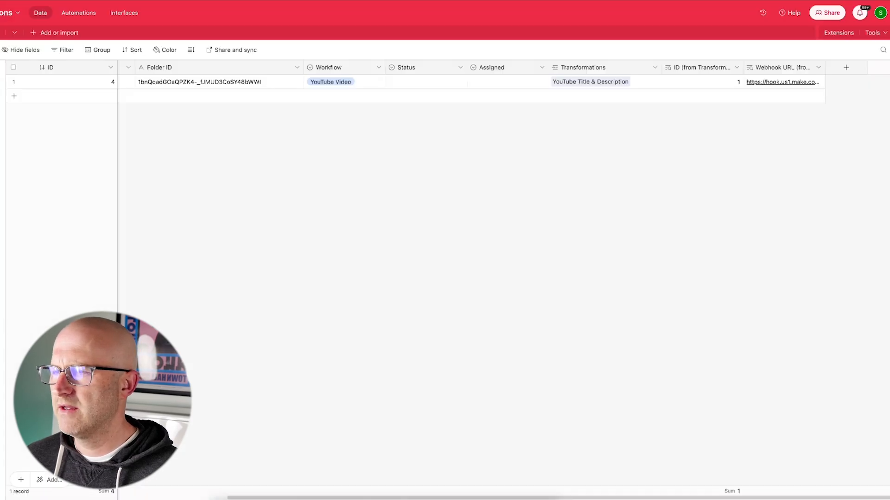
Step: Reopen the Run script action's code in Airtable and add an input variable named recordId
click(78, 13)
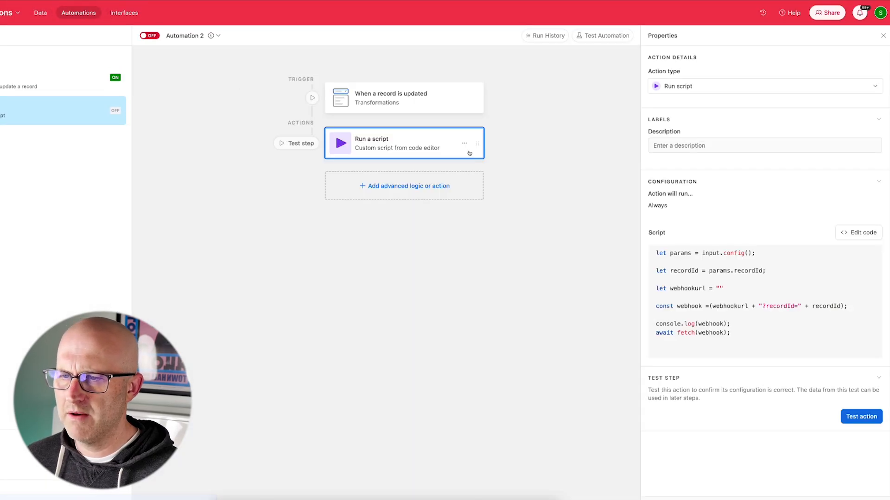
click(867, 232)
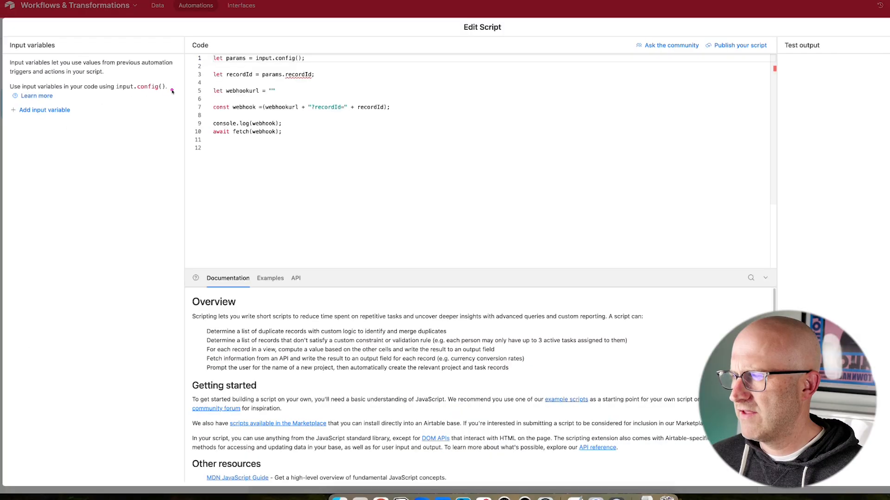
drag(172, 89, 89, 108)
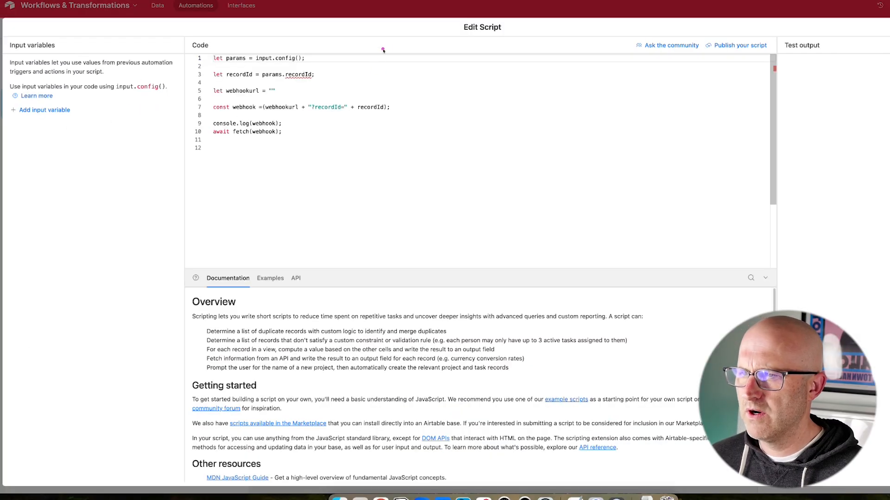
mouse_move(381, 48)
mouse_down()
mouse_move(318, 65)
mouse_move(379, 97)
mouse_move(327, 89)
mouse_up()
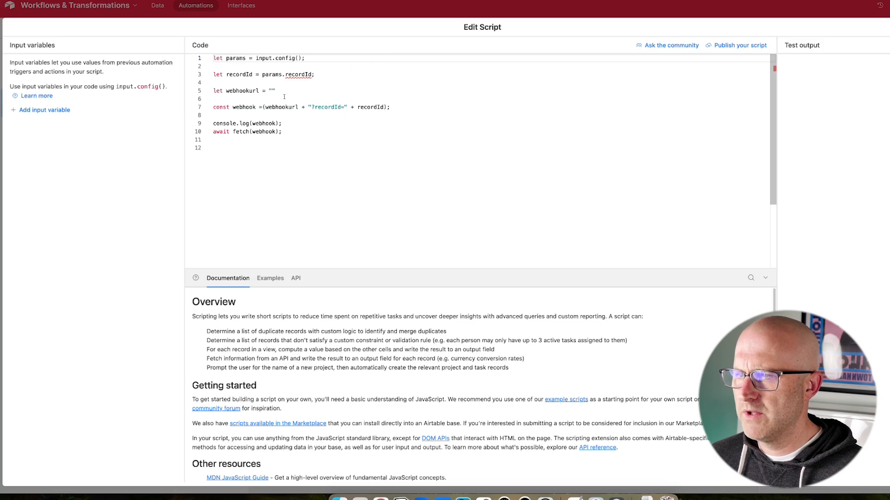
click(46, 111)
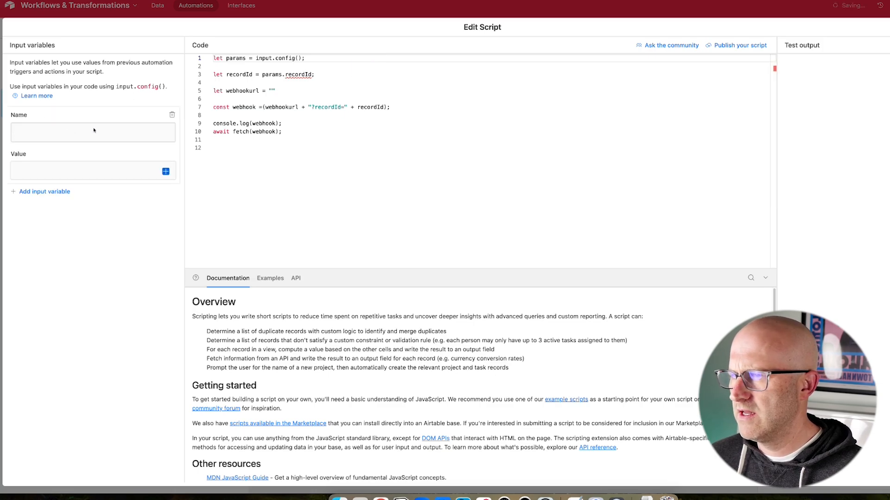
text(recordId)
Step: Set the recordId variable's value to the Airtable record ID from the record-updated trigger
click(160, 177)
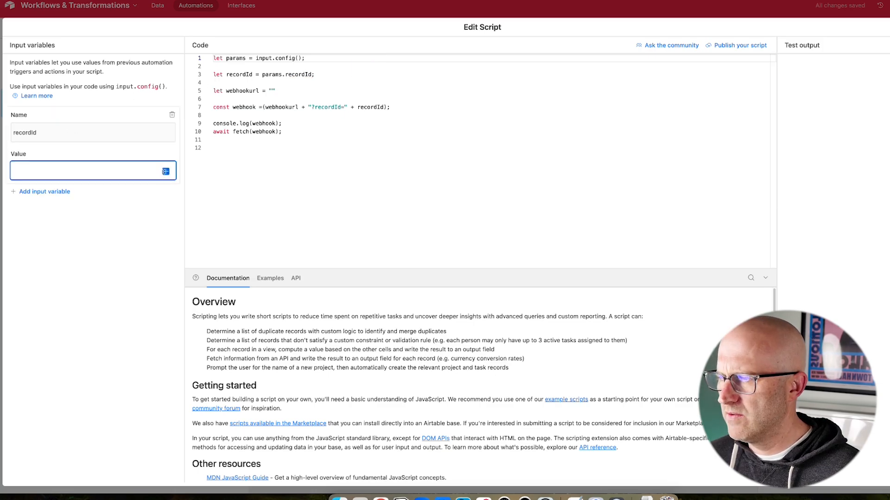
click(166, 172)
drag(21, 265, 33, 231)
mouse_move(62, 146)
mouse_down()
mouse_move(64, 160)
mouse_move(41, 197)
mouse_move(68, 200)
mouse_up()
scroll(142, 285, down, 1)
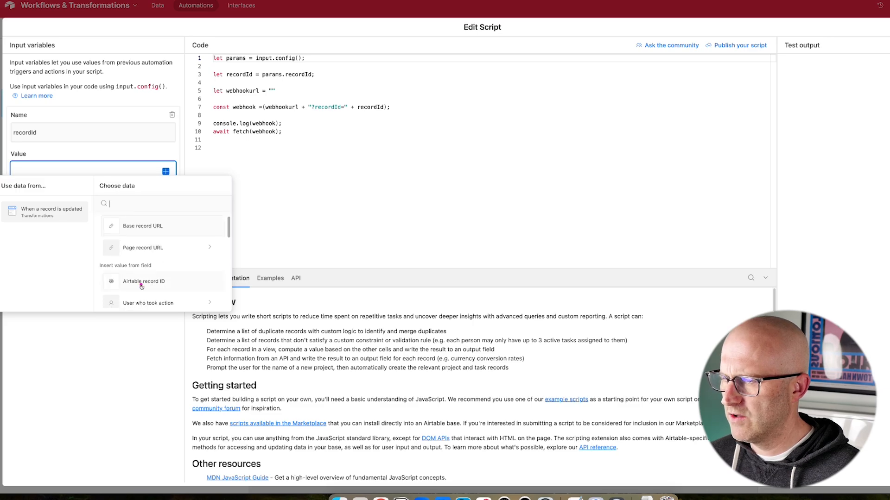
click(148, 282)
drag(160, 143, 102, 178)
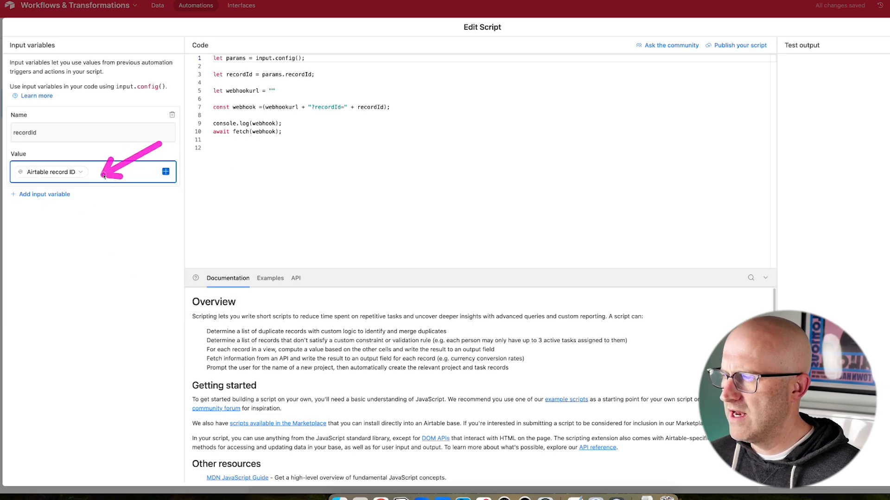
Step: Add an input variable named webhookURL with the value of the trigger record's Webhook URL (from Transformations) field
click(43, 194)
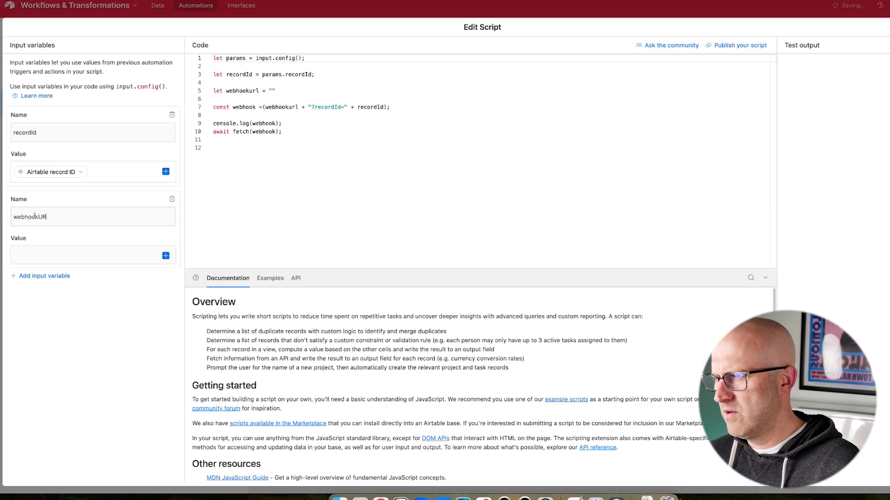
click(165, 256)
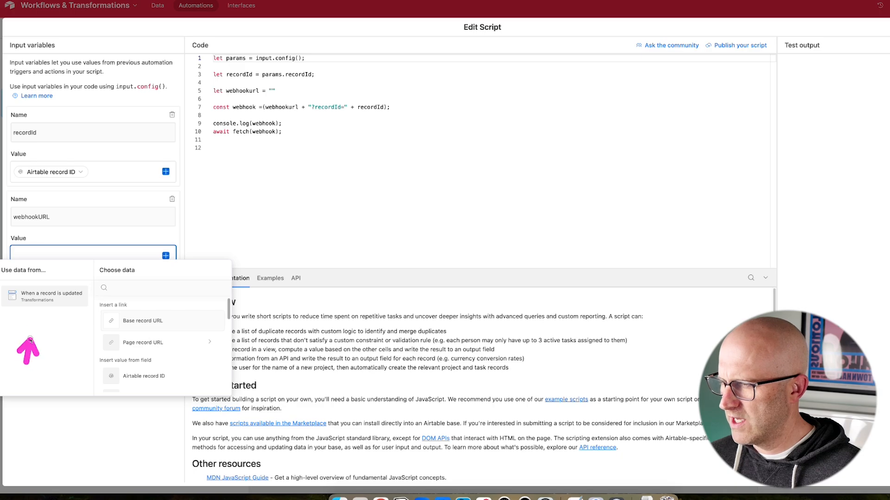
scroll(153, 343, down, 2)
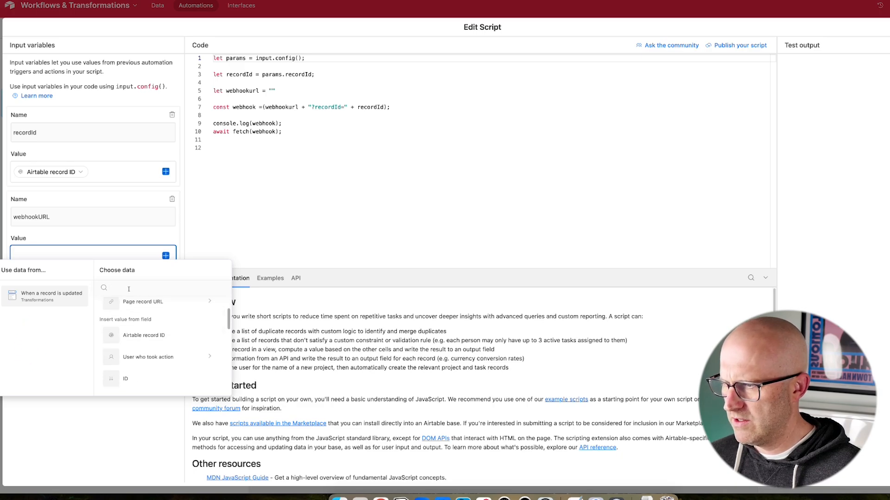
text(web)
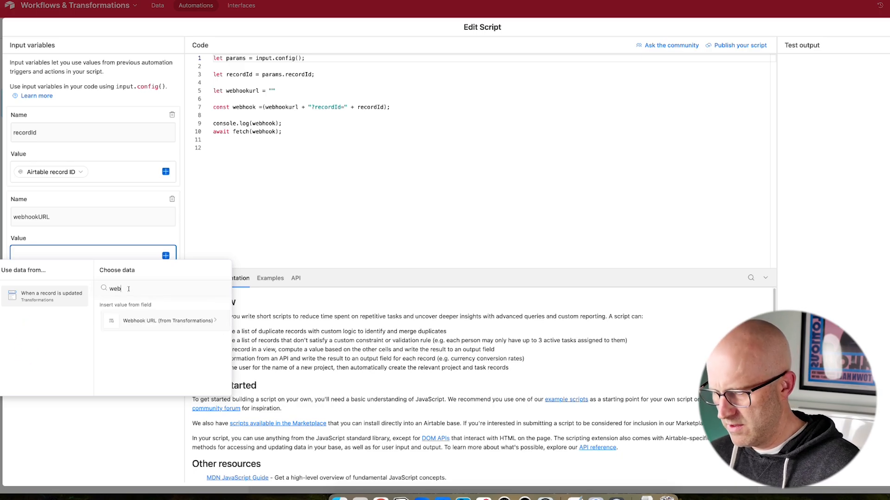
click(128, 317)
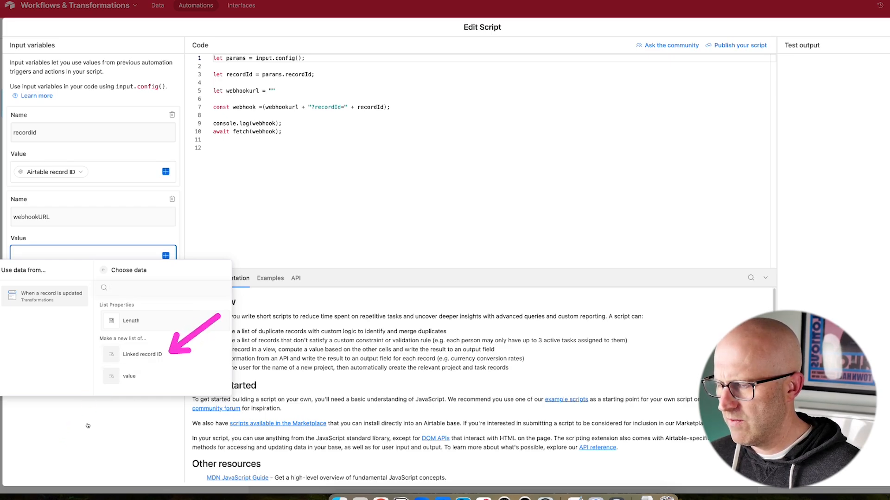
click(129, 376)
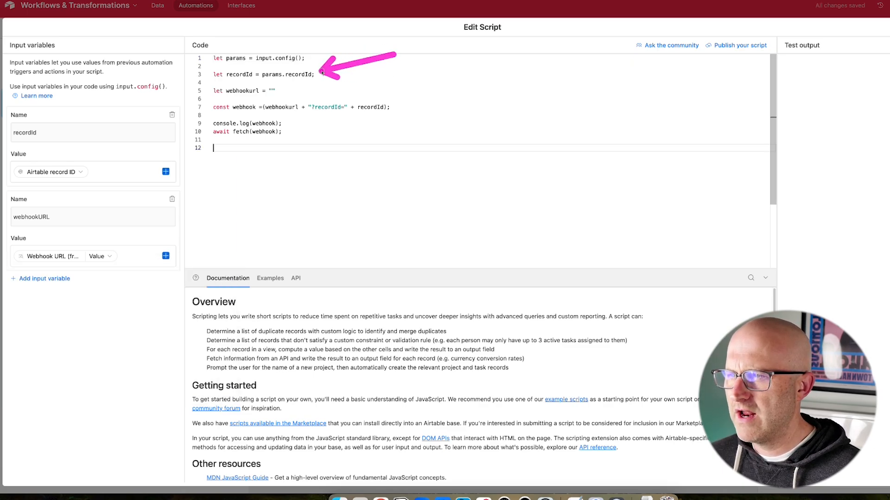
Step: Replace the empty string assigned to webhookurl in line 5 of the script with params.webhookURL;
click(329, 91)
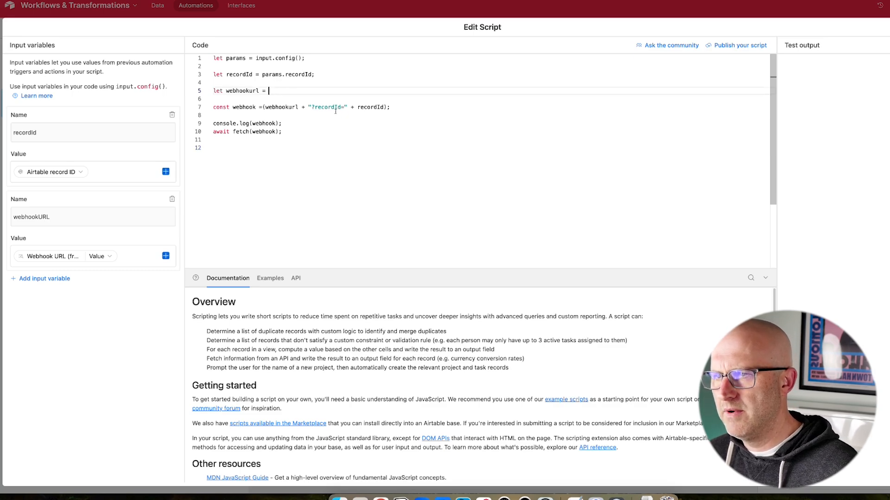
text(params.)
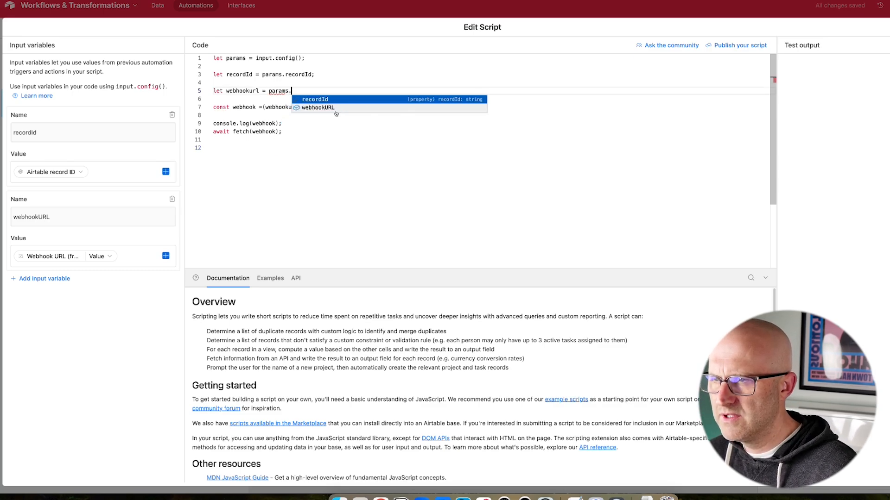
click(335, 108)
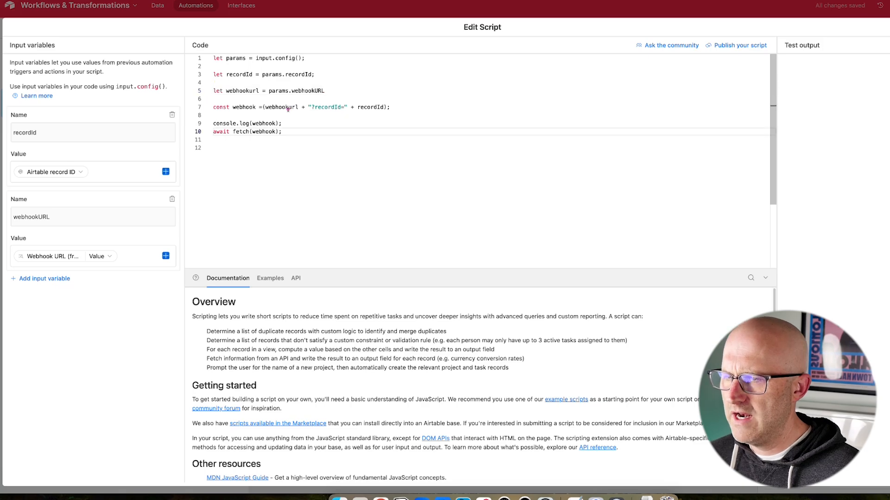
drag(383, 69, 341, 89)
click(331, 92)
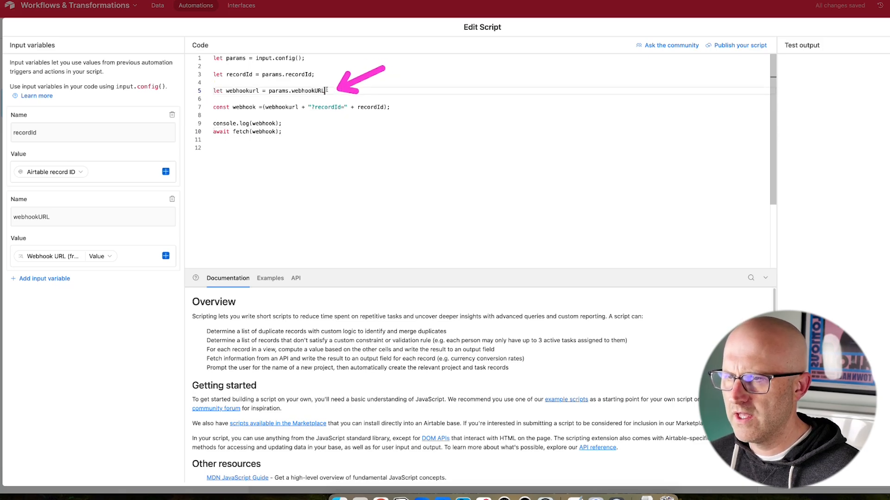
text(;)
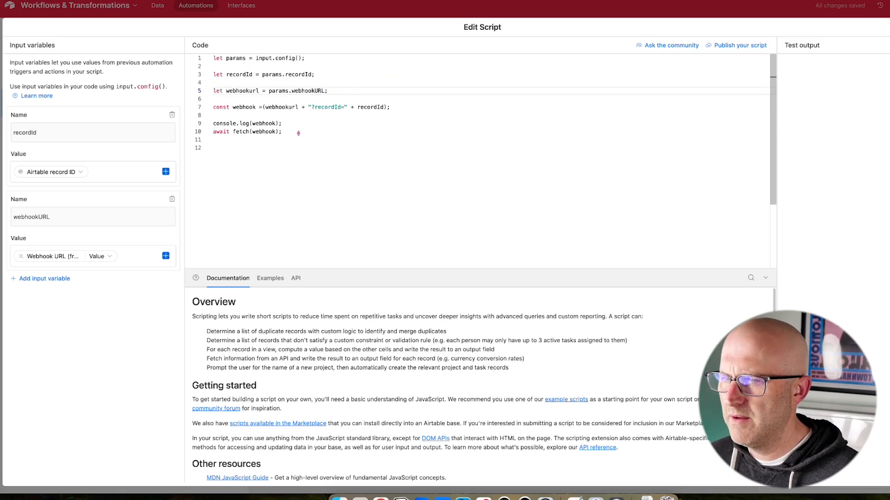
mouse_move(333, 65)
mouse_down()
mouse_move(321, 75)
mouse_move(335, 99)
mouse_move(323, 100)
mouse_move(339, 99)
mouse_move(295, 129)
mouse_up()
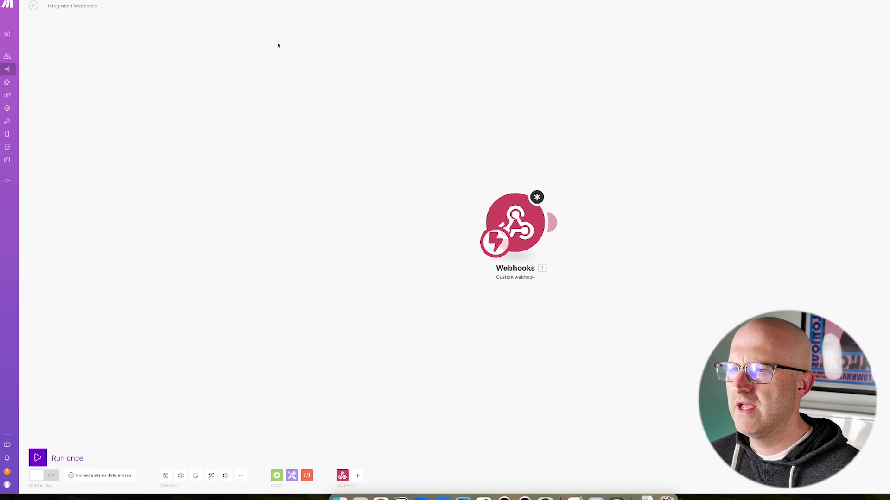
Step: Test the record-updated trigger and the script using the existing RAW FOOTAGE YouTube.mp4 record
drag(353, 163, 461, 201)
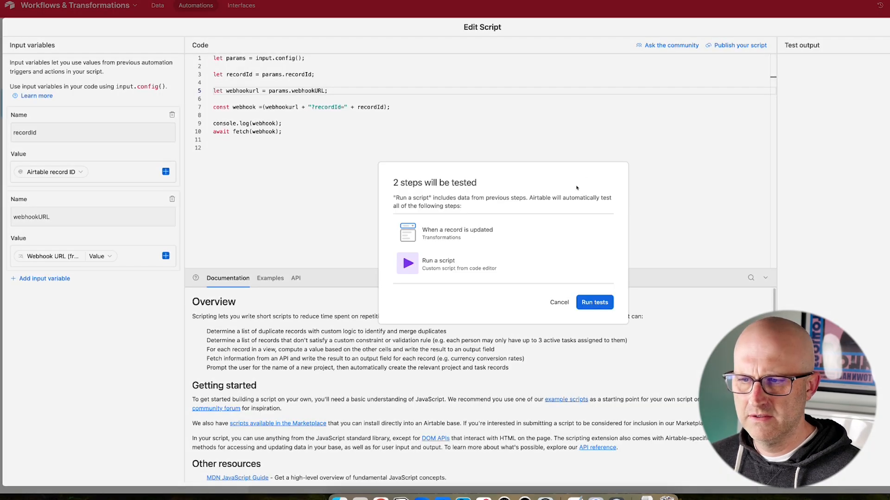
click(595, 302)
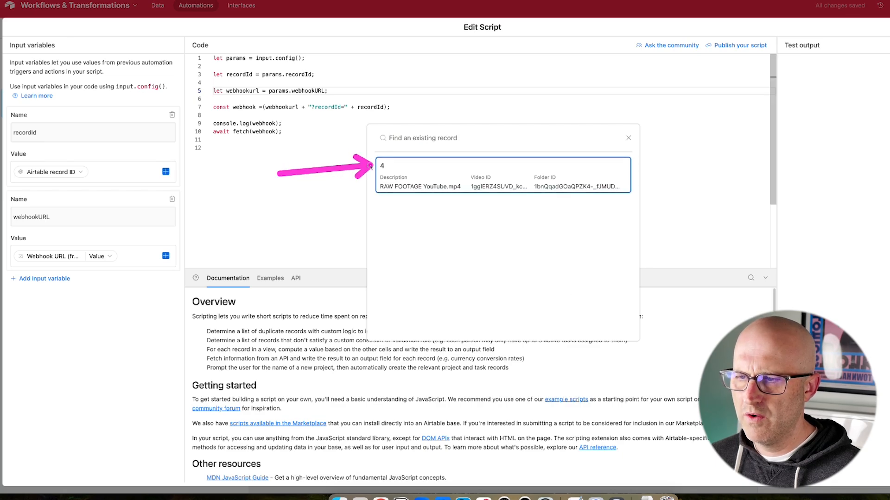
click(467, 178)
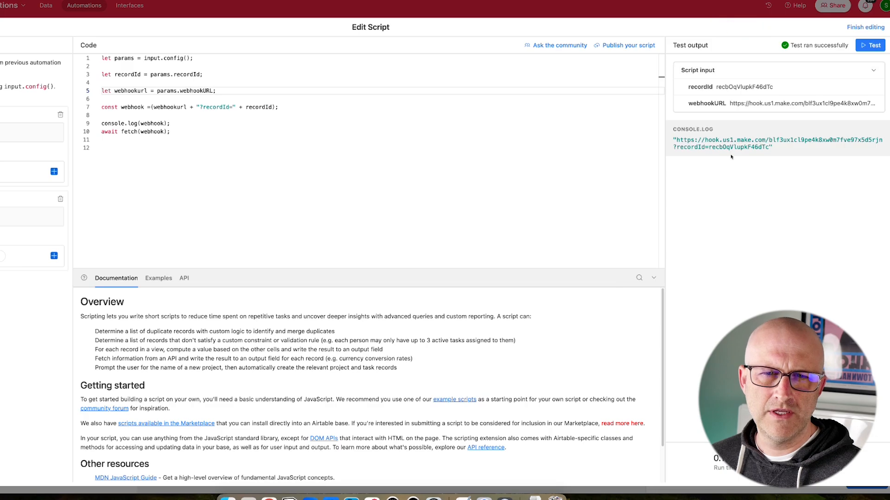
Step: Compare the URL in the script's console log with the address of the custom webhook module in Make
mouse_move(722, 242)
mouse_down()
mouse_move(691, 170)
mouse_move(781, 157)
mouse_up()
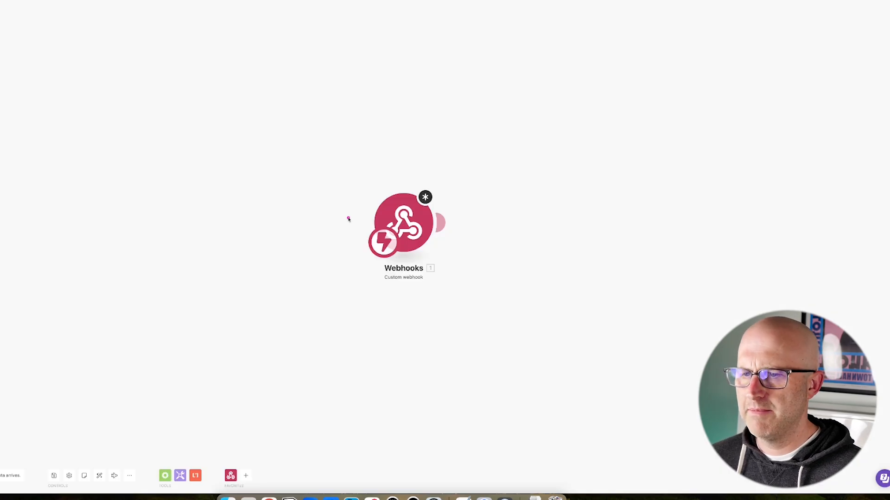
drag(284, 150, 356, 188)
click(403, 223)
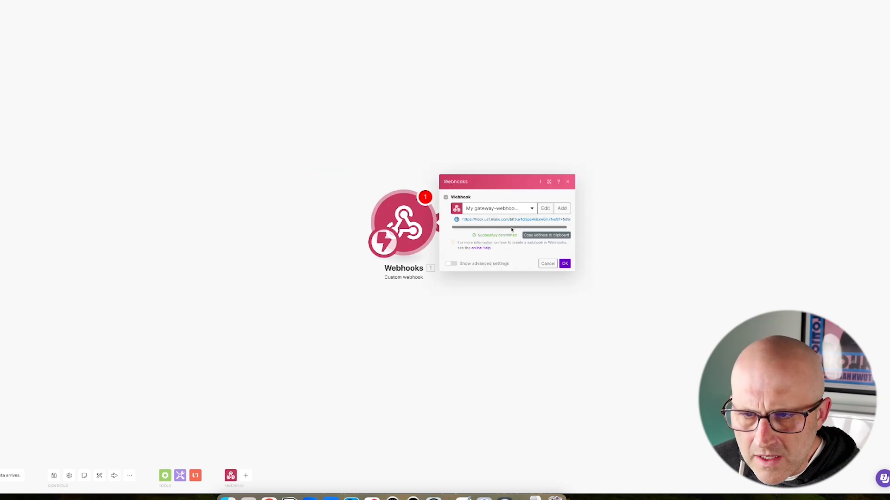
drag(530, 167, 512, 208)
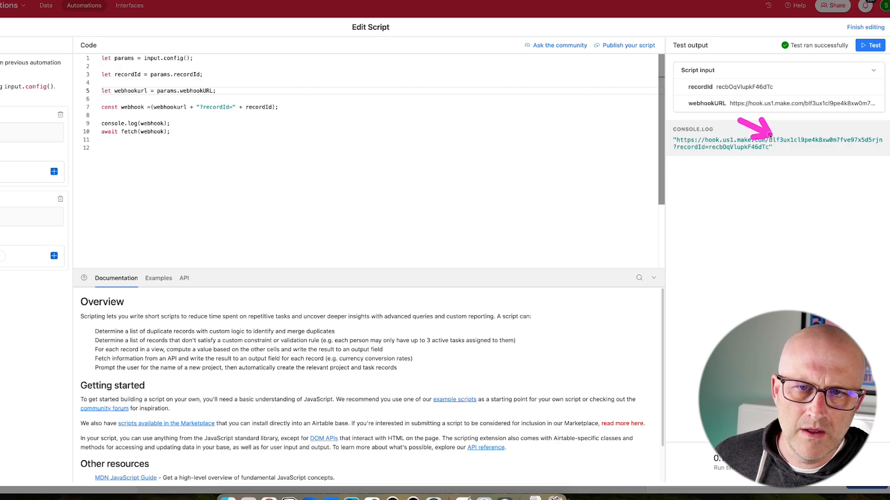
drag(710, 218, 737, 163)
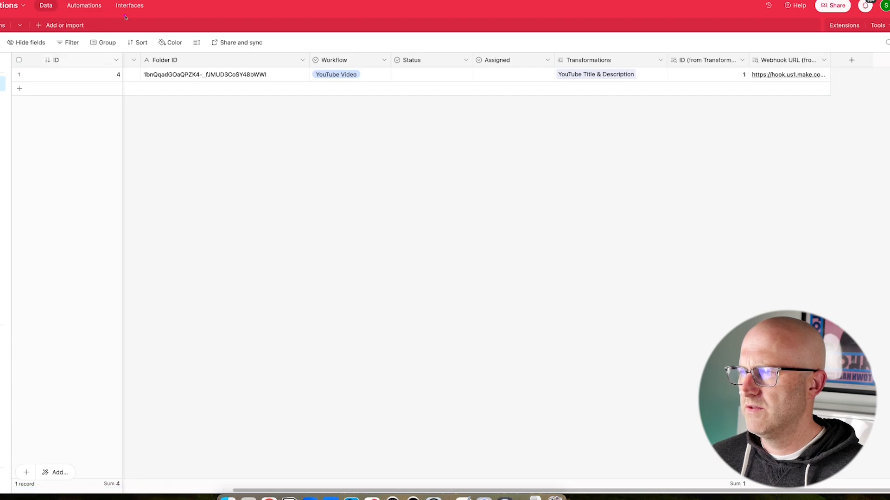
Step: Run the Make scenario once, retest the Airtable script against it, and inspect the bundle received by the webhook
drag(138, 19, 104, 58)
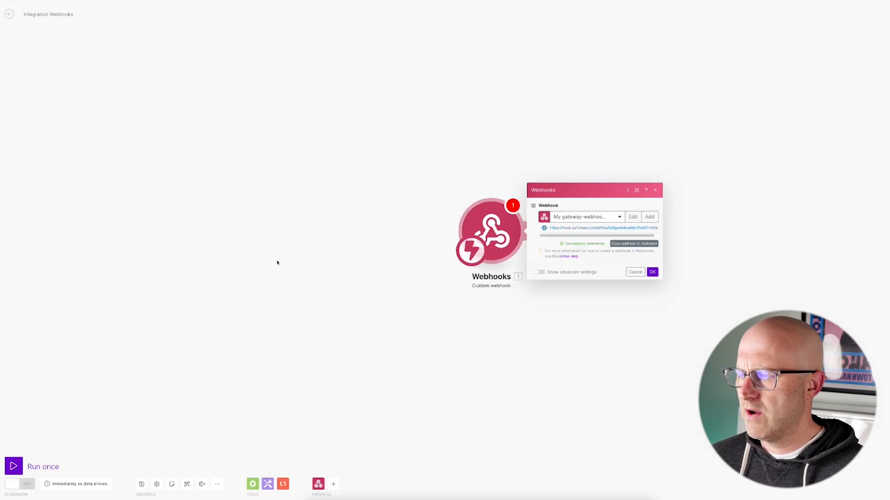
click(436, 268)
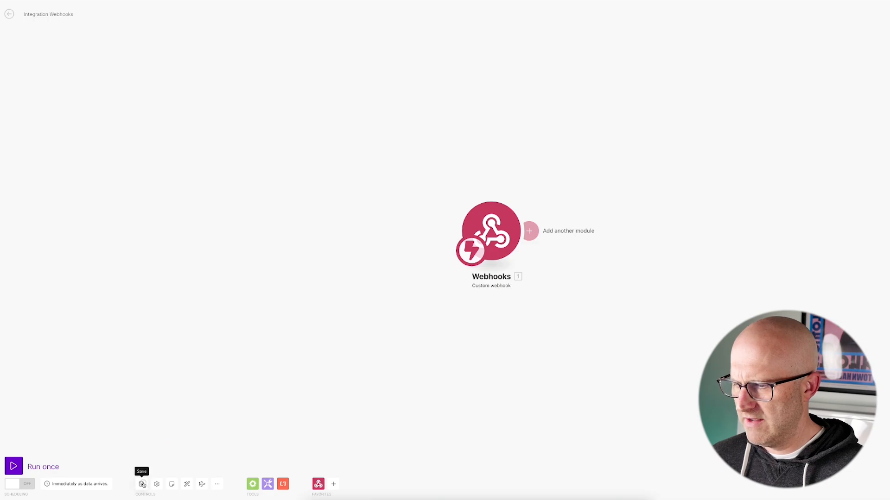
click(52, 468)
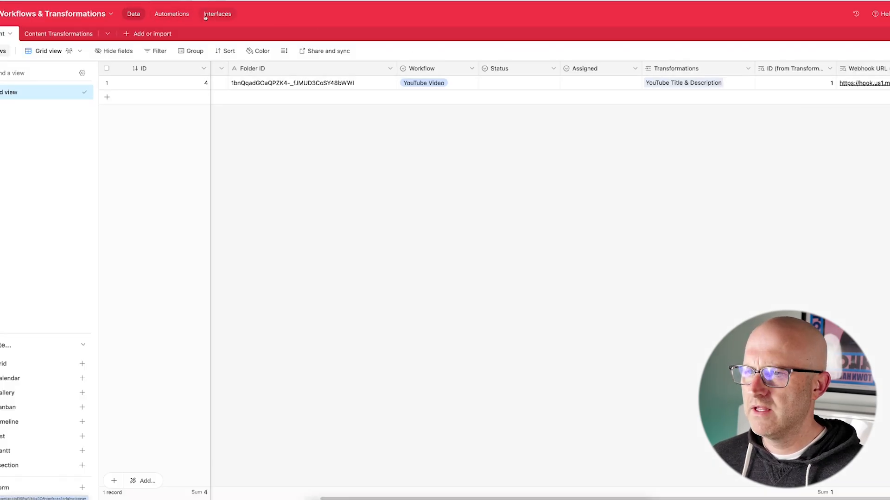
click(172, 14)
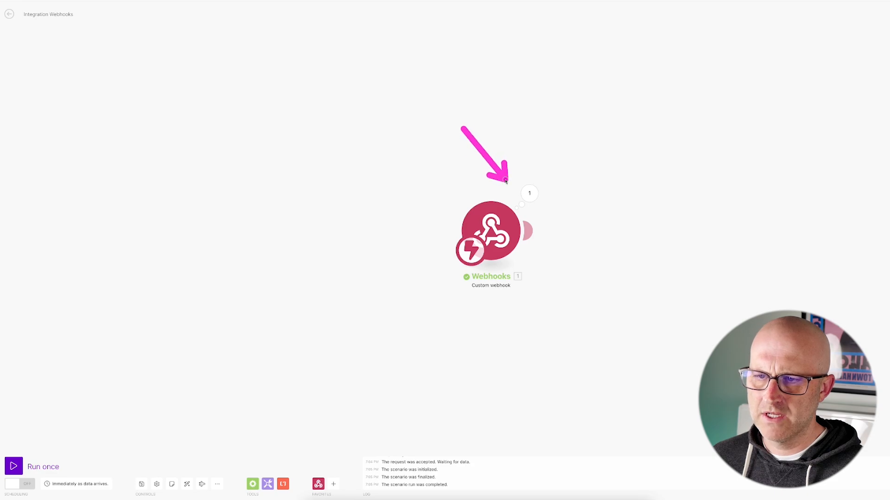
click(529, 193)
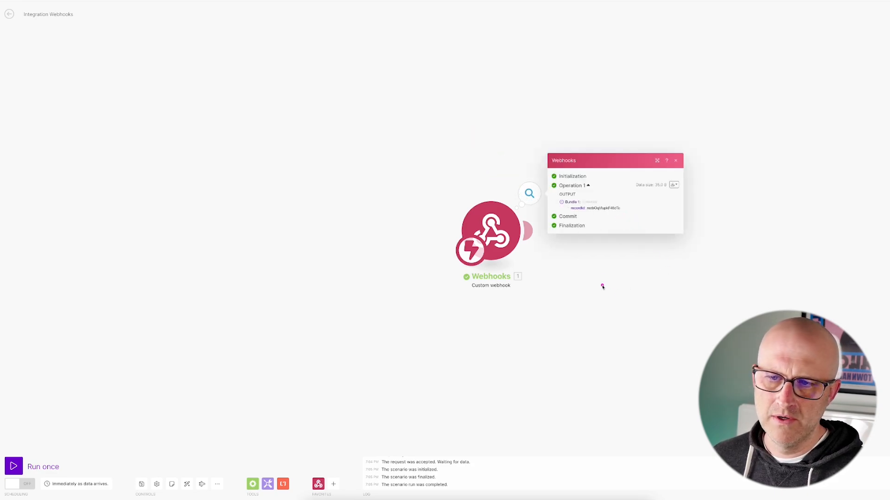
drag(490, 223, 316, 187)
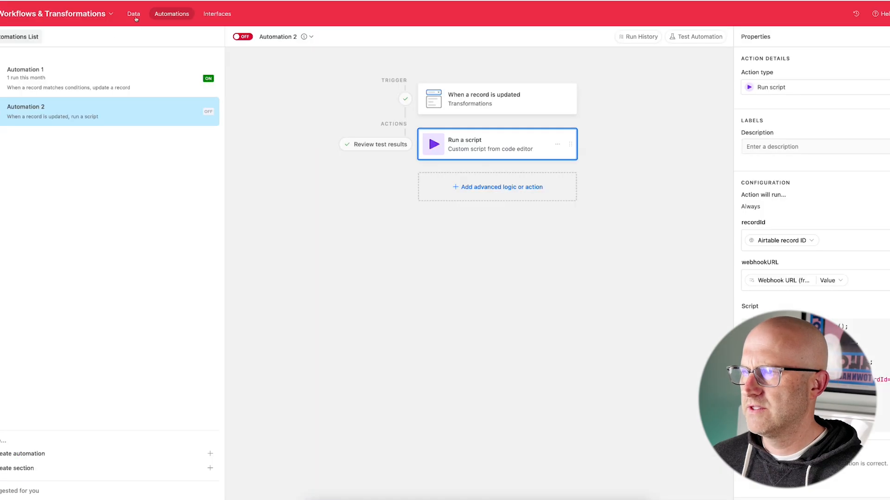
Step: Return to Airtable's content table and create a long text field named YouTube Description after the Webhook URL field
click(135, 14)
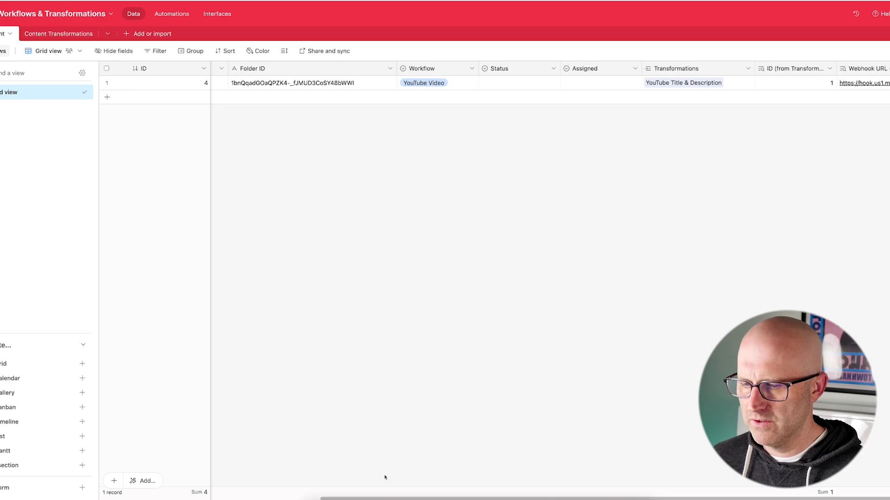
scroll(384, 477, left, 5)
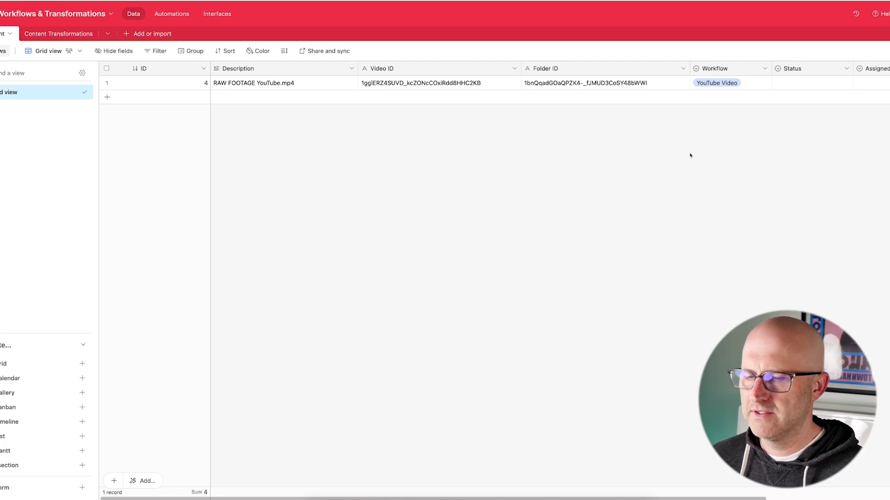
scroll(685, 478, right, 3)
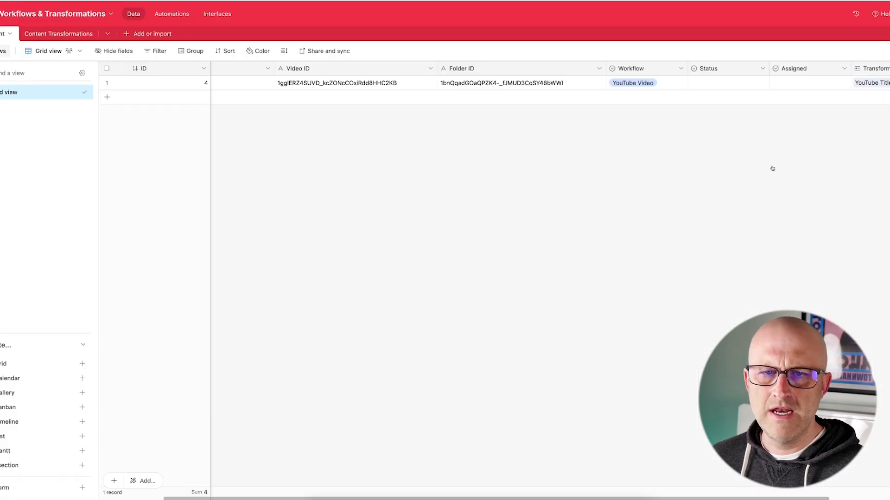
drag(646, 498, 797, 499)
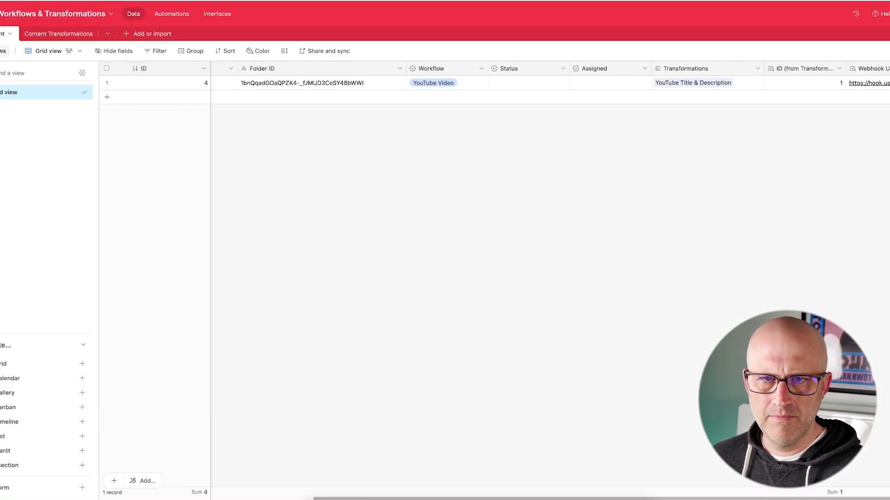
click(865, 69)
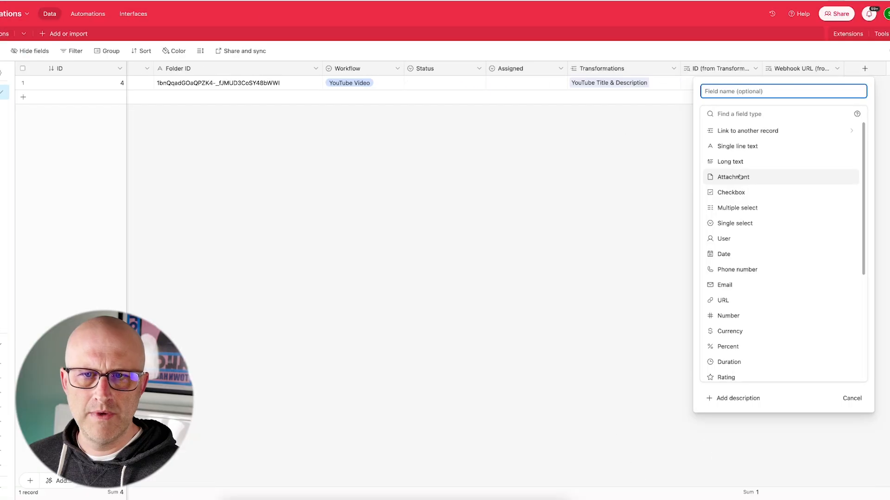
click(732, 161)
click(730, 91)
text(Desc)
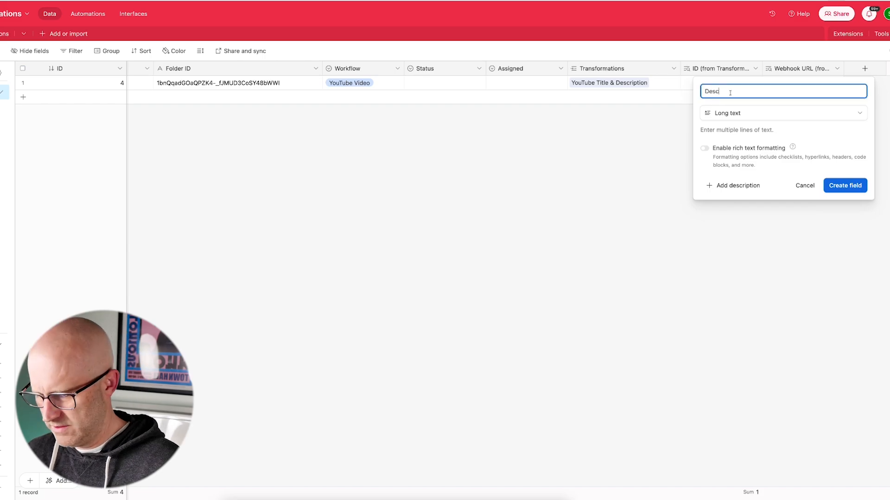
text(ription)
drag(750, 92, 689, 91)
text(YouTube)
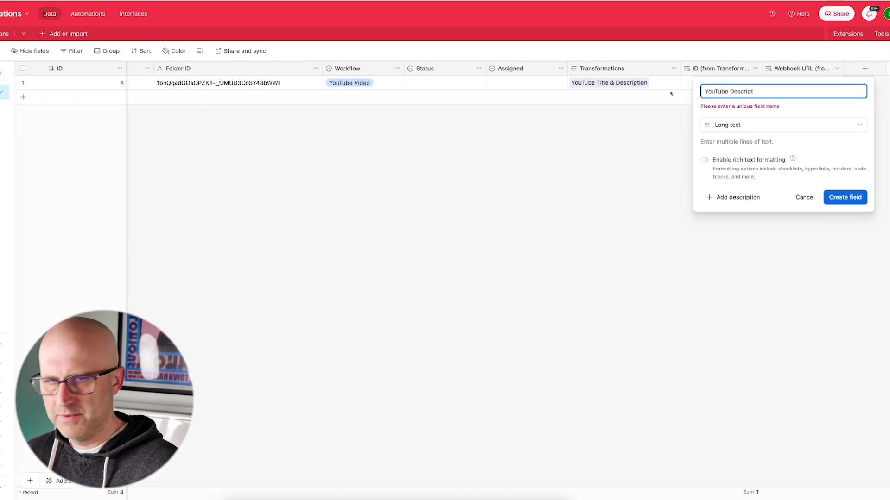
key(Return)
Step: Create a long text field named YouTube Title after the YouTube Description field
scroll(711, 498, right, 2)
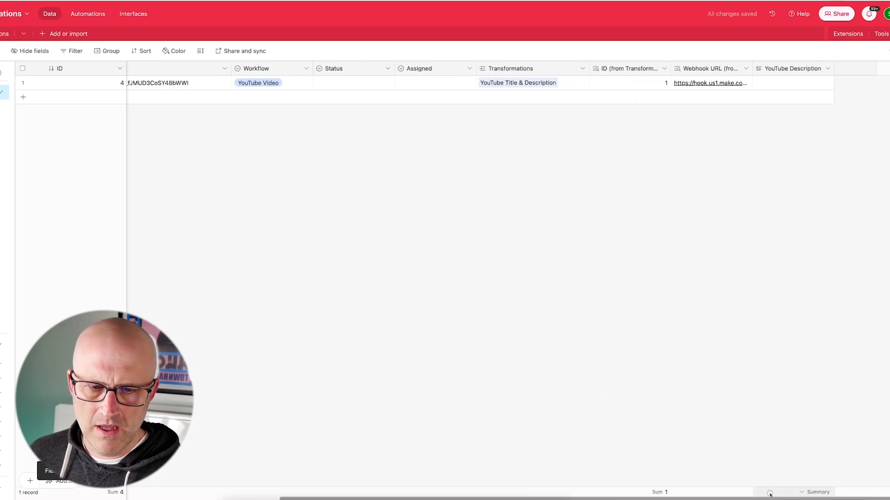
click(855, 69)
click(739, 161)
click(740, 91)
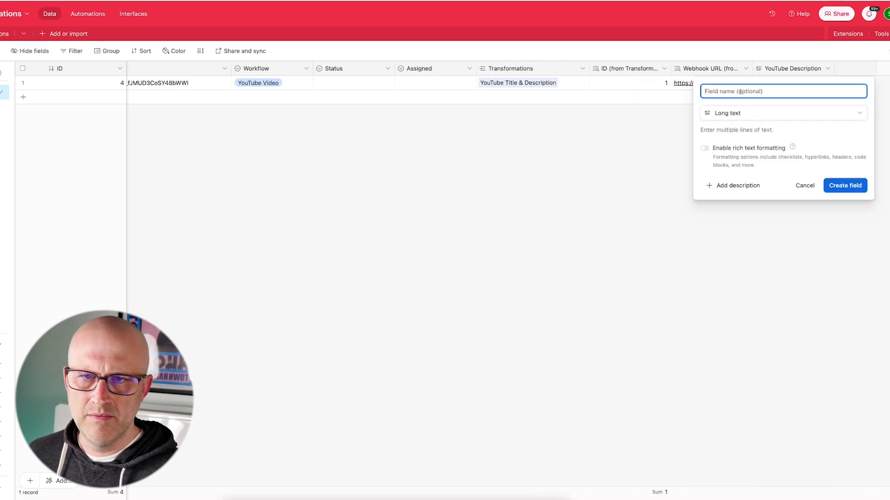
text(YouTube Title)
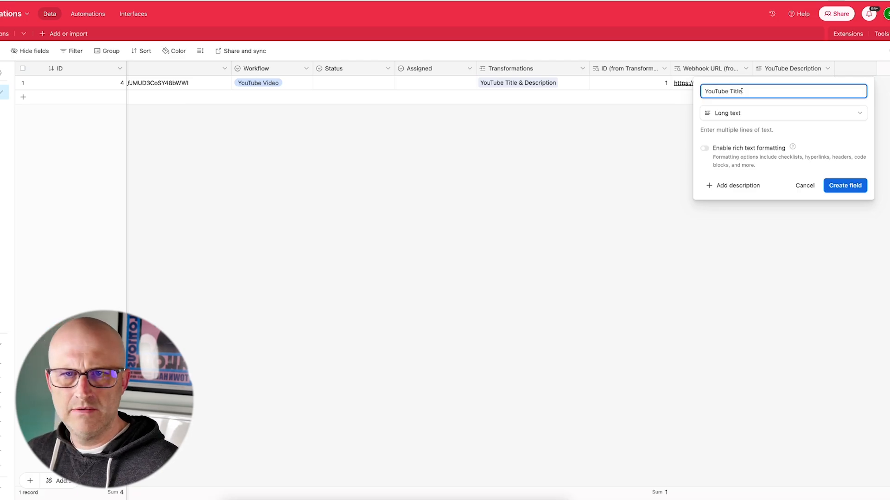
key(Return)
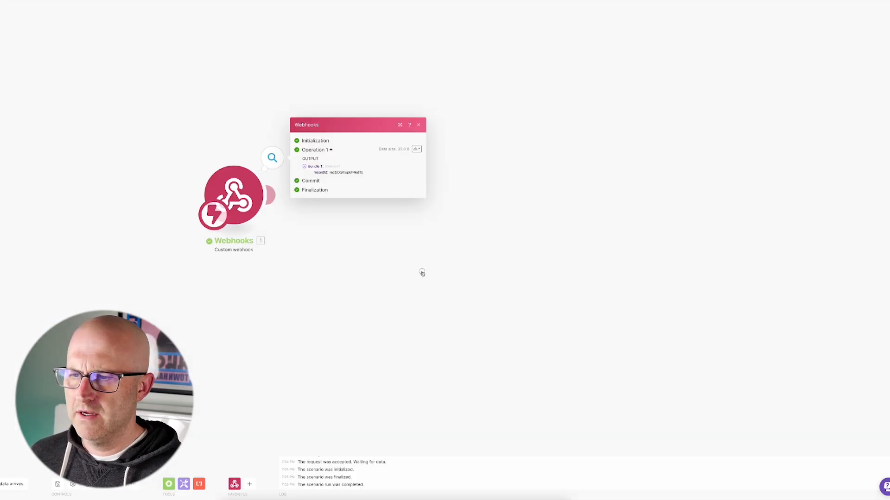
Step: Switch to the Make scenario and add an Airtable Get a Record module after the custom webhook
click(269, 195)
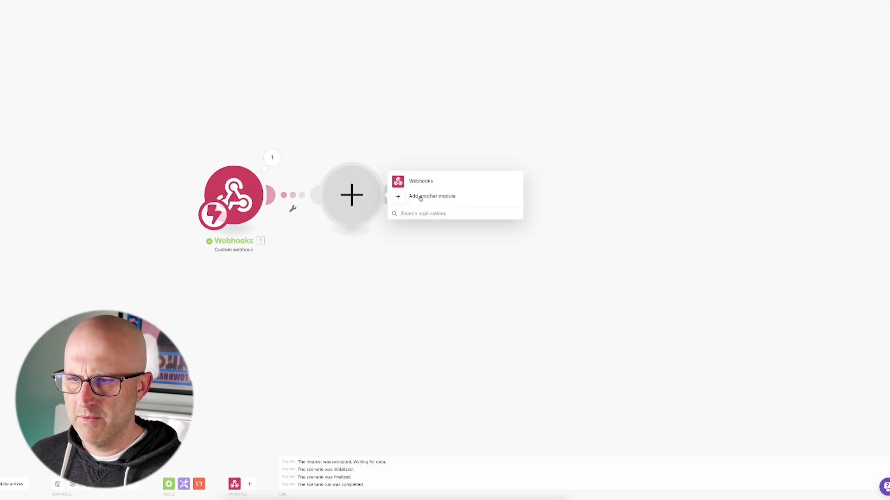
click(425, 199)
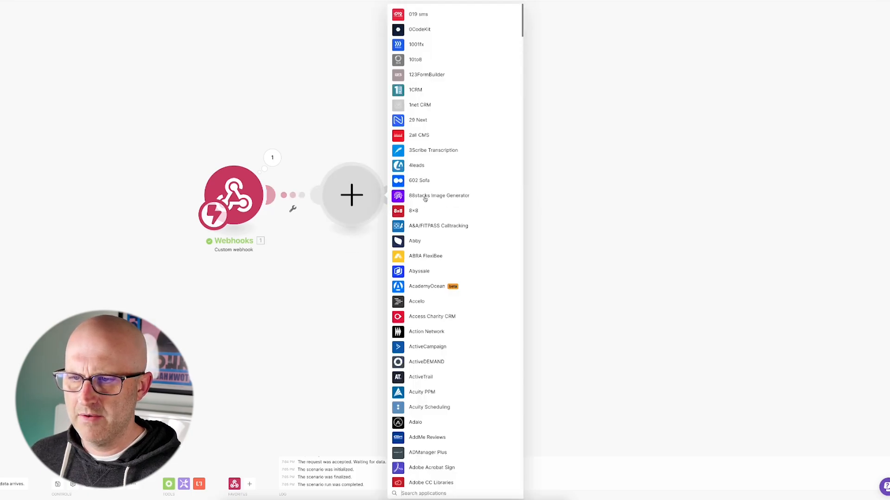
click(433, 176)
click(431, 167)
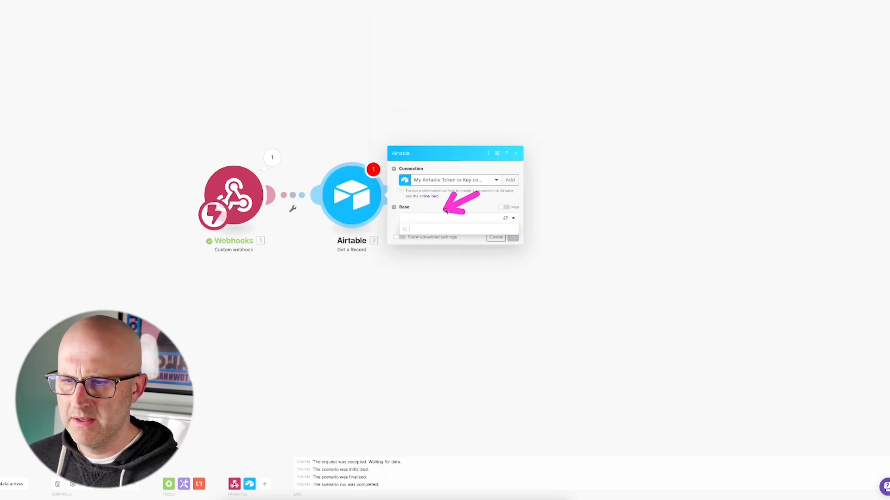
Step: Set the Get a Record module's base to Workflows & Transformations and its table to Content
click(452, 219)
text(workflow)
click(438, 241)
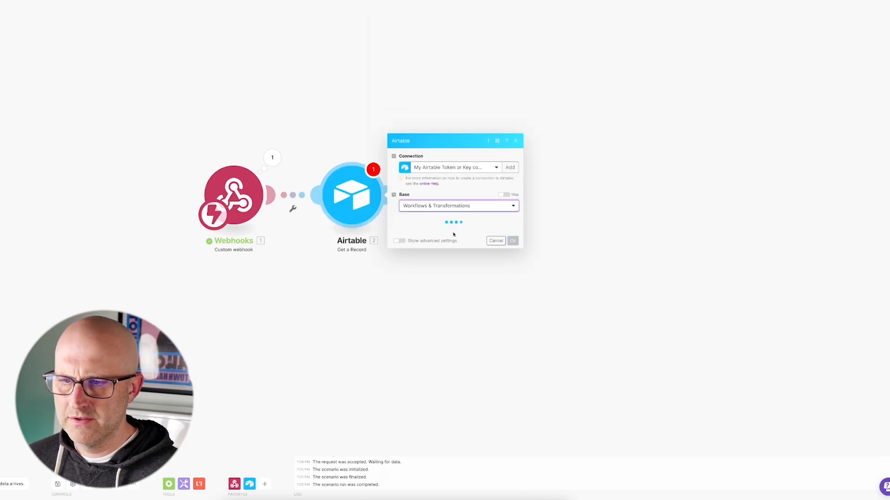
click(425, 234)
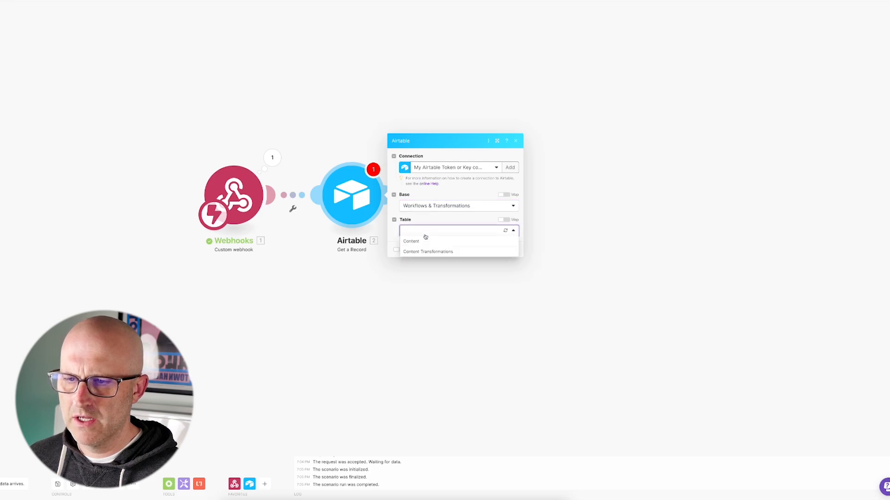
click(422, 237)
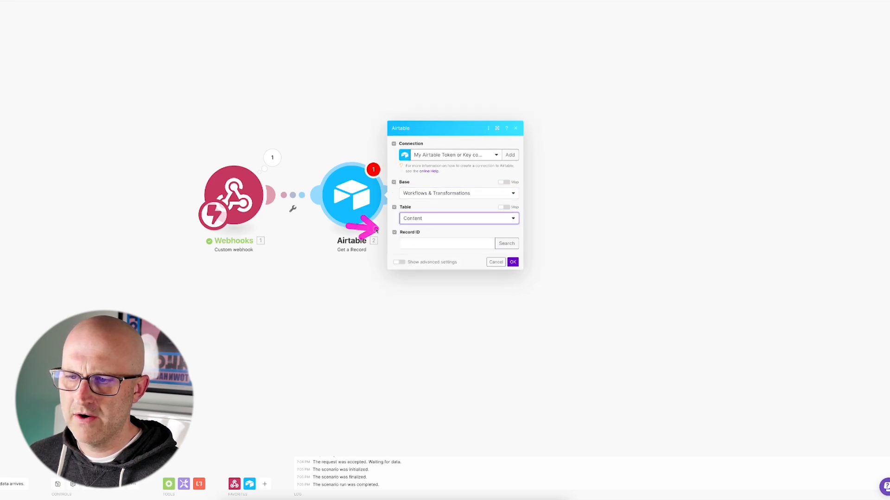
Step: Check the recordId parameter in the Airtable automation script, and map the webhook's recordId as the Record ID in Make's Get a Record module
drag(319, 118, 288, 147)
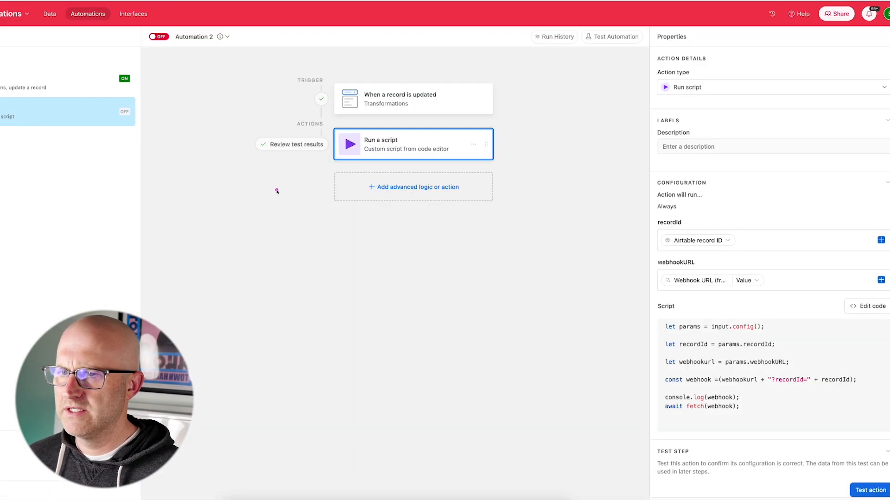
drag(239, 100, 327, 129)
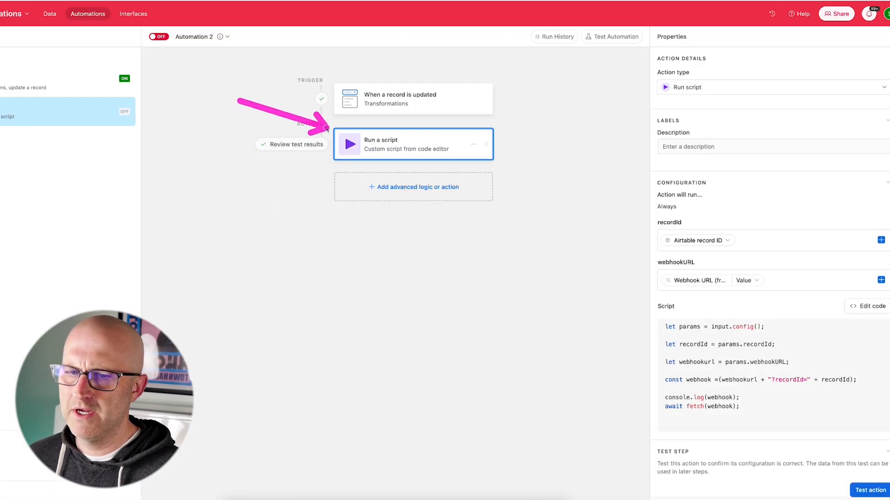
drag(852, 347, 803, 372)
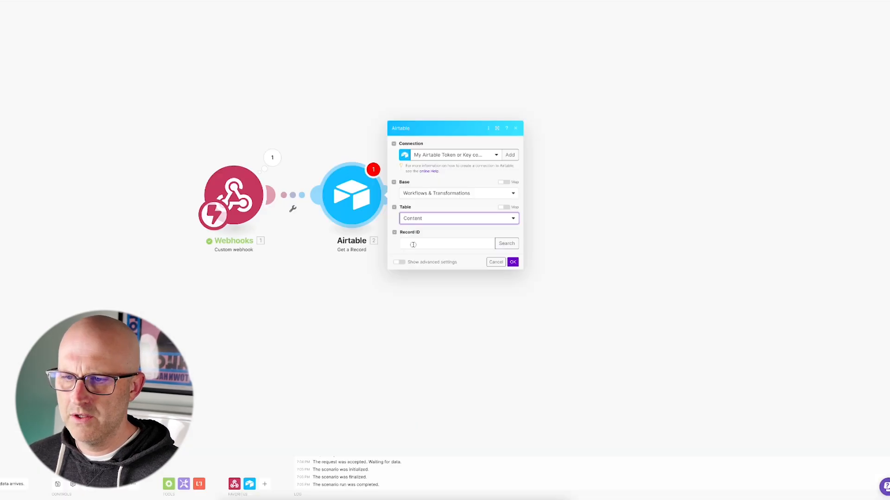
click(471, 248)
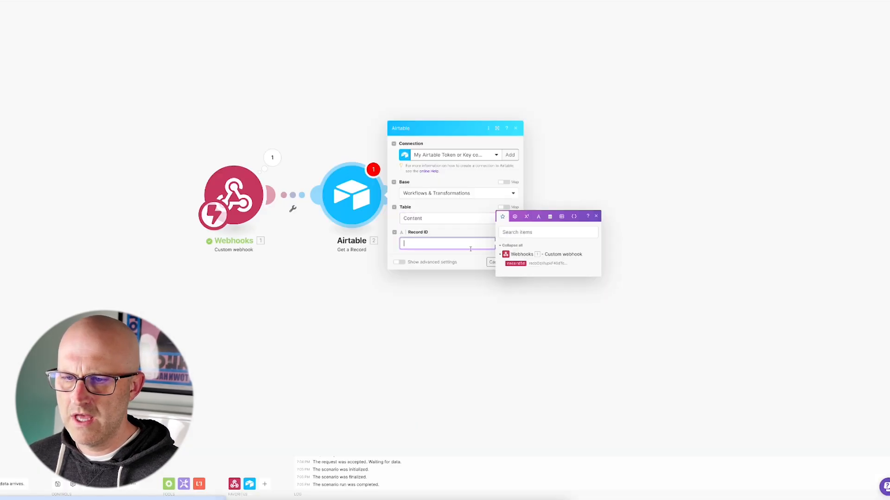
drag(455, 295, 491, 267)
click(515, 264)
Step: Review the content table's fields in Airtable and the transcription, description and title chain in the draw.io YouTube Transformation diagram
mouse_move(450, 68)
mouse_down()
mouse_move(414, 137)
mouse_move(503, 159)
mouse_move(633, 166)
mouse_up()
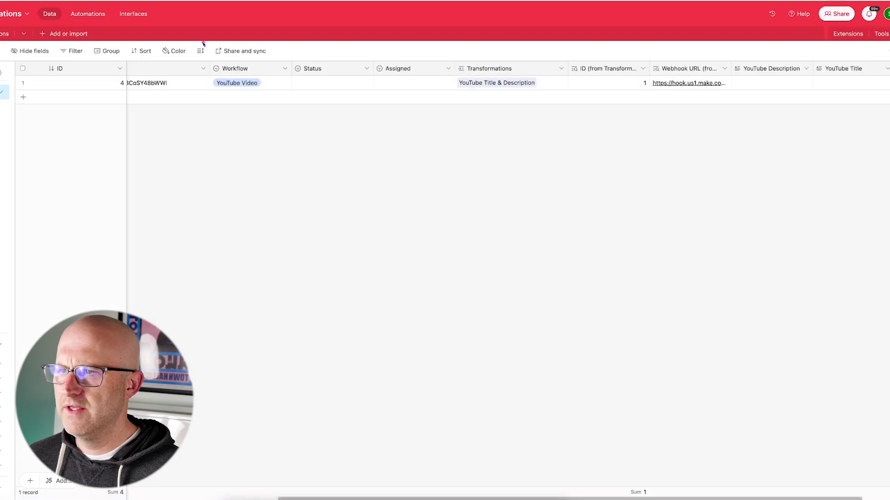
drag(200, 42, 285, 82)
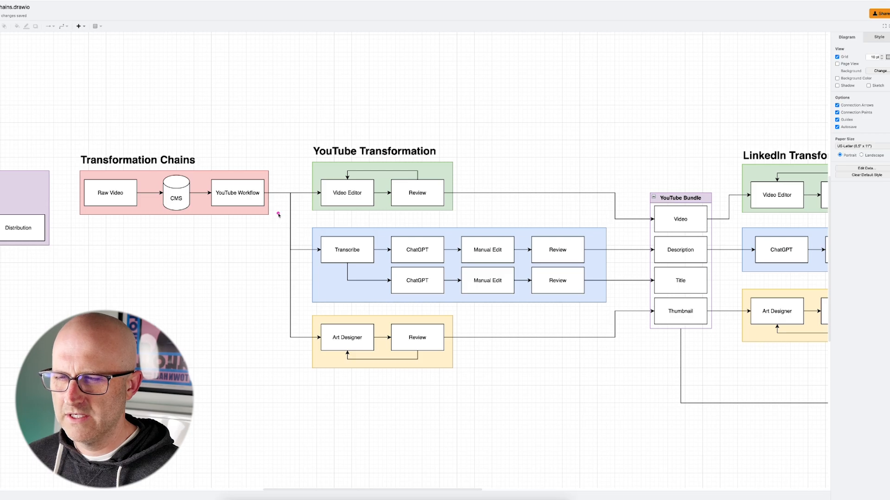
drag(296, 209, 327, 237)
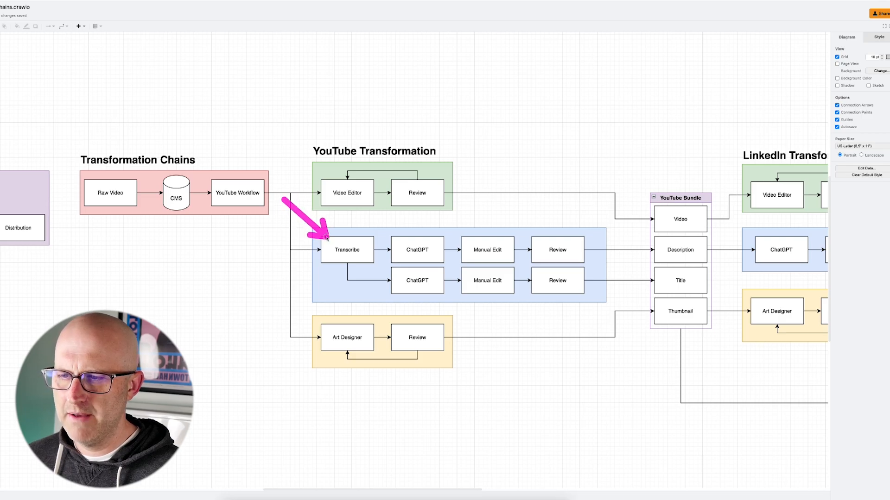
mouse_move(487, 157)
mouse_down()
mouse_move(419, 200)
mouse_move(445, 234)
mouse_move(457, 220)
mouse_move(468, 226)
mouse_move(427, 237)
mouse_move(408, 231)
mouse_move(417, 232)
mouse_move(417, 246)
mouse_move(393, 250)
mouse_move(581, 240)
mouse_move(405, 260)
mouse_move(661, 278)
mouse_up()
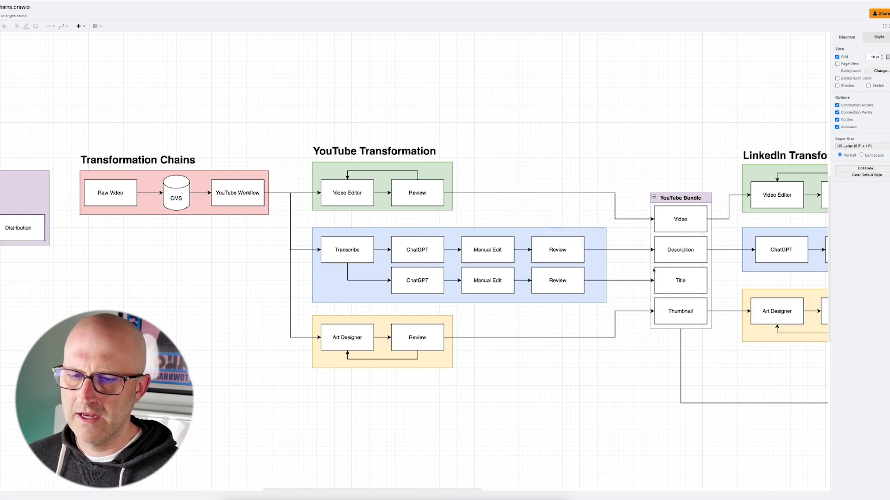
drag(74, 92, 81, 10)
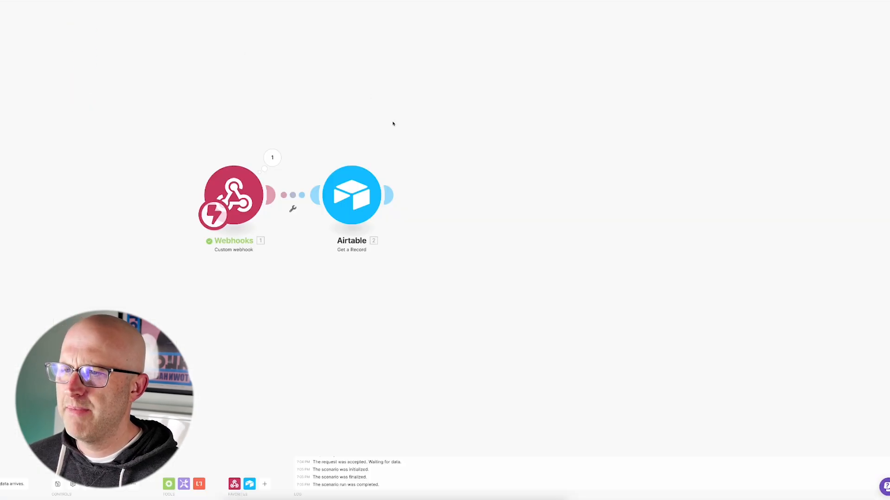
Step: Add an OpenAI Create a Transcription (Whisper) module after the Airtable module in the Make scenario and check its file inputs
scroll(393, 124, right, 3)
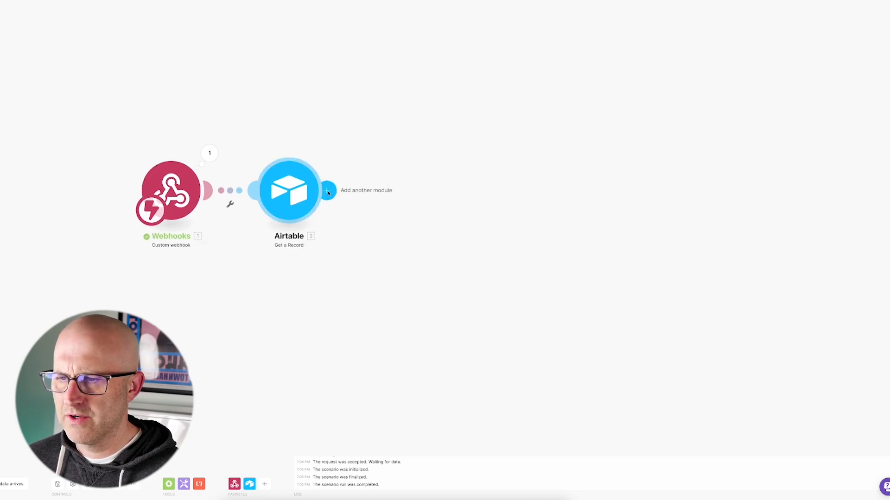
click(328, 191)
text(chatgpt)
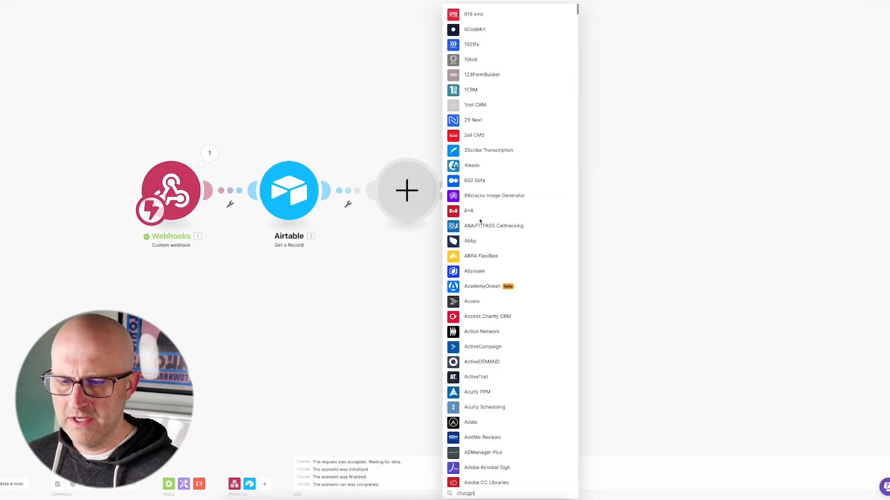
click(498, 177)
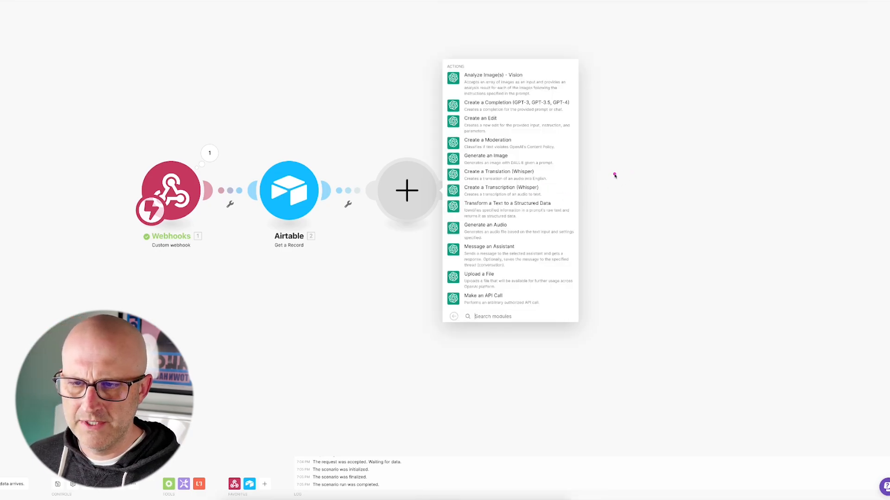
click(508, 194)
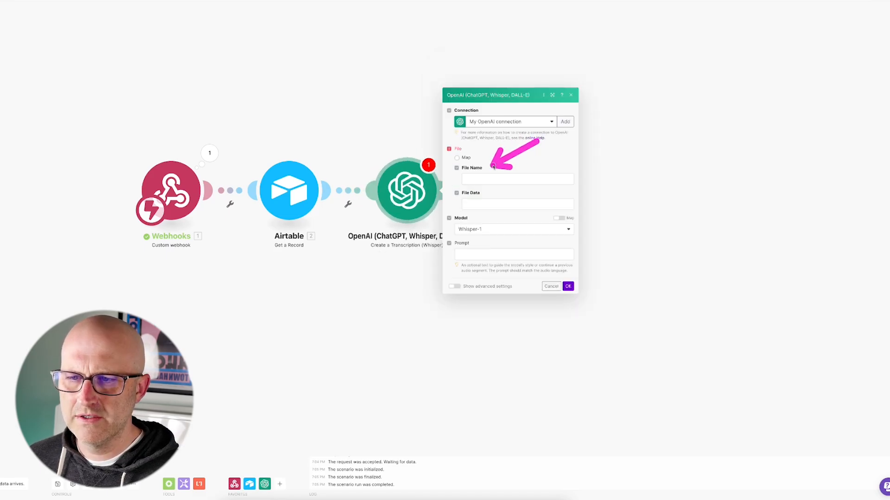
click(459, 161)
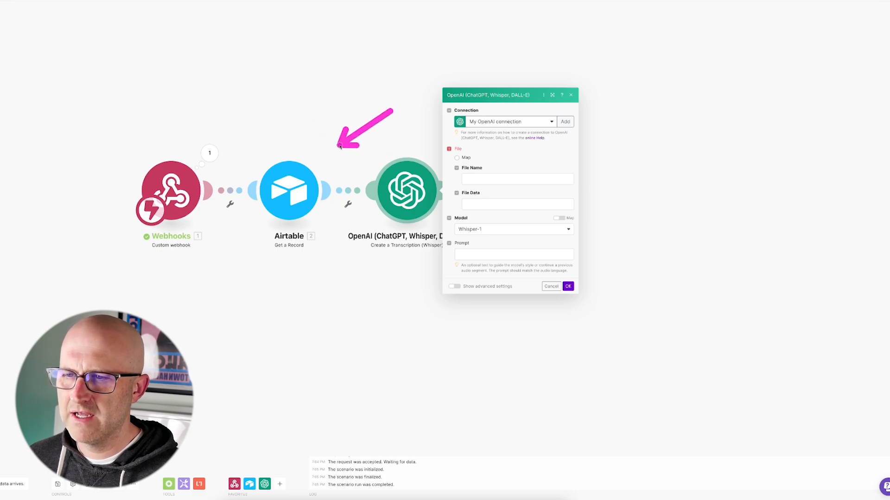
click(393, 149)
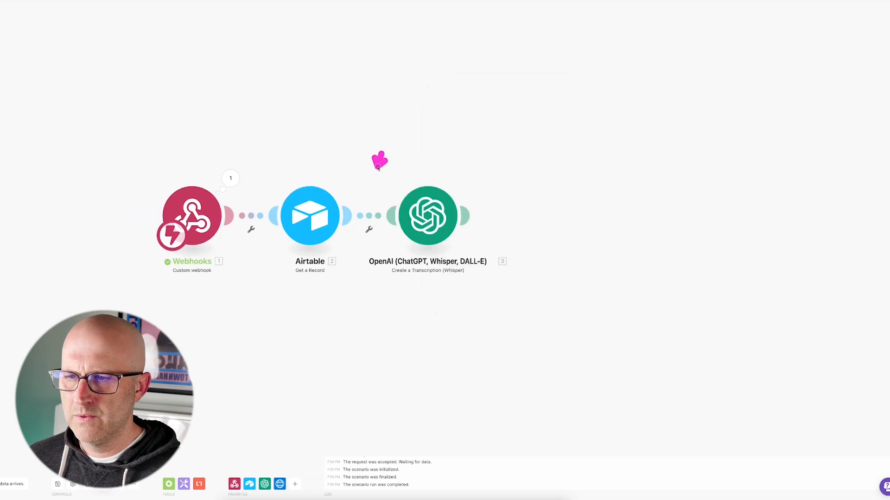
Step: Insert a Google Drive Download a File module between the Airtable and OpenAI modules
right_click(370, 217)
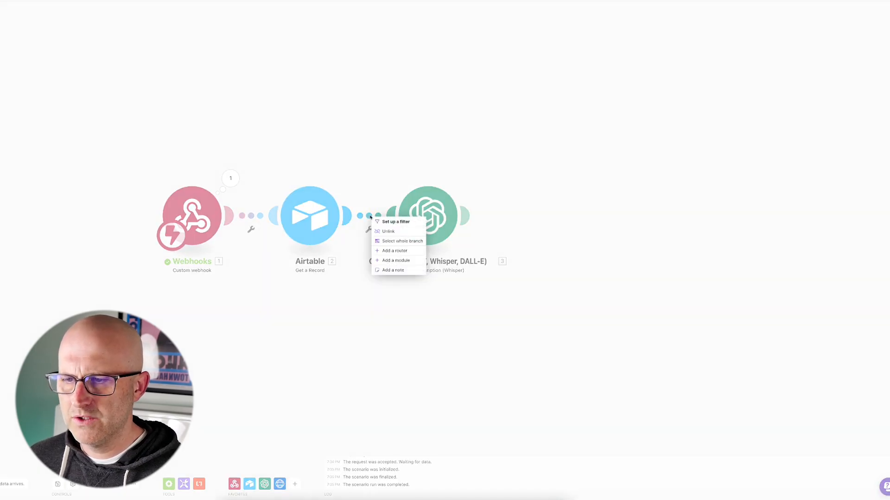
click(395, 260)
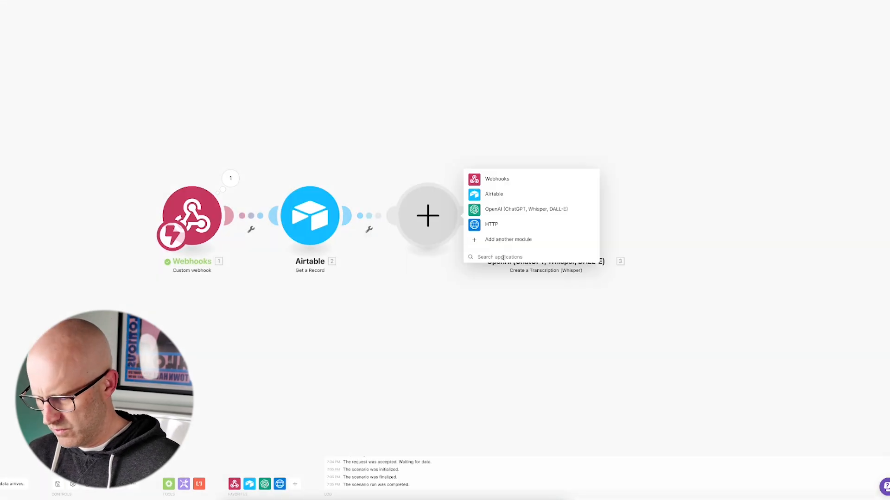
click(503, 258)
text(google)
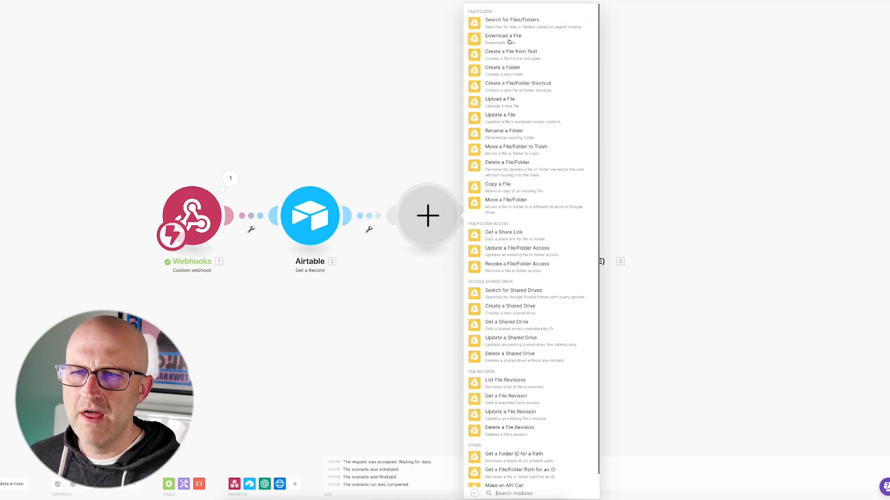
click(508, 41)
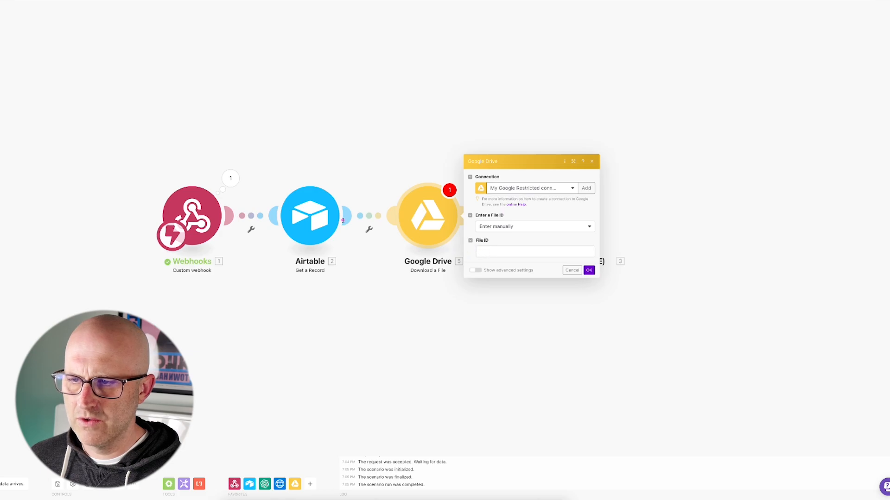
Step: Map the Airtable record's Video ID as the File ID for the Google Drive download
click(533, 252)
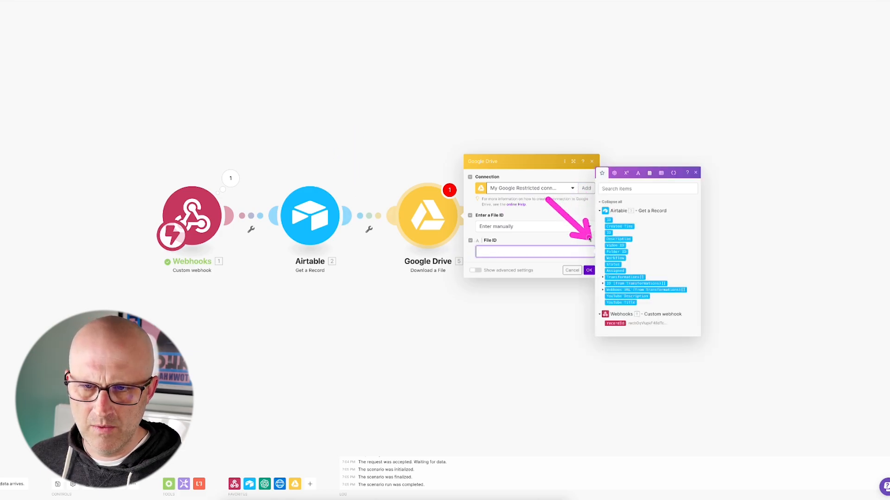
click(615, 245)
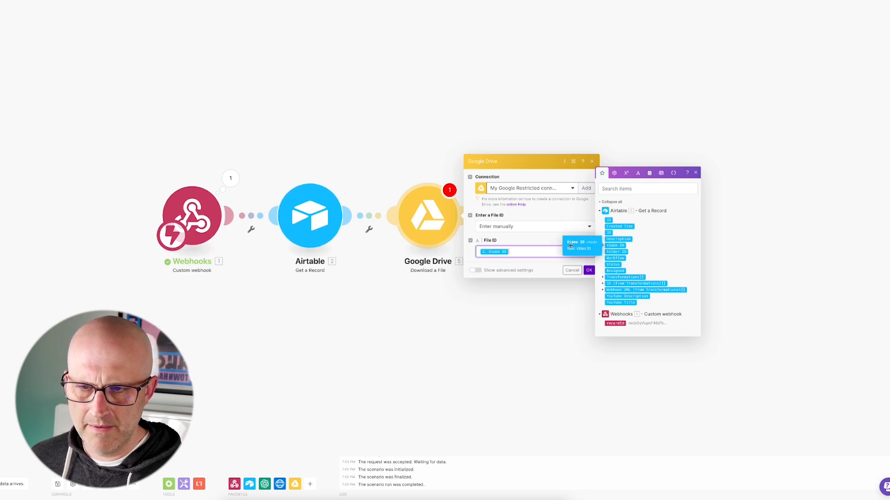
click(589, 270)
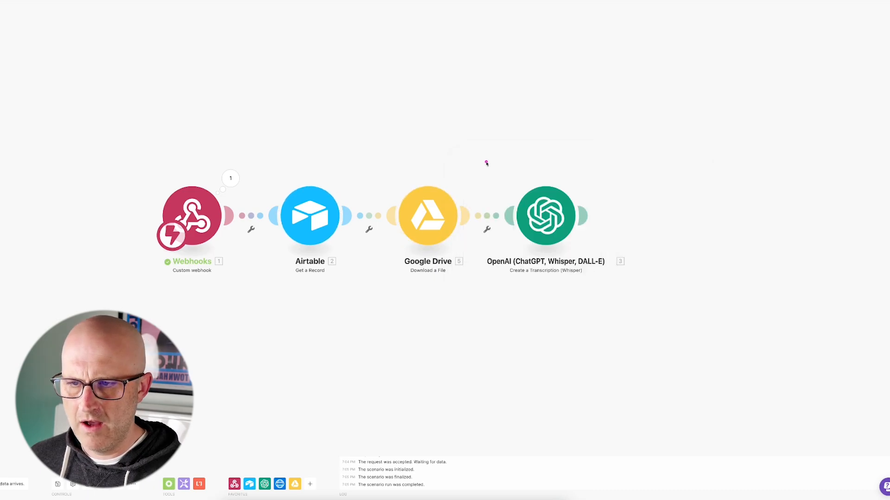
Step: Use the file from Google Drive - Download a File in the OpenAI transcription module, with the Whisper-1 model
click(541, 222)
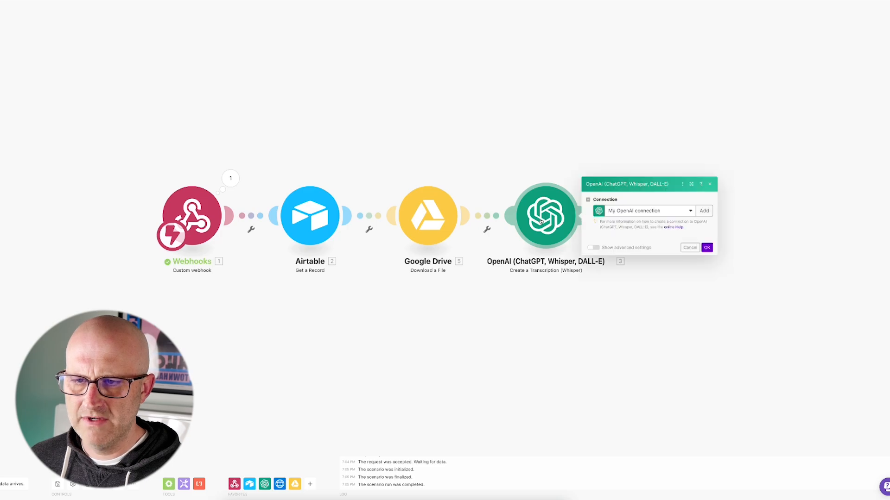
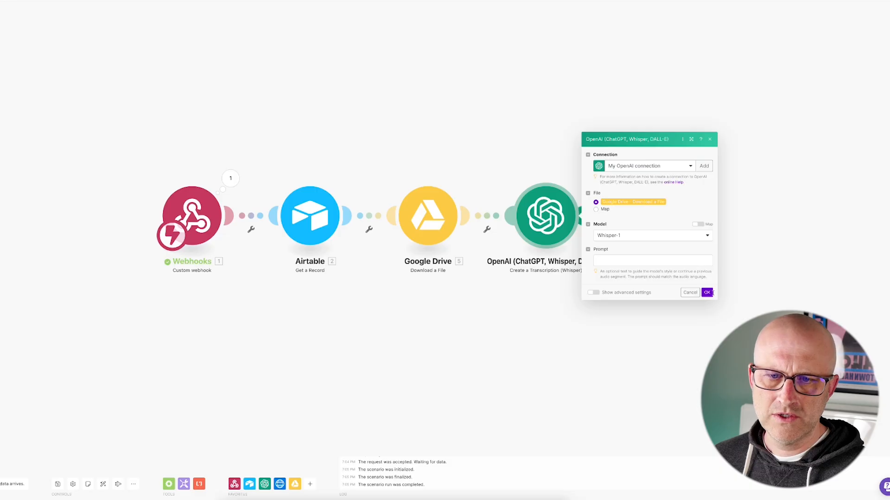
click(707, 292)
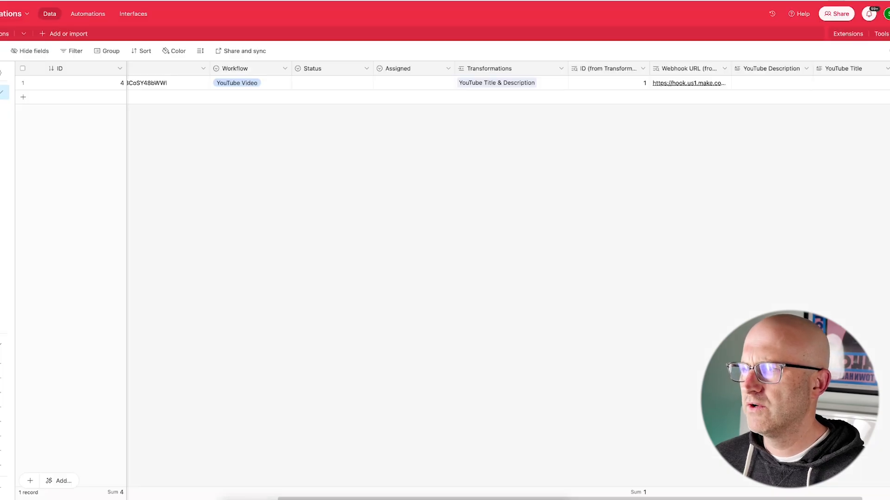
Step: Return to the Airtable automations and examine the error on the OpenAI transcription module in the Make scenario
click(84, 15)
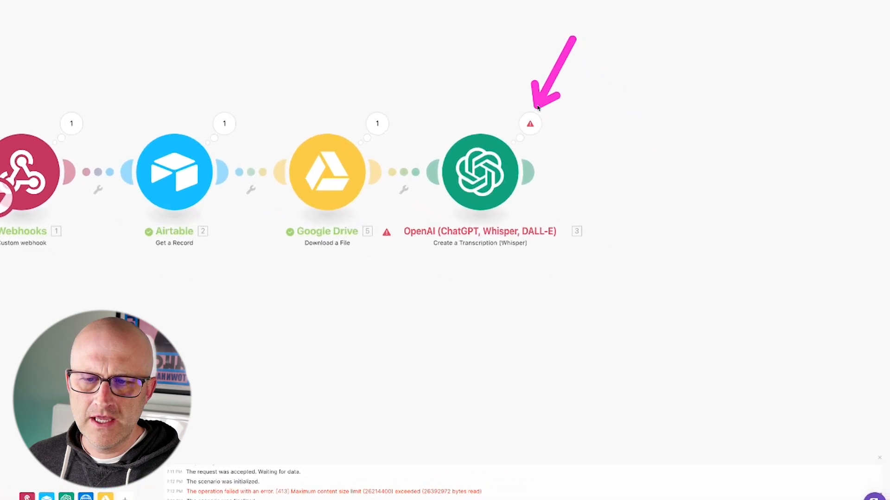
click(529, 123)
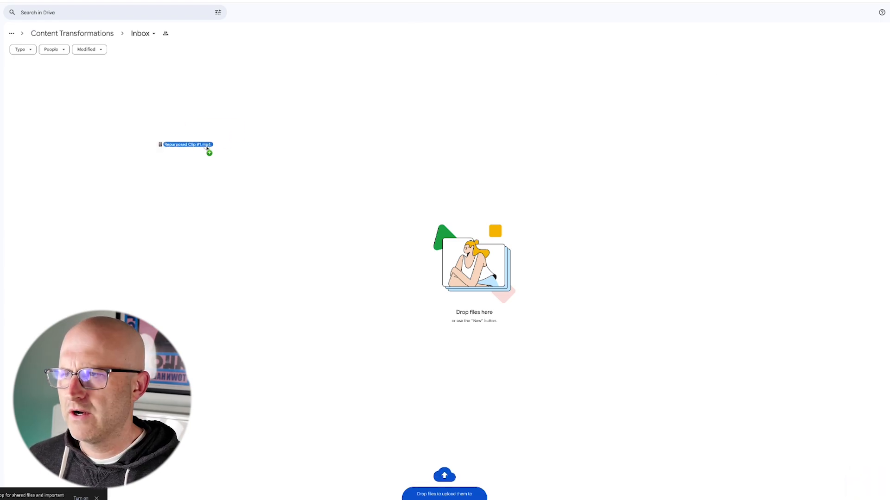
Step: Upload Repurposed Clip #1.mp4 to the Google Drive Inbox folder and set the Workflow of its Airtable record to YouTube Video
drag(209, 149, 179, 174)
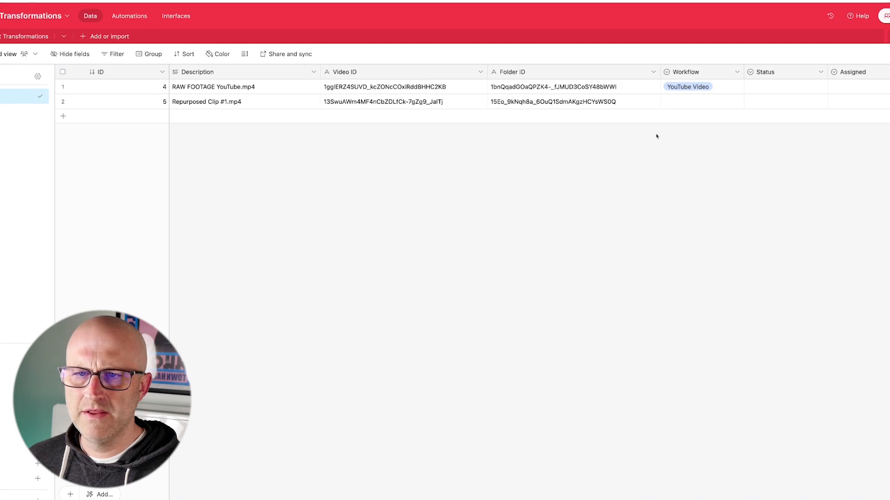
scroll(528, 93, right, 3)
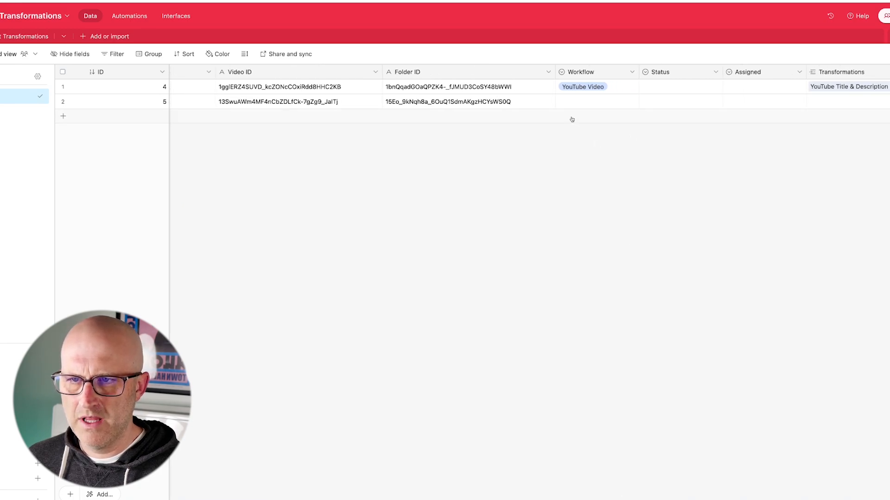
click(566, 101)
click(566, 101)
click(582, 148)
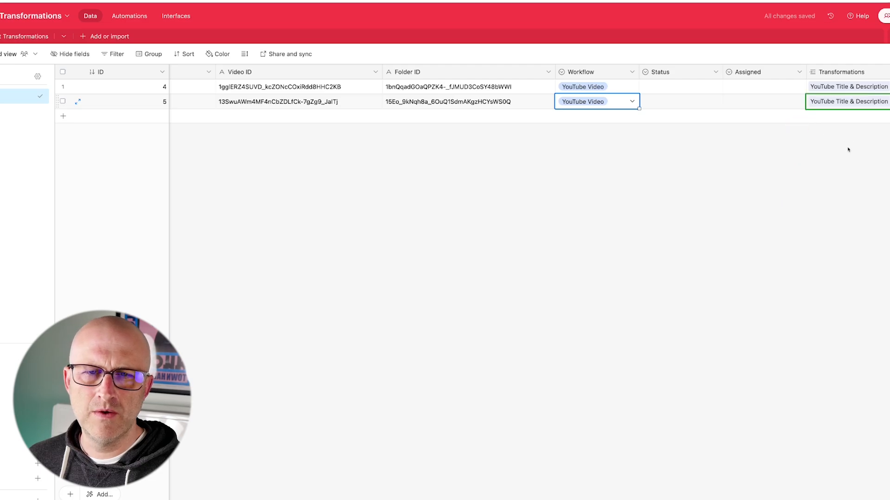
Step: Choose the Repurposed Clip #1.mp4 record as the test record for the record-updated trigger of Automation 2
click(129, 16)
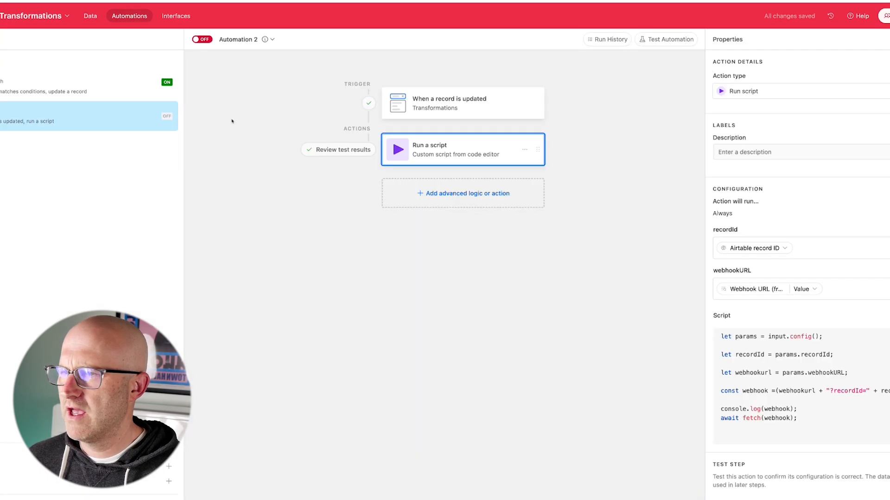
click(446, 97)
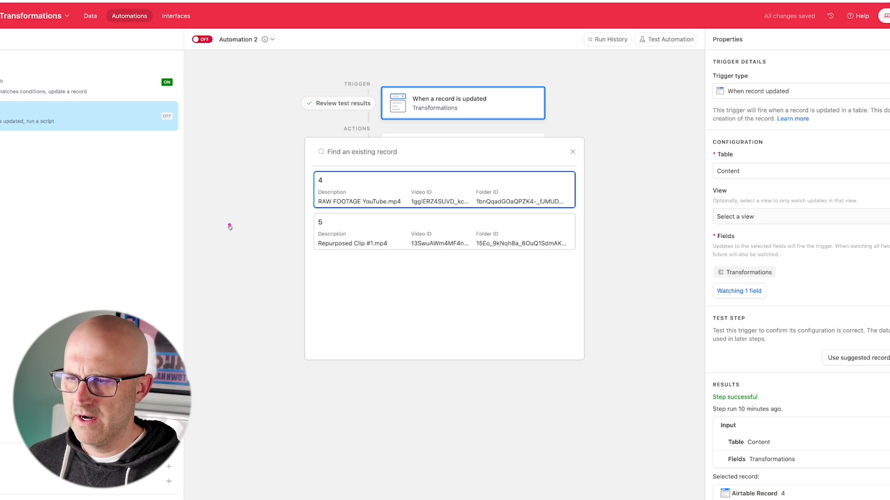
click(356, 239)
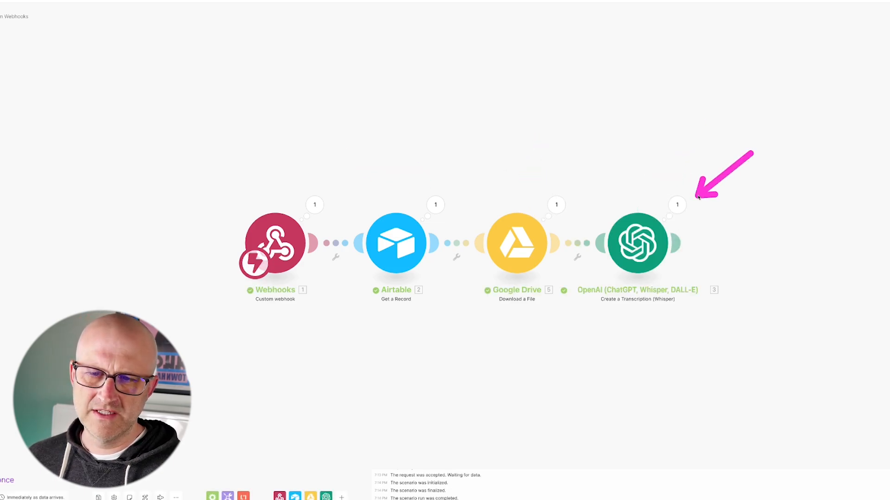
Step: Add a Router after the OpenAI transcription module in the Make scenario
drag(733, 264, 532, 278)
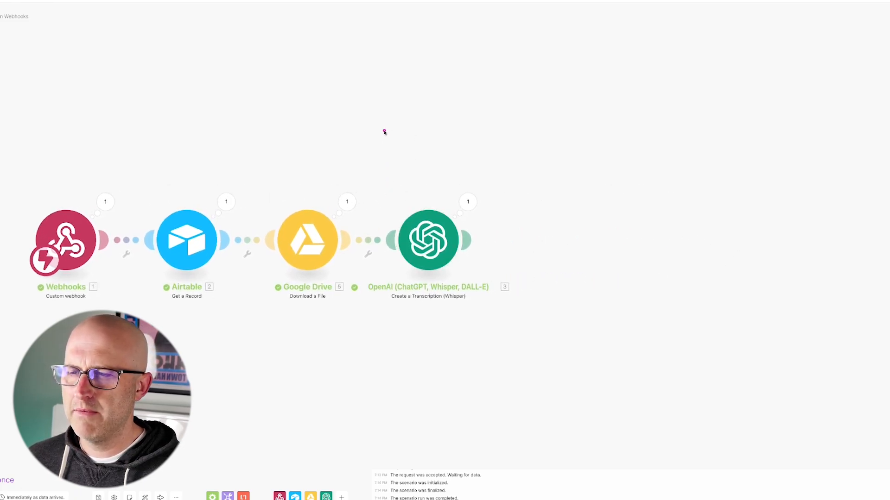
mouse_move(384, 132)
mouse_down()
mouse_move(371, 222)
mouse_move(390, 178)
mouse_move(409, 204)
mouse_move(417, 201)
mouse_up()
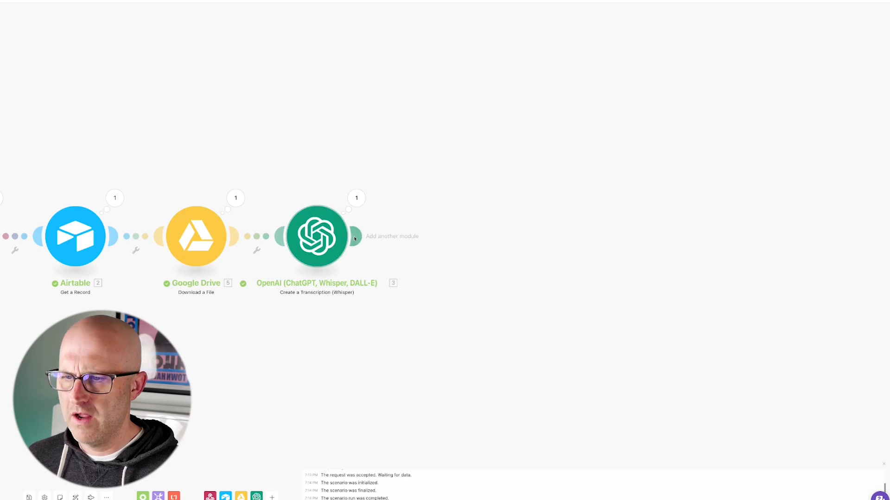
click(437, 236)
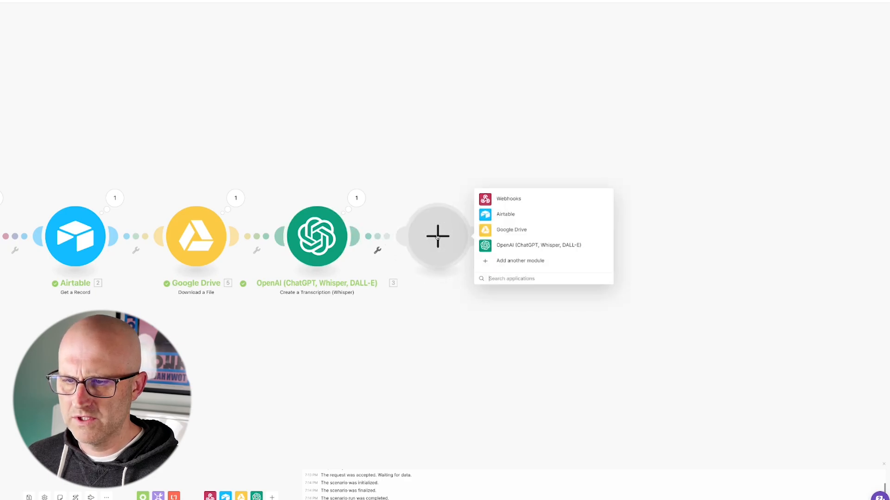
click(502, 277)
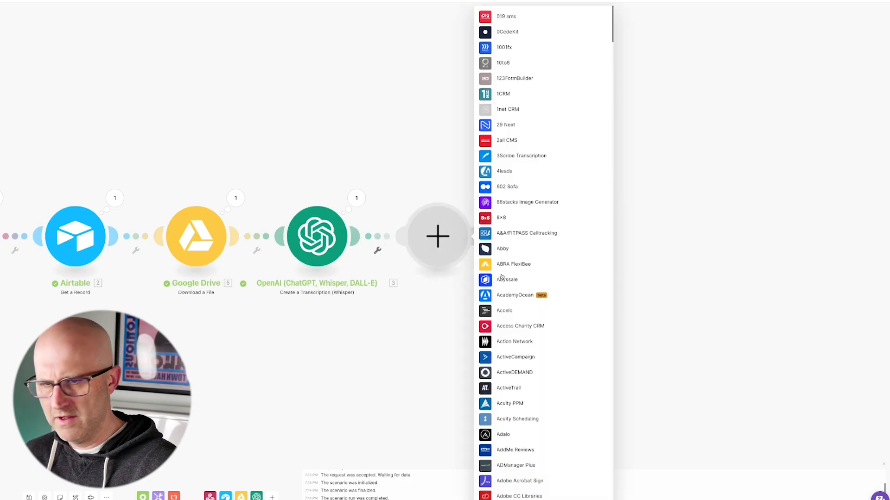
click(513, 229)
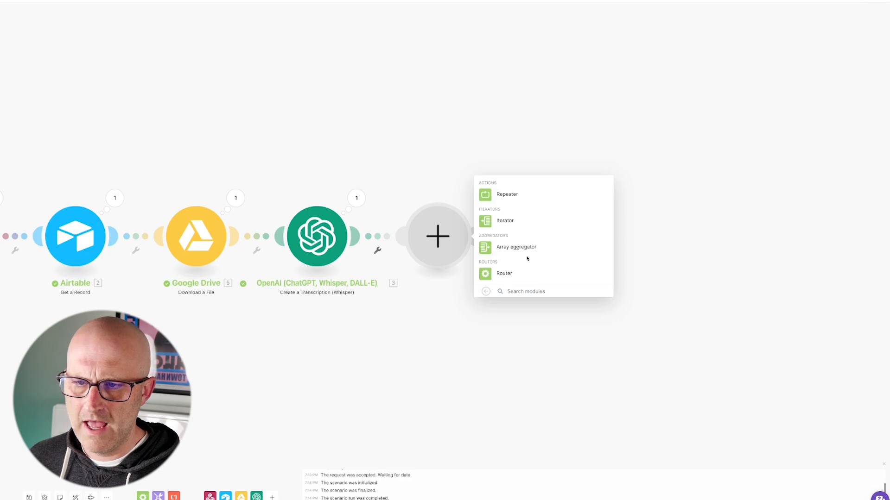
click(504, 274)
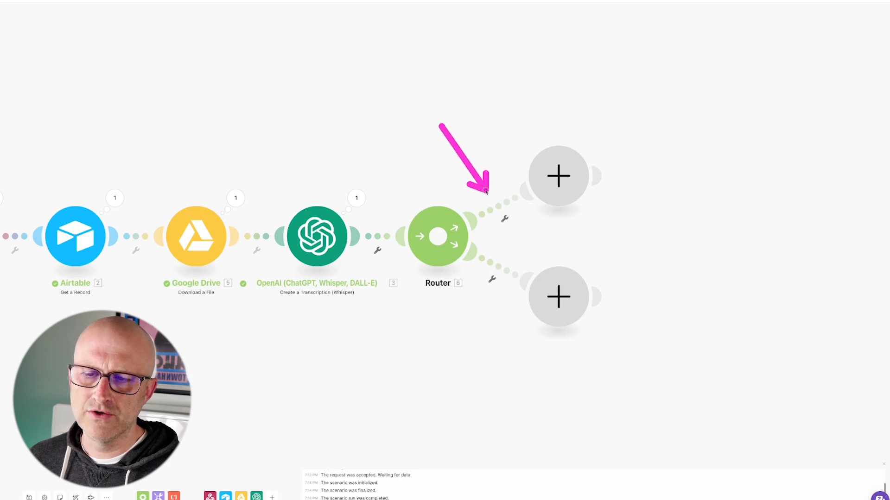
Step: Add an OpenAI Create a Completion module on the router's upper branch, using the GPT-4 model gpt-4
drag(603, 244, 516, 216)
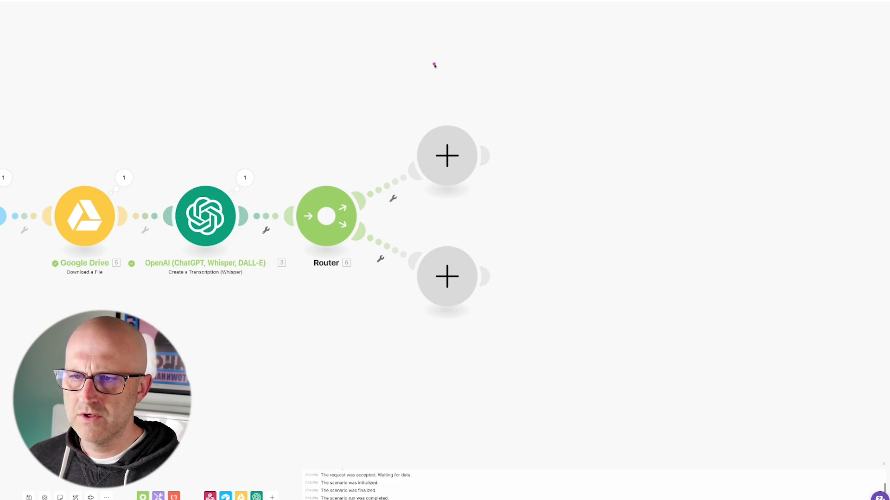
click(451, 159)
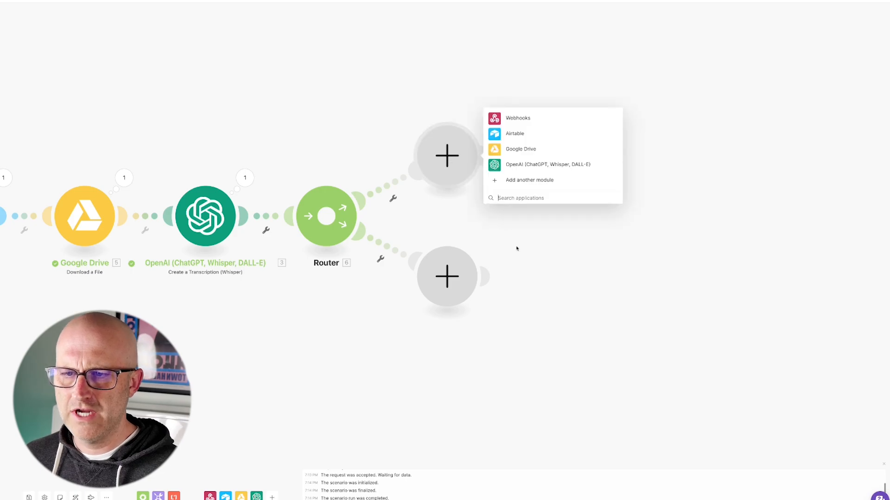
click(540, 165)
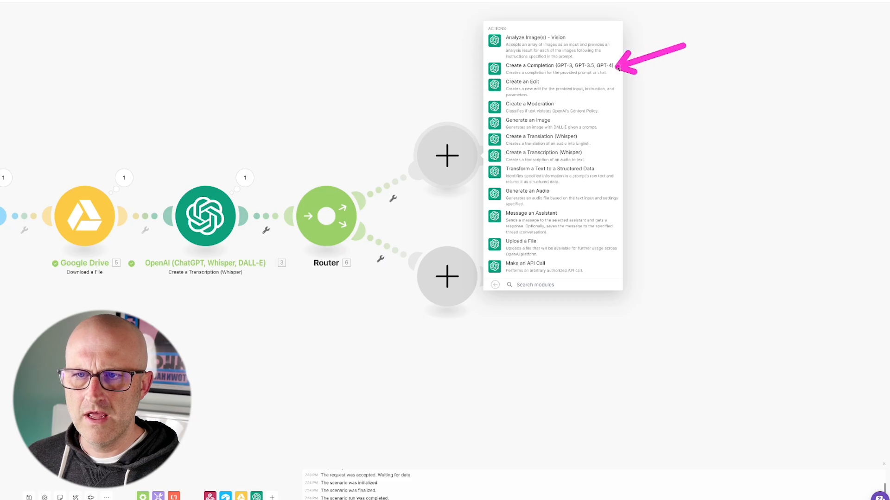
click(559, 68)
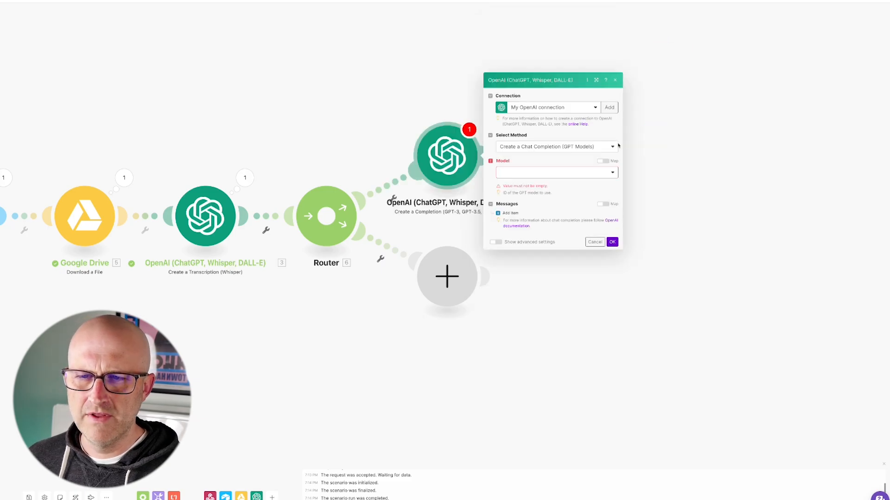
click(548, 172)
click(513, 220)
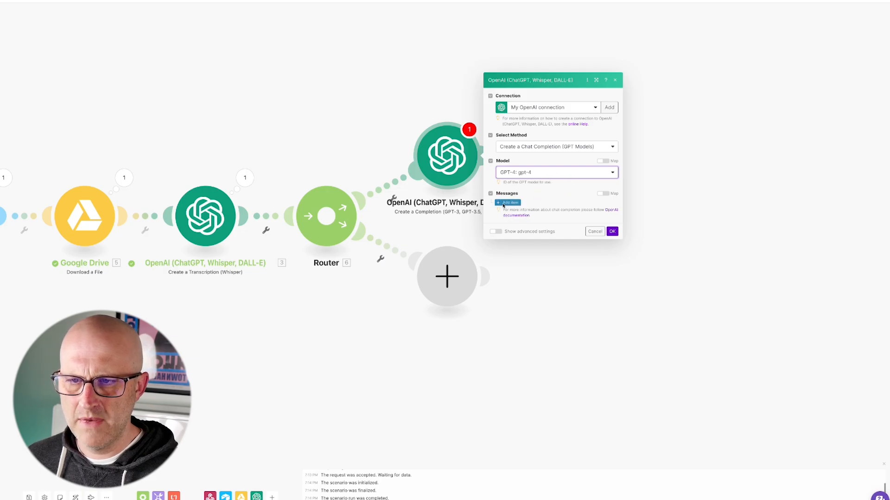
Step: Add a System message to the completion reading "take the video transcription and create a youtube description for posting to youtube"
click(510, 202)
click(530, 211)
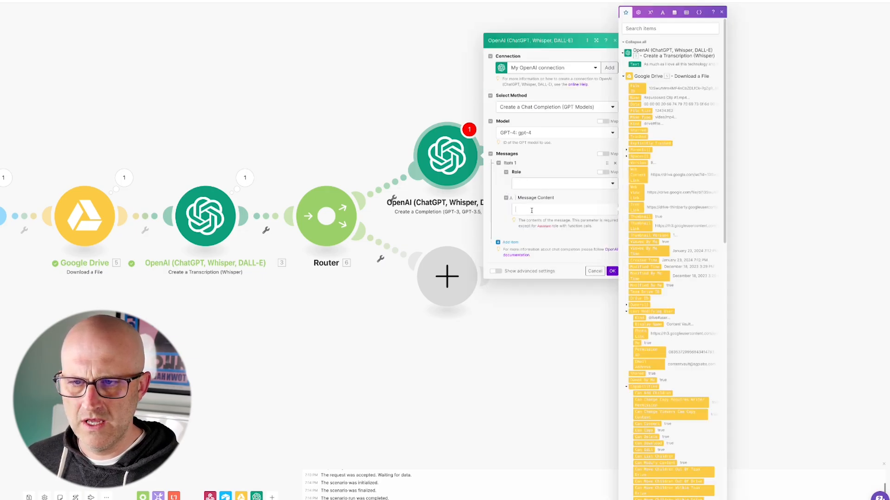
text(take the video transcription and)
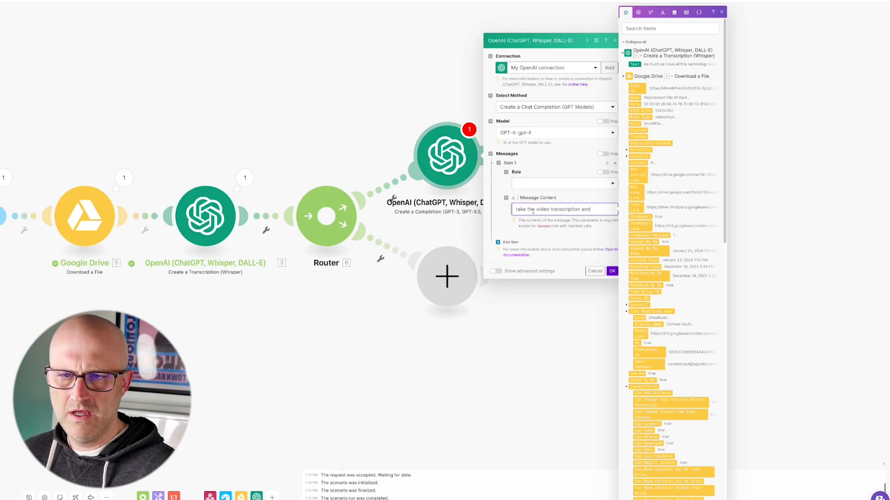
text(you)
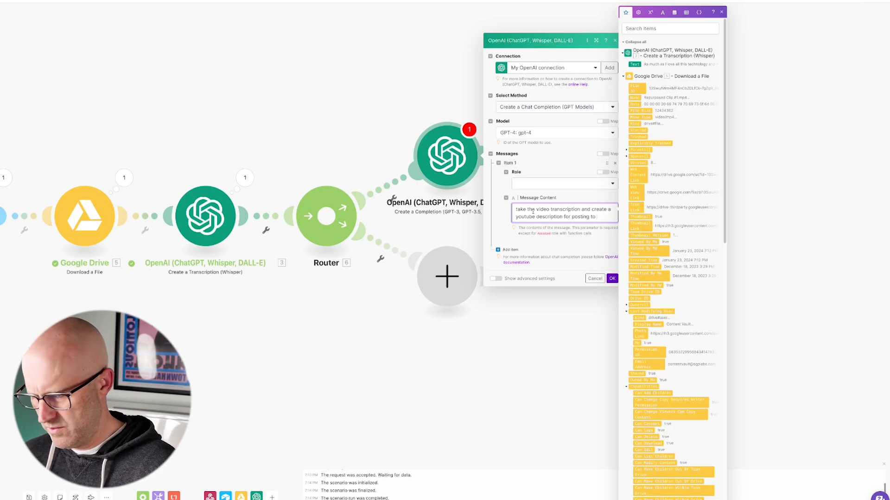
text(youtube)
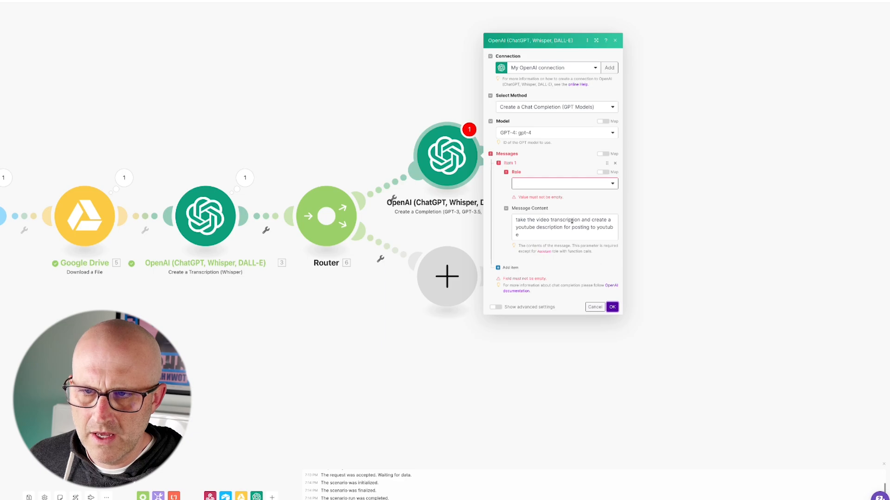
click(563, 183)
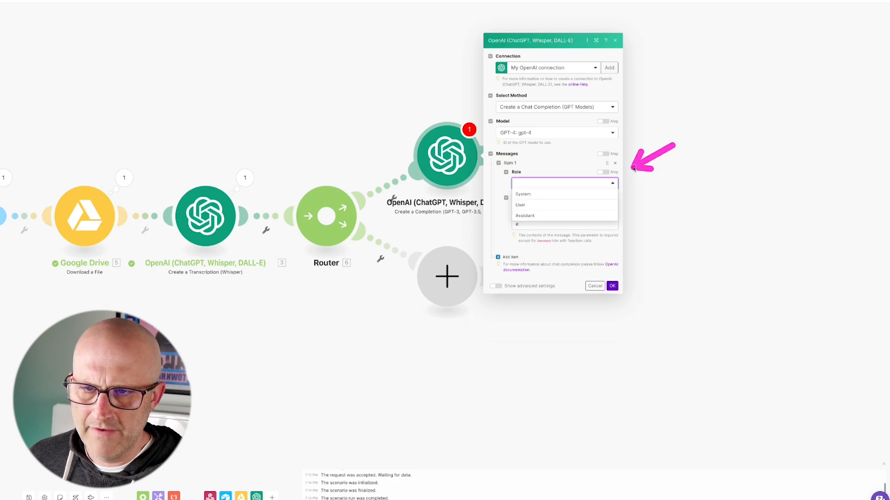
click(530, 195)
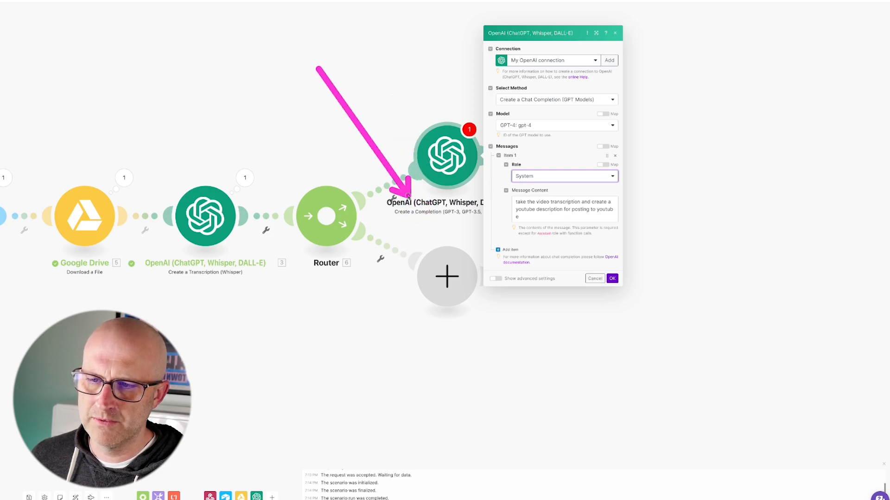
click(509, 250)
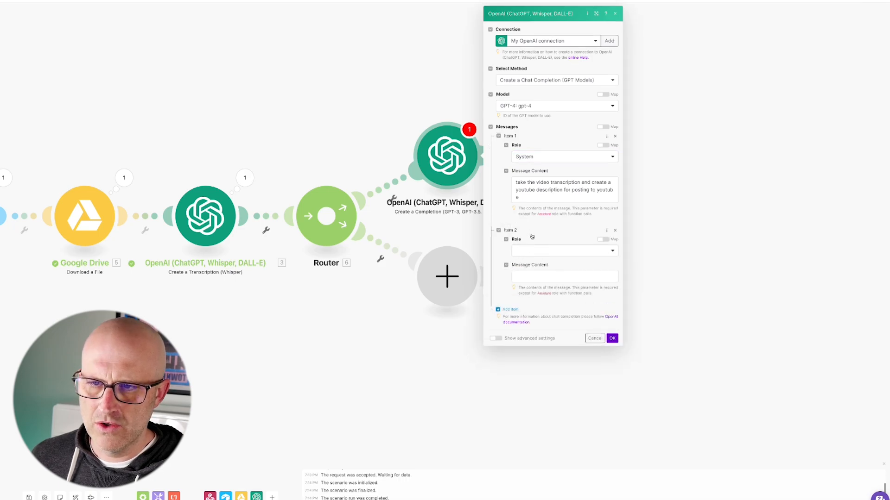
click(531, 251)
click(523, 261)
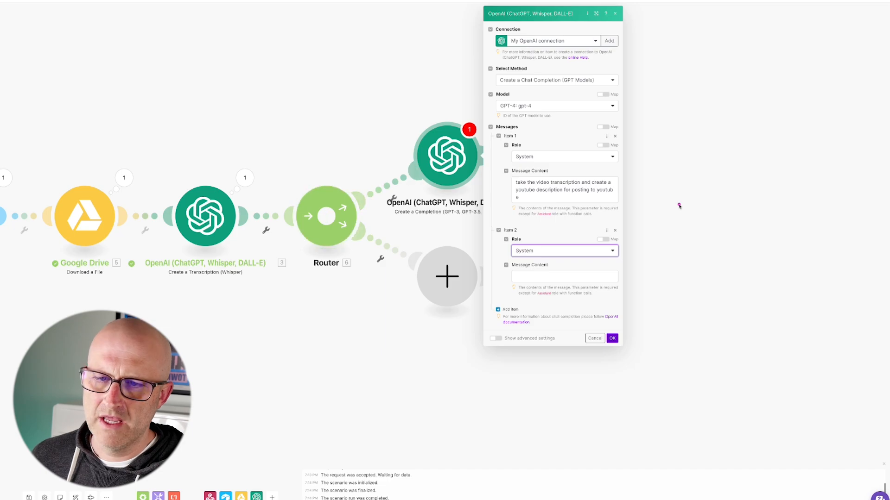
click(614, 230)
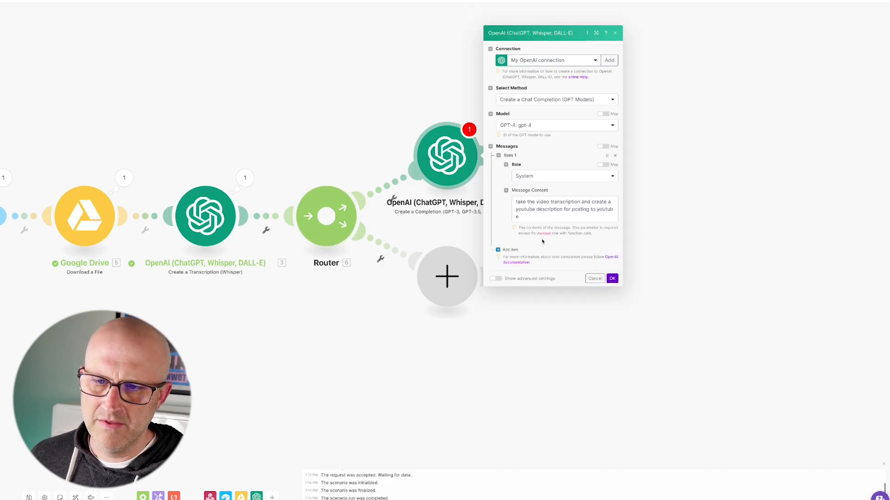
Step: Save the completion module, clone it onto the router's lower branch and delete the leftover empty module
click(612, 279)
right_click(443, 169)
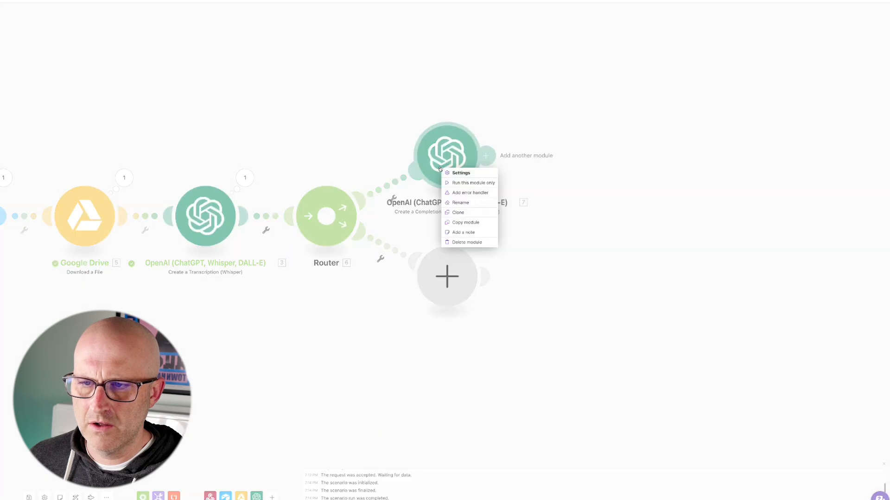
click(459, 212)
right_click(622, 348)
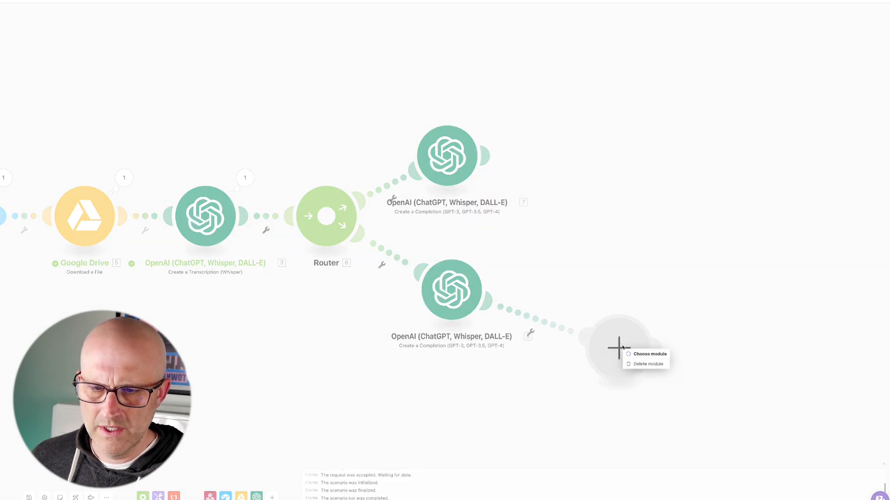
click(645, 363)
Step: Change the cloned module's message to ask for 10 different youtube titles that I can select instead of a description
click(444, 296)
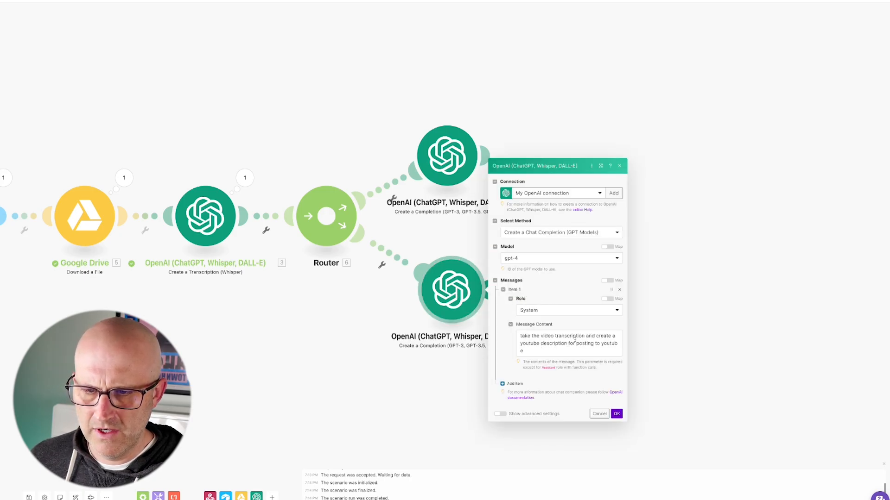
drag(519, 343, 535, 357)
text(10 different)
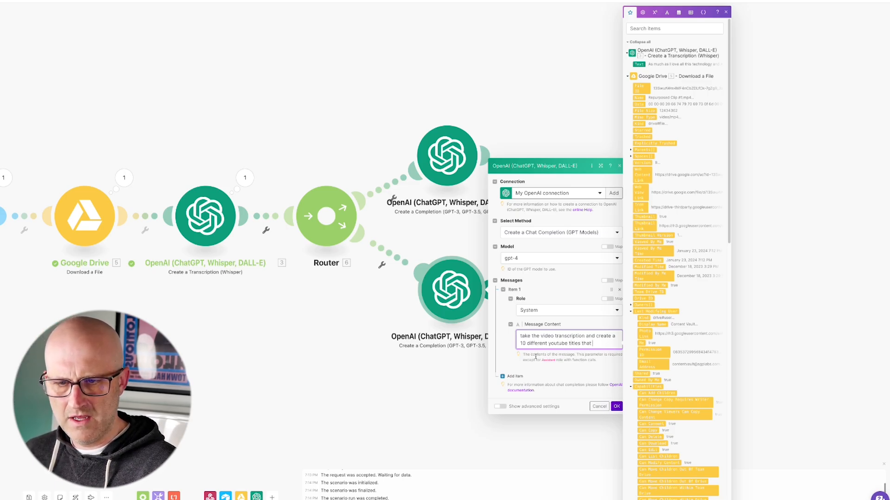
text( youtube titles that I can select)
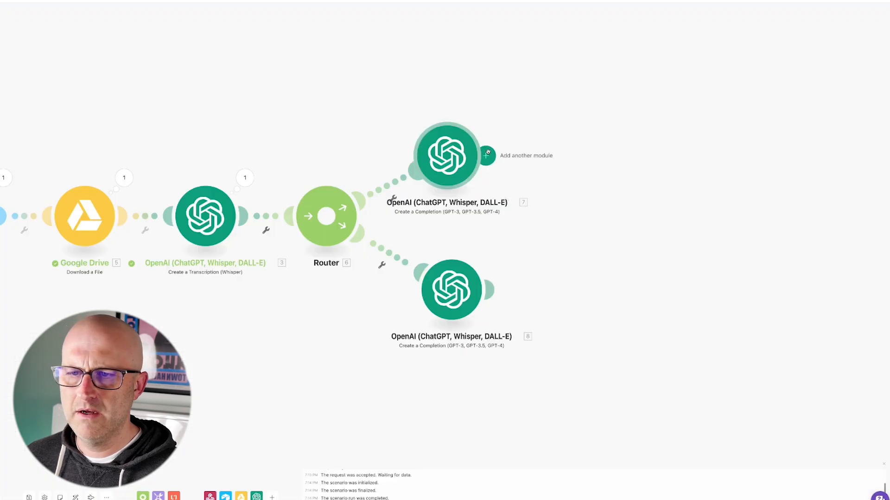
Step: Add an Airtable Update a Record module after the upper completion, using base Workflows & Transformations, table Content and the webhook's recordId
click(487, 153)
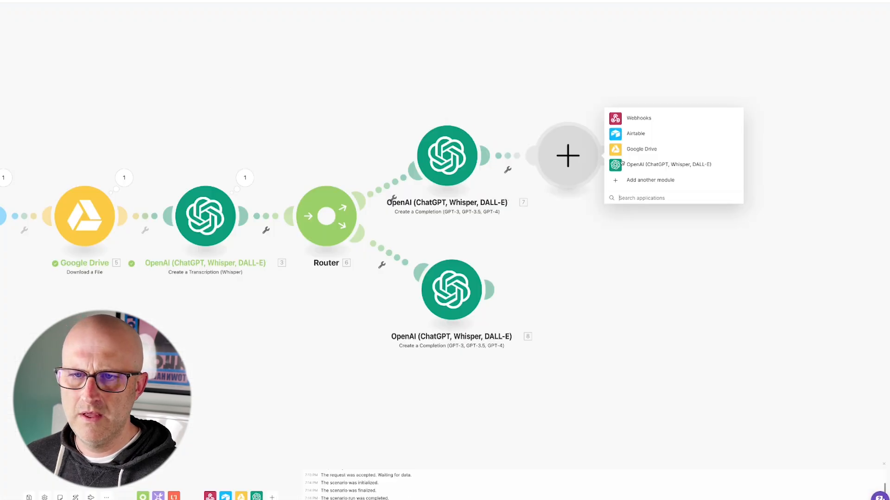
click(631, 134)
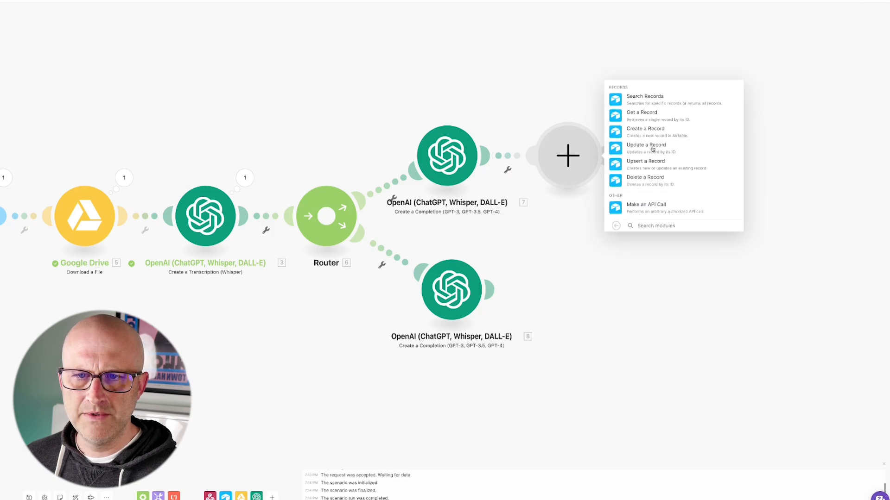
click(652, 147)
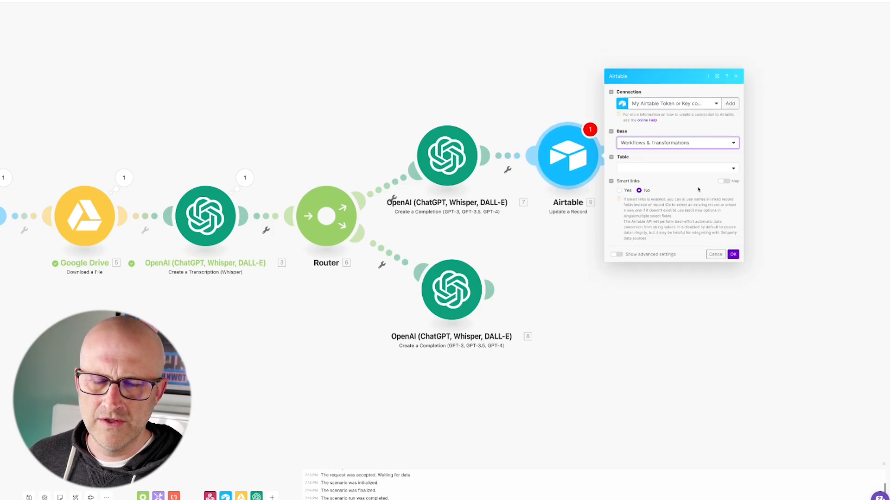
click(637, 157)
click(639, 169)
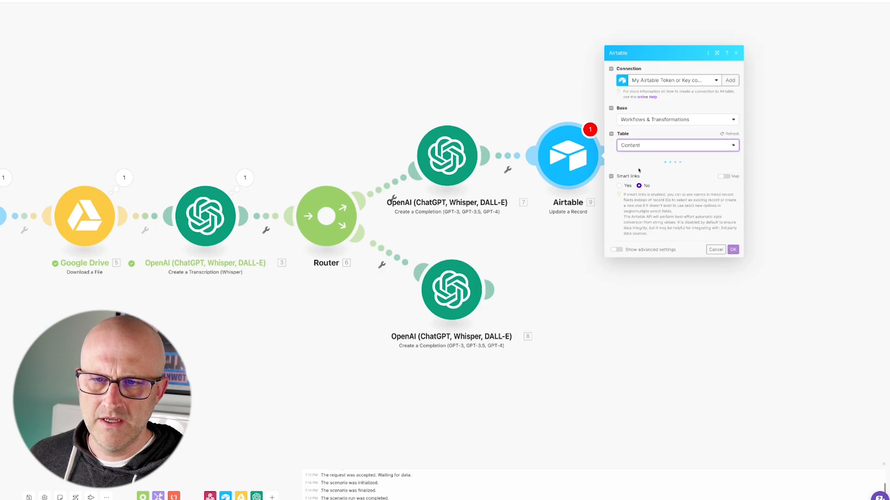
click(643, 134)
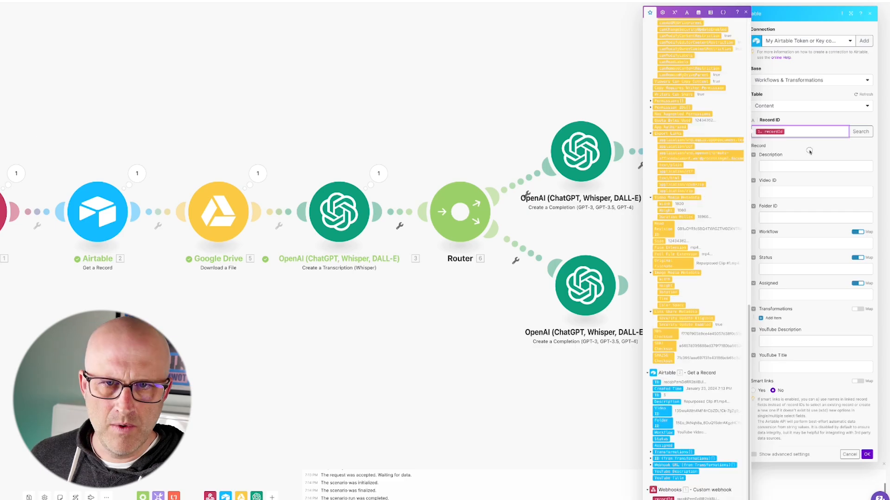
click(808, 149)
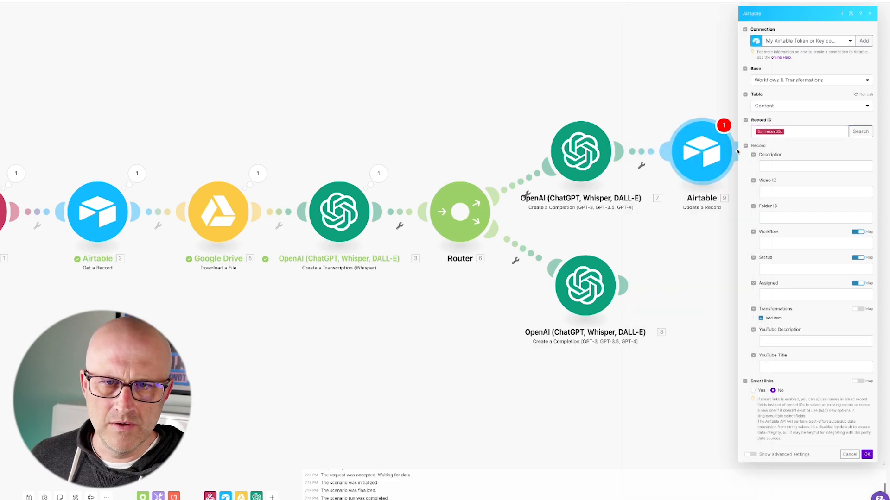
Step: Examine the completion's Choices and Message outputs available for mapping to the record's Description field
click(778, 170)
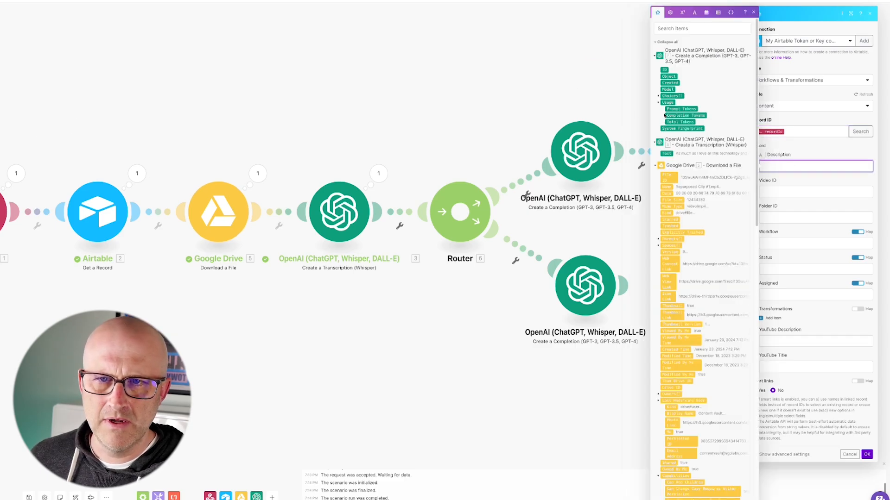
click(658, 96)
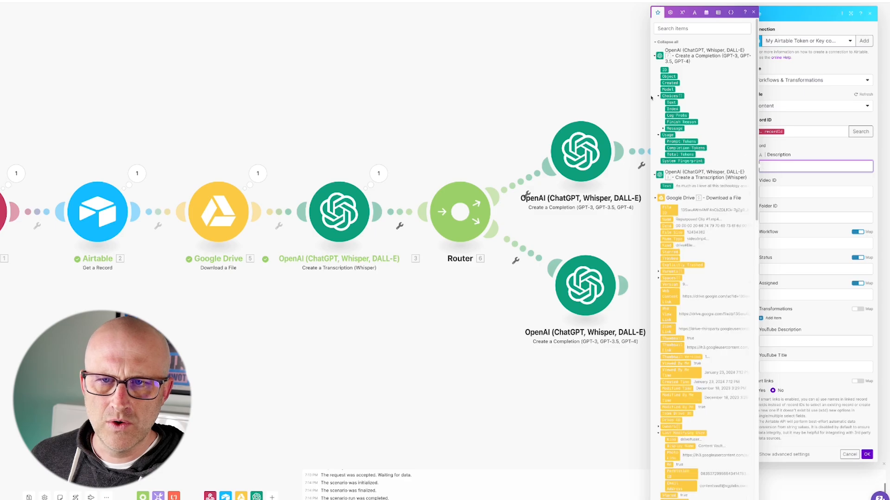
click(658, 129)
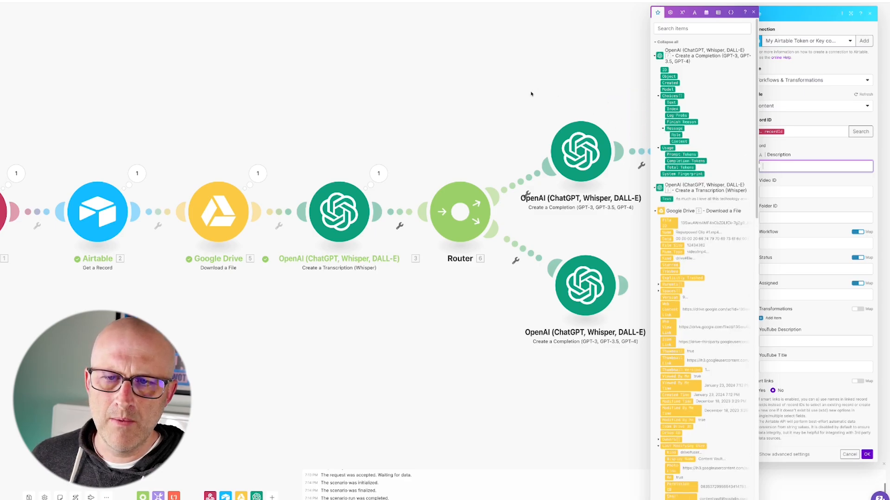
drag(528, 106, 494, 101)
click(491, 87)
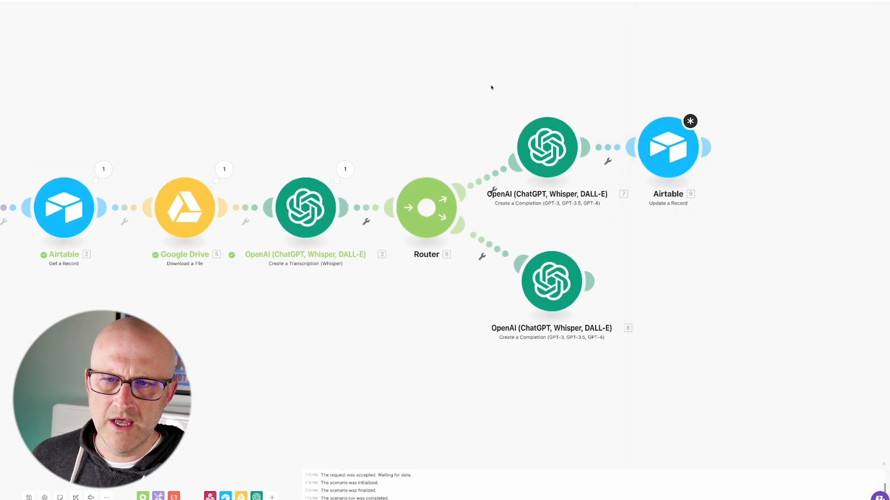
Step: Unlink the Airtable Update a Record module from the upper completion
right_click(611, 145)
click(630, 159)
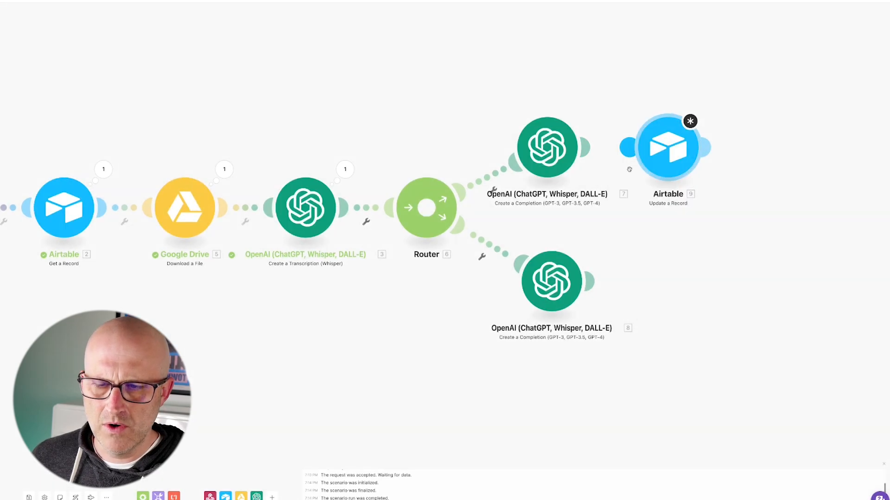
Step: Save and run the scenario, triggering it by testing the Run a script action in the Airtable automation
click(29, 497)
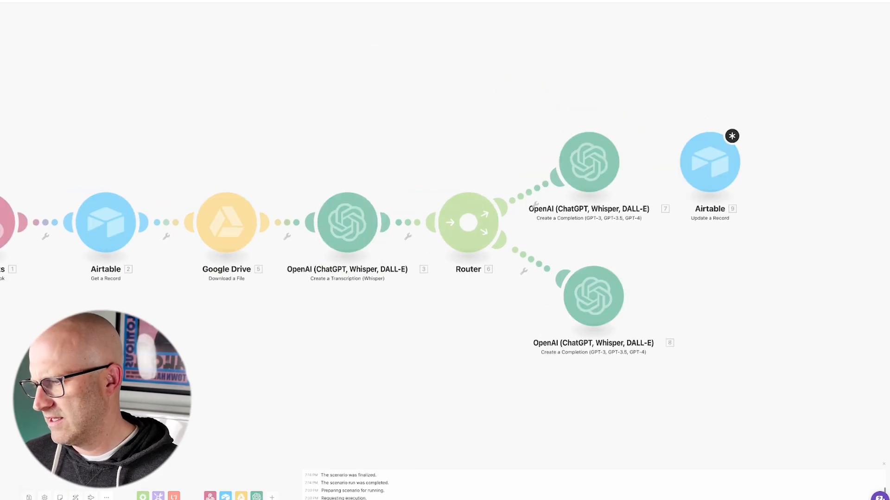
drag(68, 155, 110, 168)
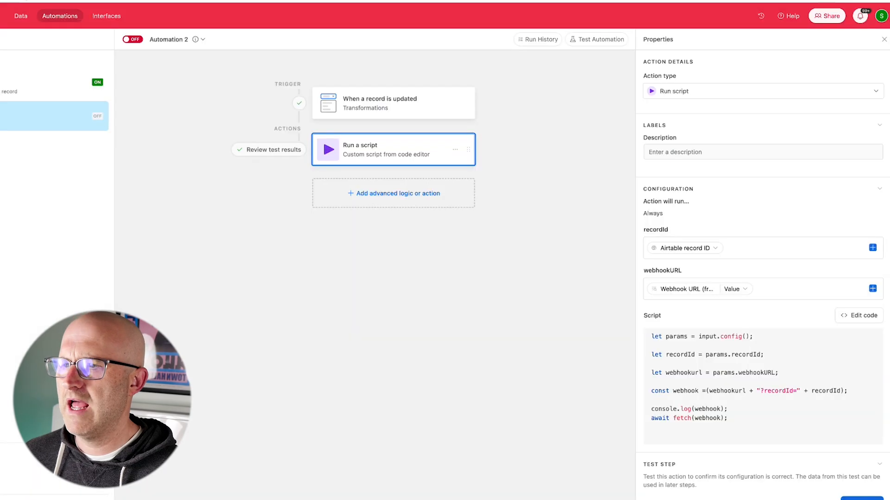
click(861, 499)
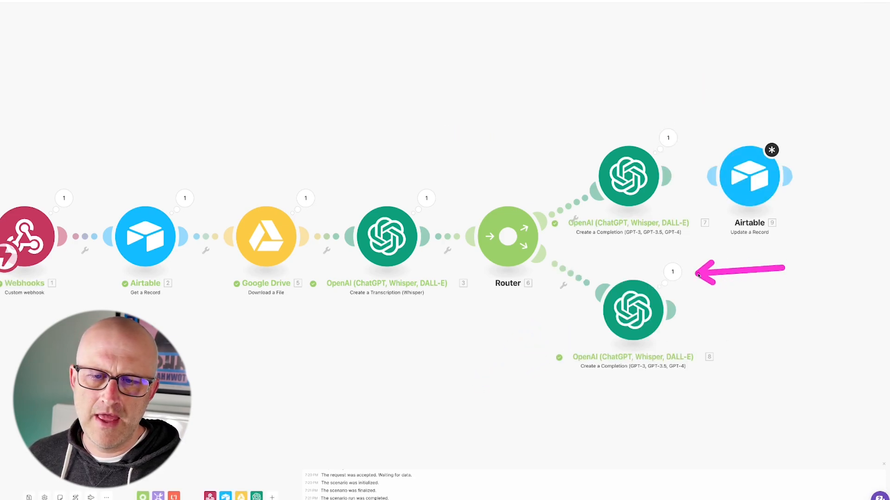
Step: Insert the transcription's Text before the upper completion's prompt, make it read "take the video transcription above", and save the module
click(658, 181)
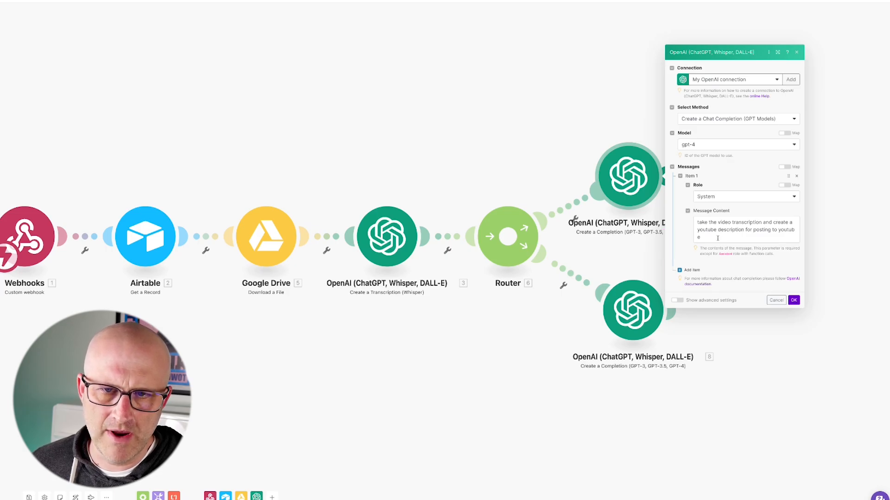
click(697, 225)
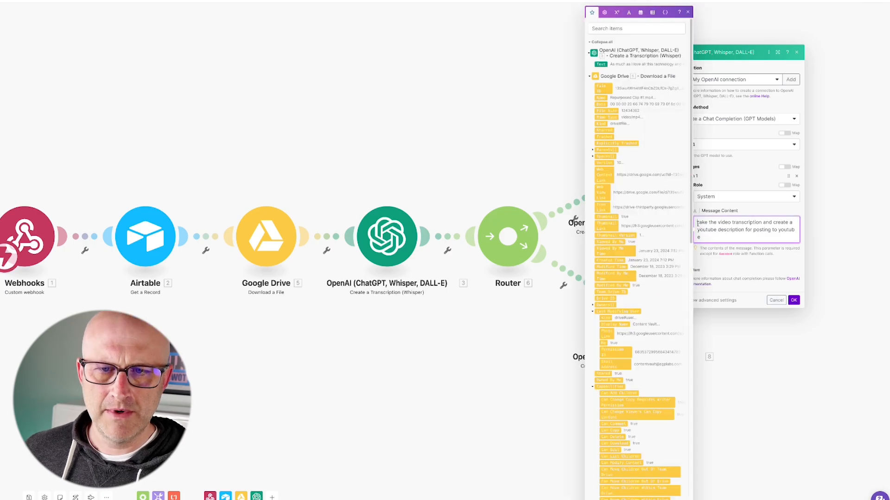
key(Return)
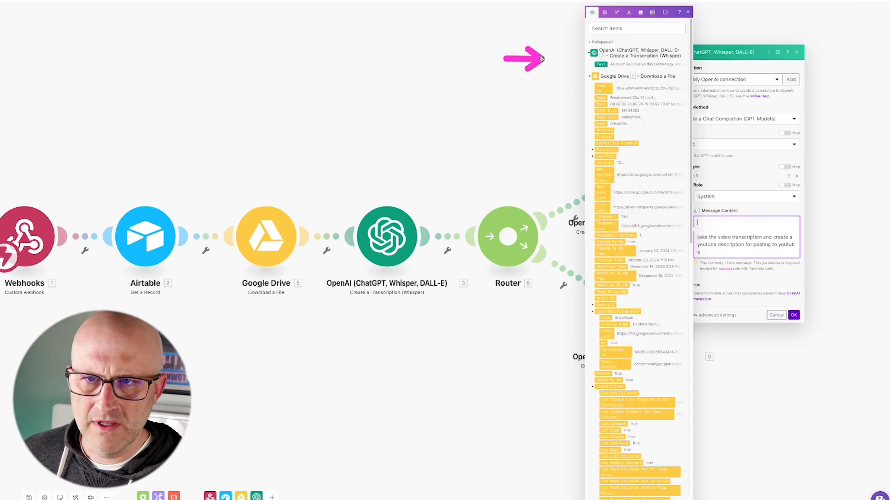
click(600, 64)
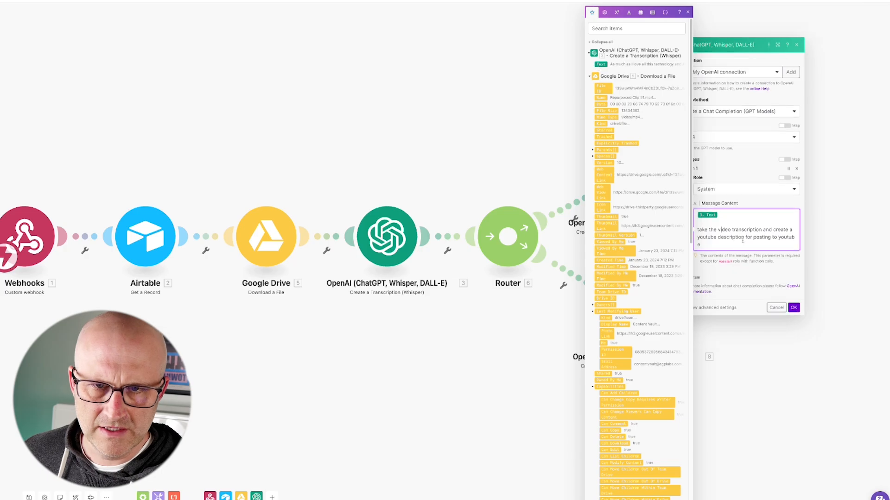
text(above)
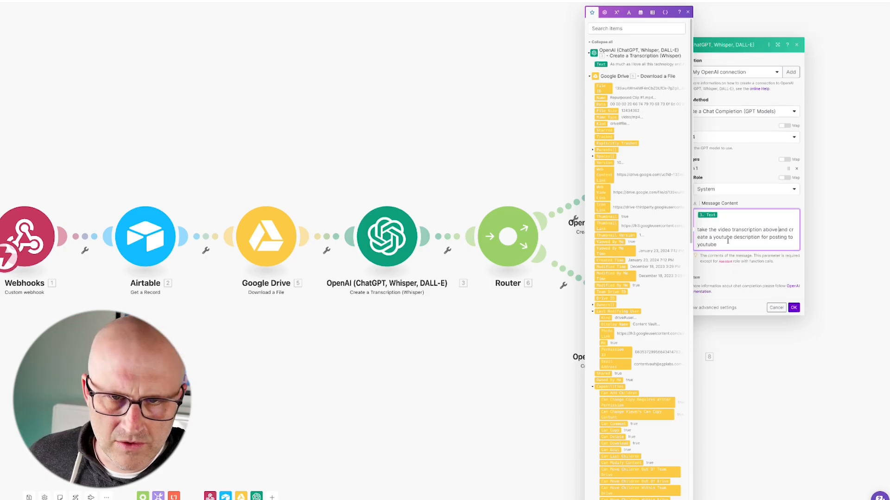
click(794, 308)
Step: Add "above" after "video transcription" in the lower completion's prompt and start the message with a new line for the transcription text
click(638, 317)
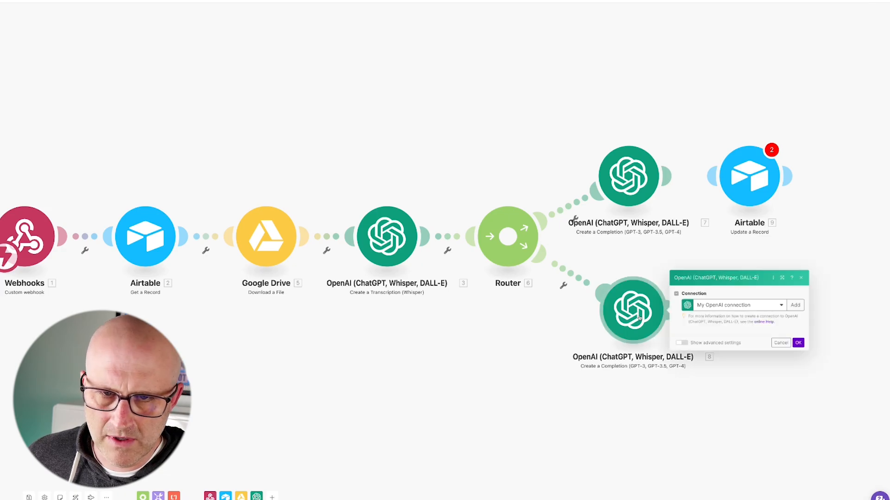
click(768, 357)
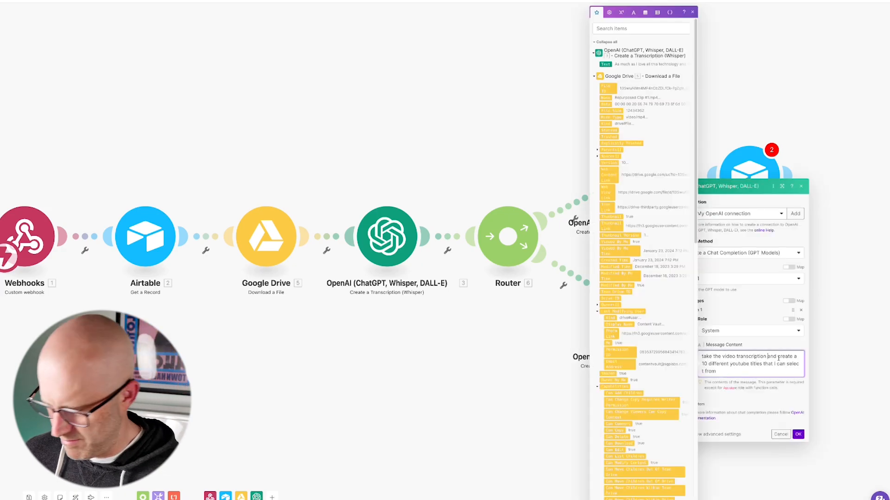
text(above)
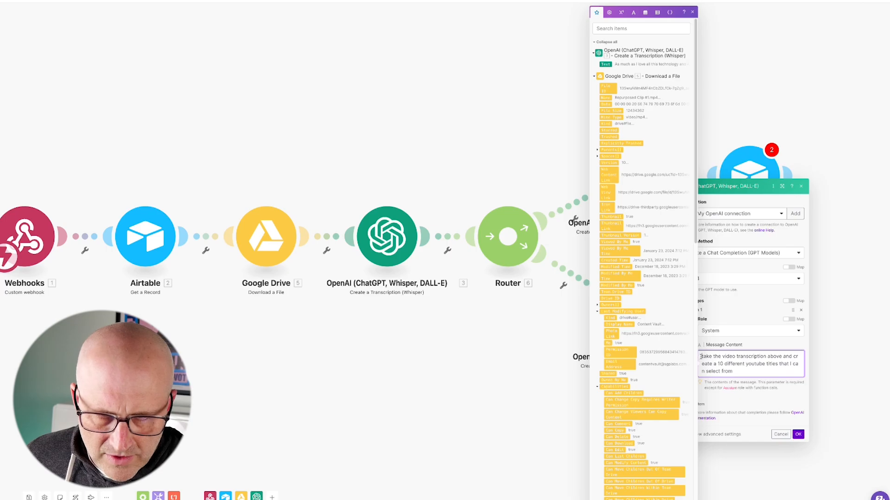
key(ctrl+Home)
key(Return)
mouse_move(525, 45)
mouse_down()
mouse_move(574, 55)
mouse_move(469, 139)
mouse_move(416, 209)
mouse_up()
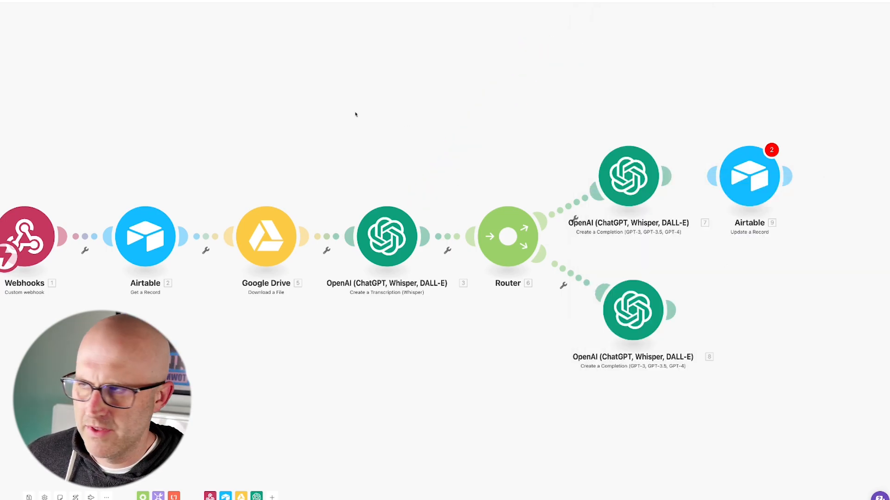
Step: Save the scenario and run it once with the revised completion prompts
click(29, 498)
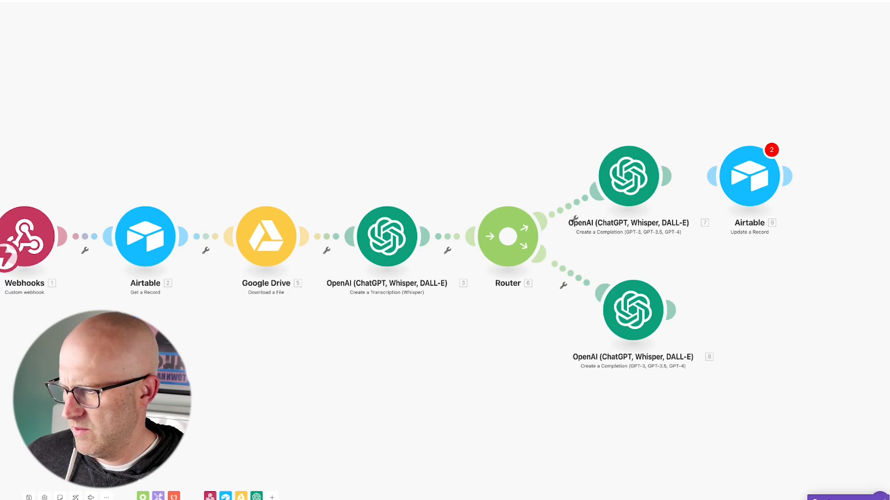
click(3, 497)
click(324, 1)
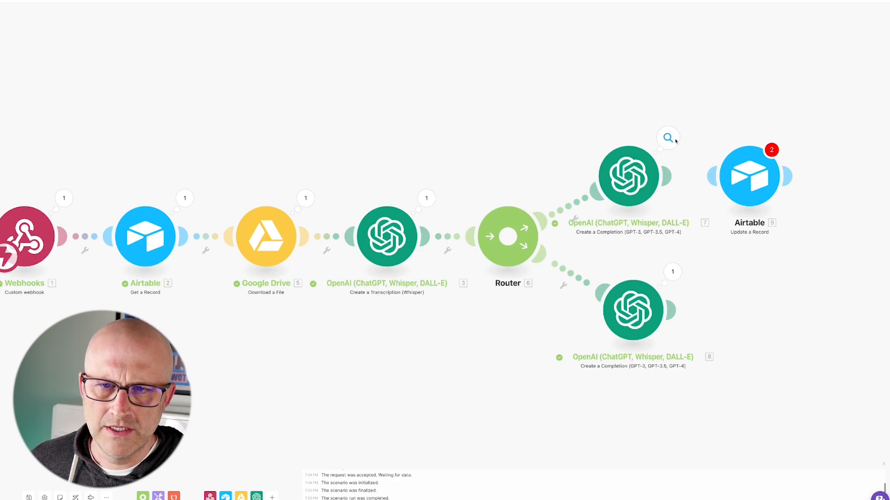
Step: Examine the upper completion's run result, covering the generated message content and the input message sent to gpt-4
click(668, 138)
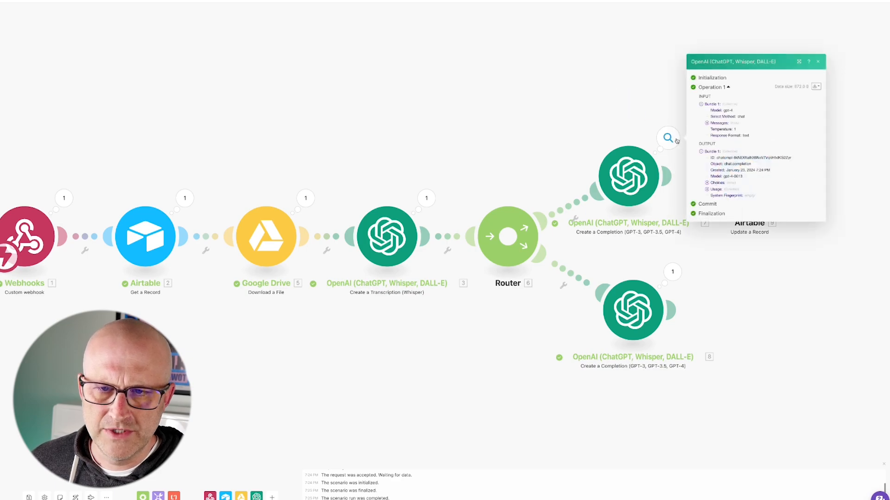
click(707, 184)
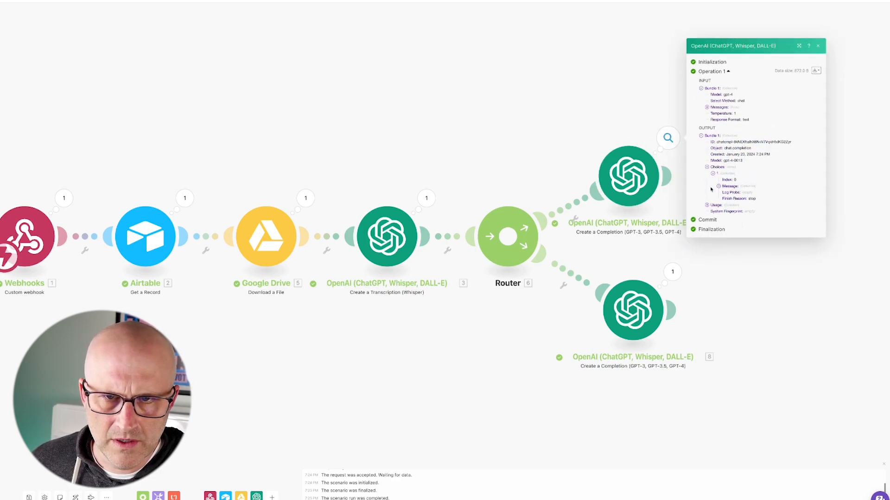
click(719, 186)
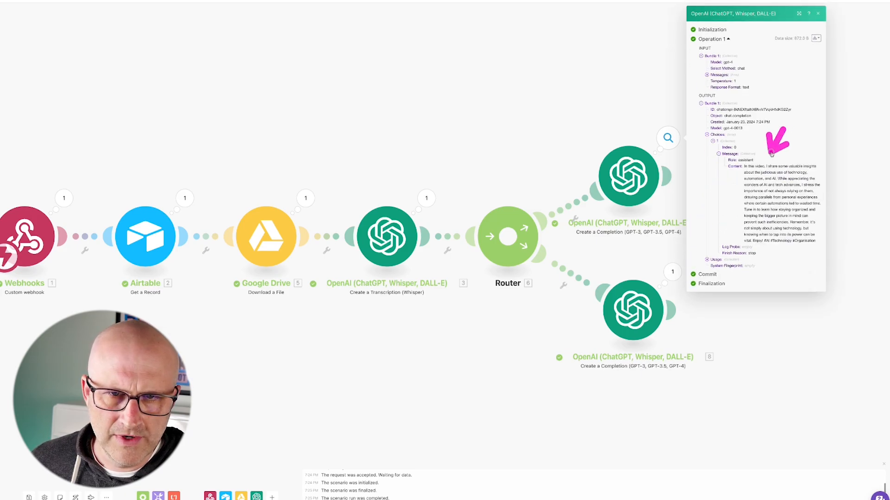
click(707, 75)
click(713, 81)
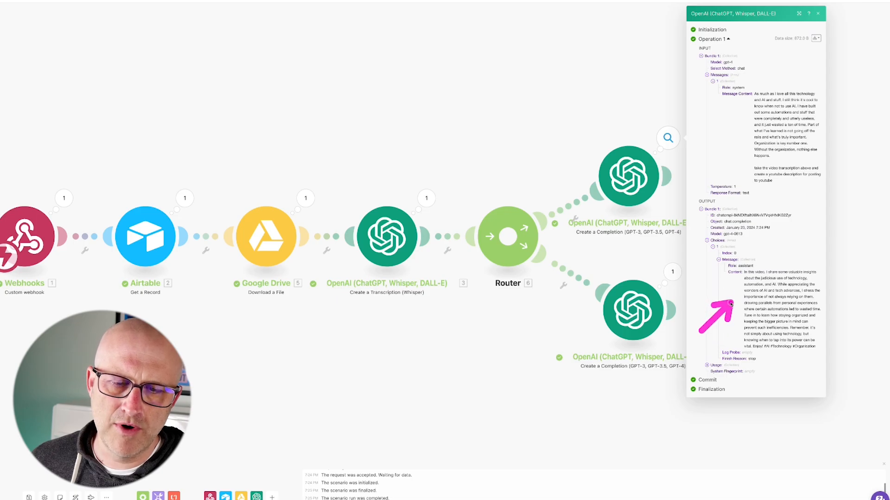
click(647, 125)
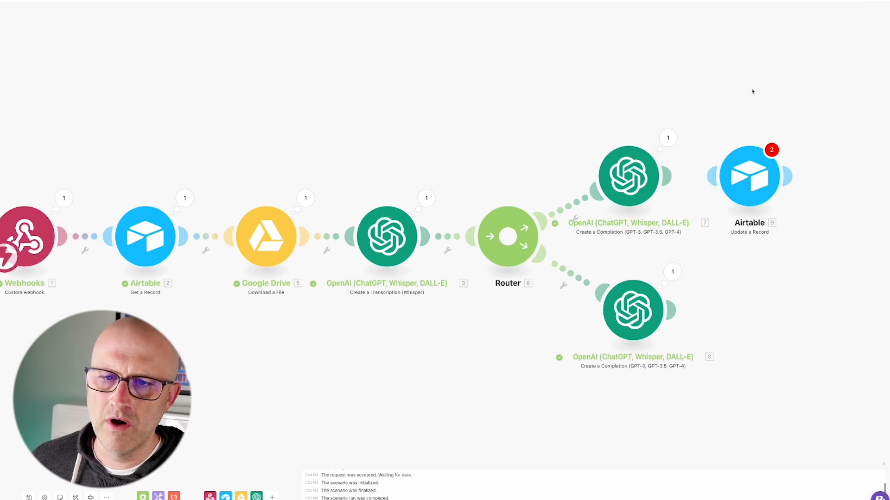
Step: Reconnect the Airtable Update a Record module to the upper completion and map its Record ID to the webhook's recordId
drag(679, 104, 732, 141)
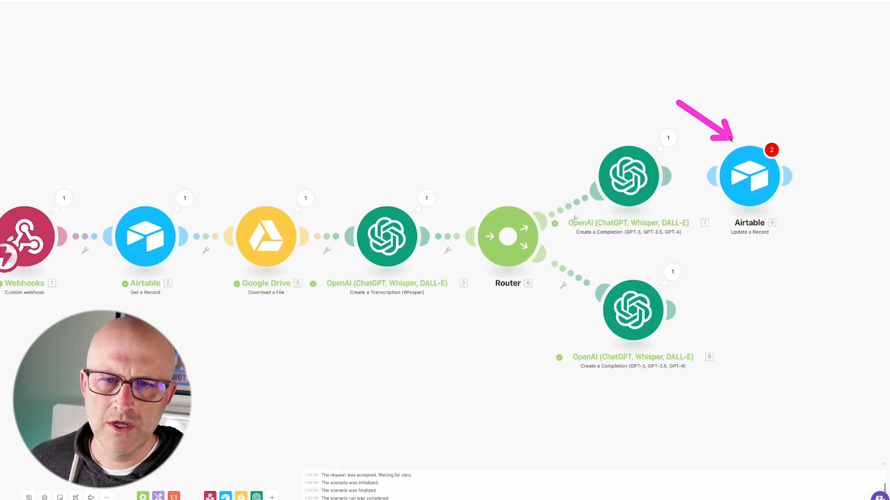
mouse_move(763, 180)
mouse_down()
mouse_move(732, 172)
mouse_move(764, 171)
mouse_up()
click(768, 180)
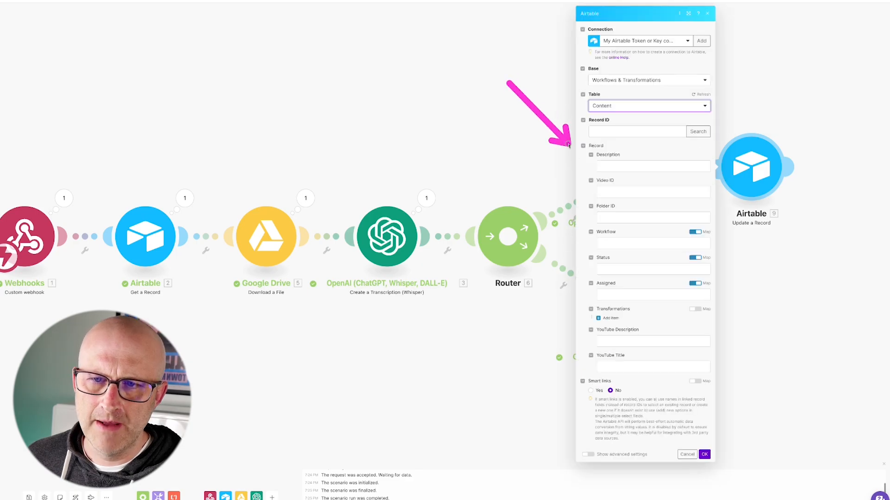
click(601, 133)
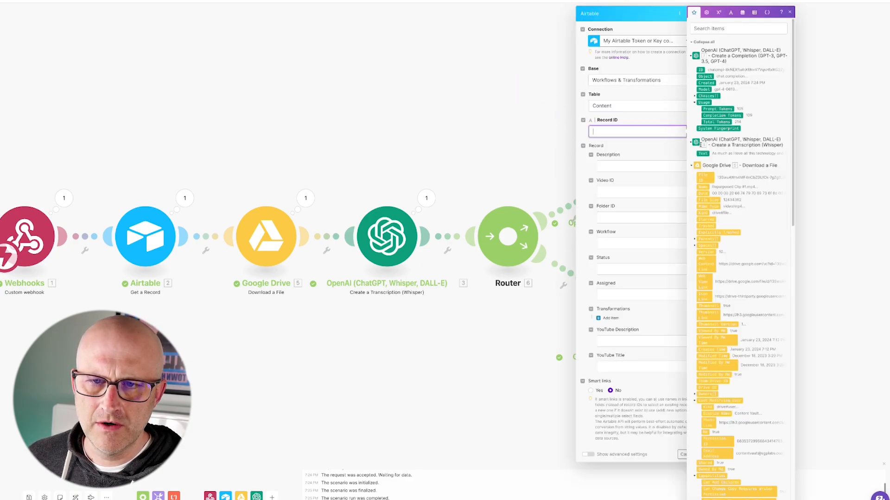
scroll(740, 248, down, 10)
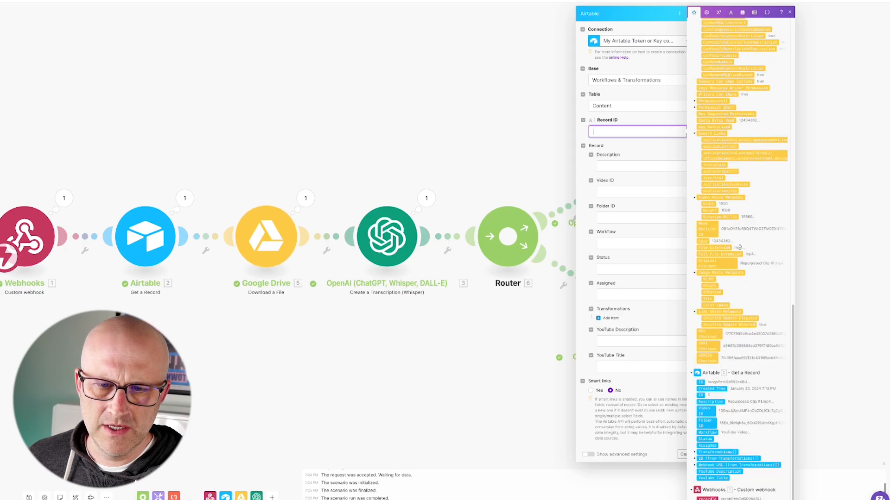
click(707, 498)
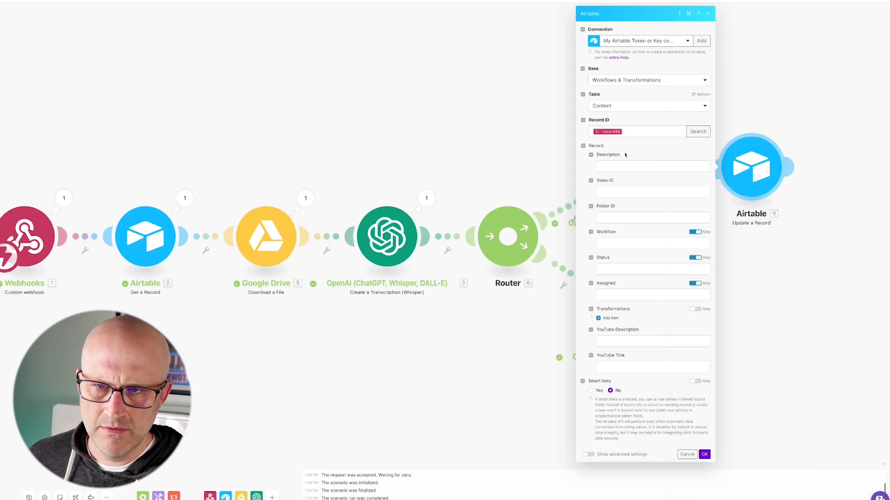
Step: Map the upper Airtable Update a Record module's Description to the upper completion's Message Content and check the fields in Airtable's data table
click(622, 168)
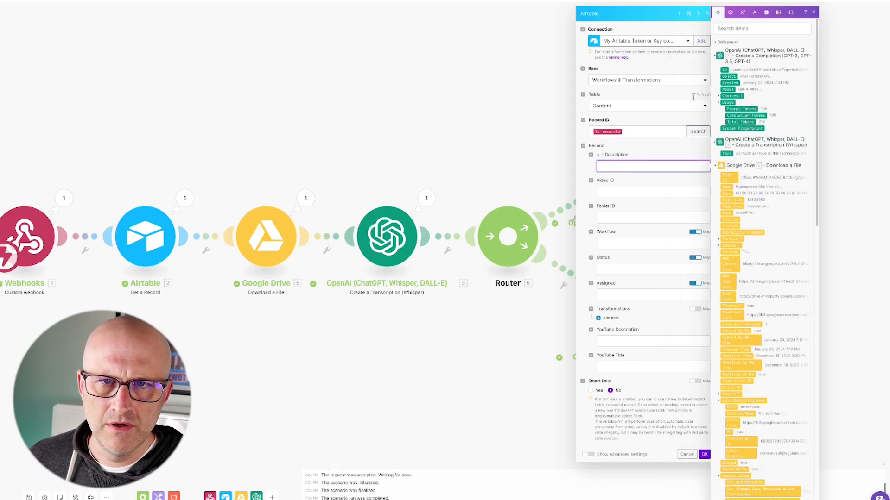
click(723, 129)
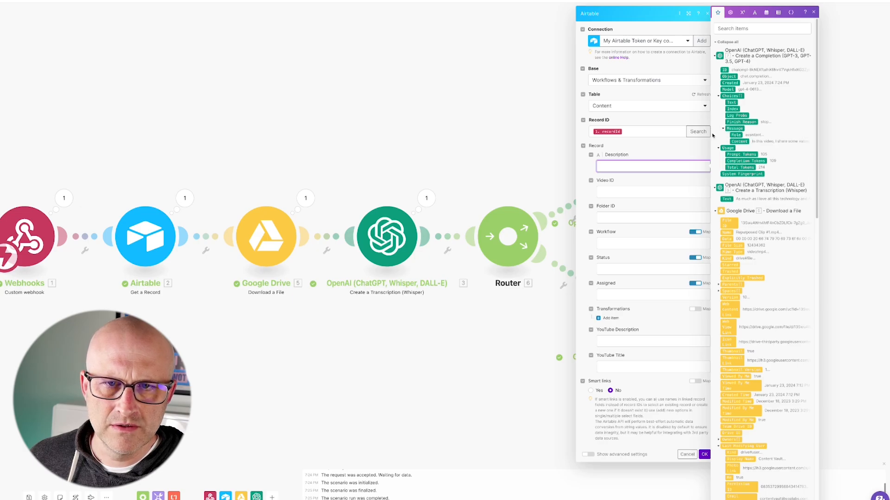
click(739, 142)
click(653, 207)
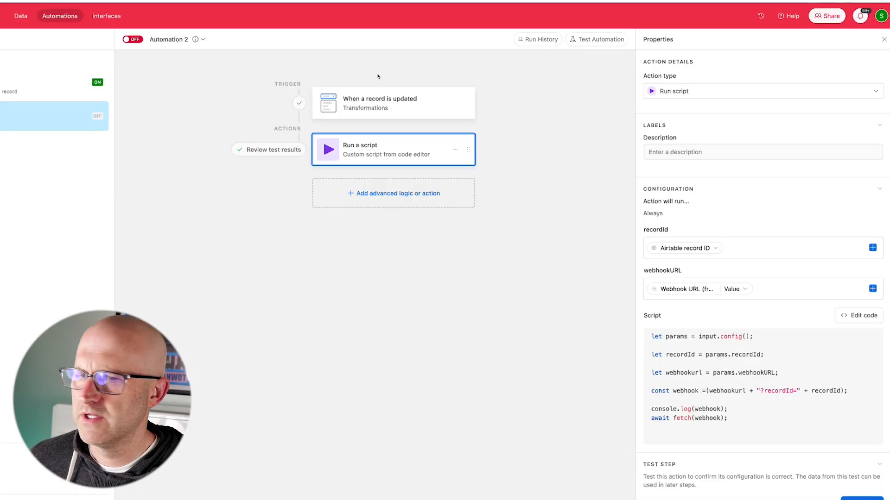
click(27, 19)
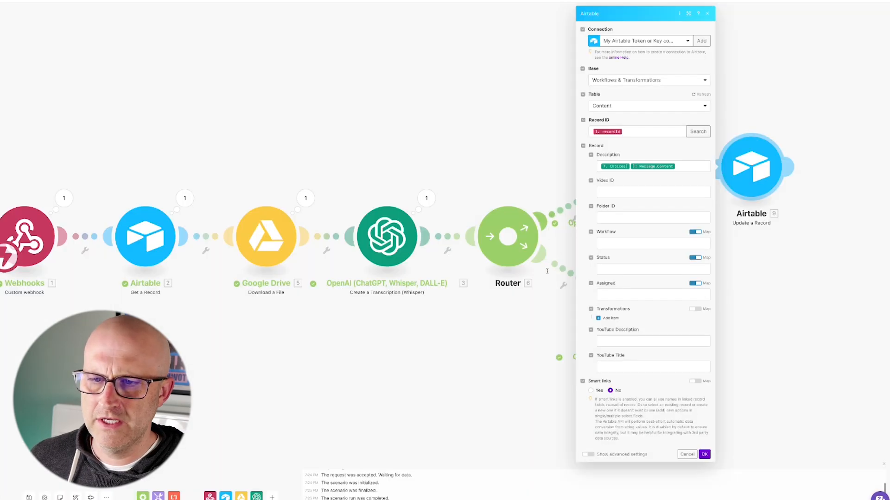
Step: Clone the upper Airtable Update a Record module and connect the copy to the lower completion
click(502, 176)
drag(553, 374, 605, 338)
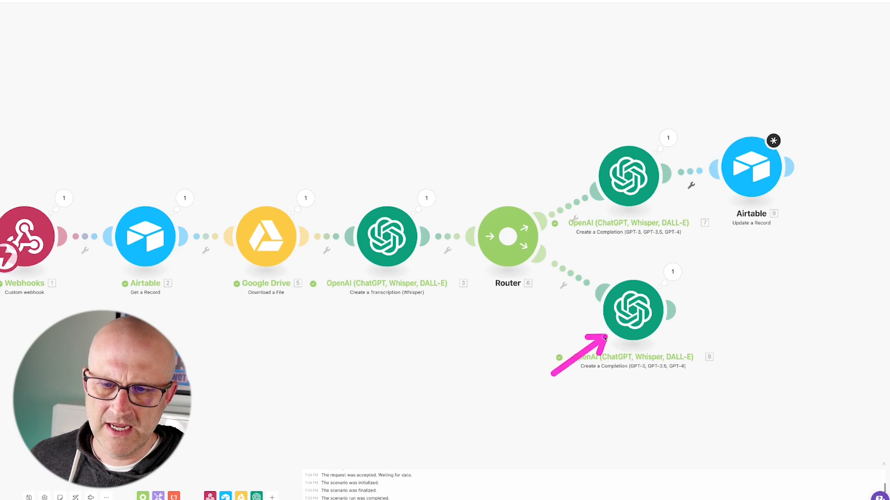
drag(816, 88, 768, 135)
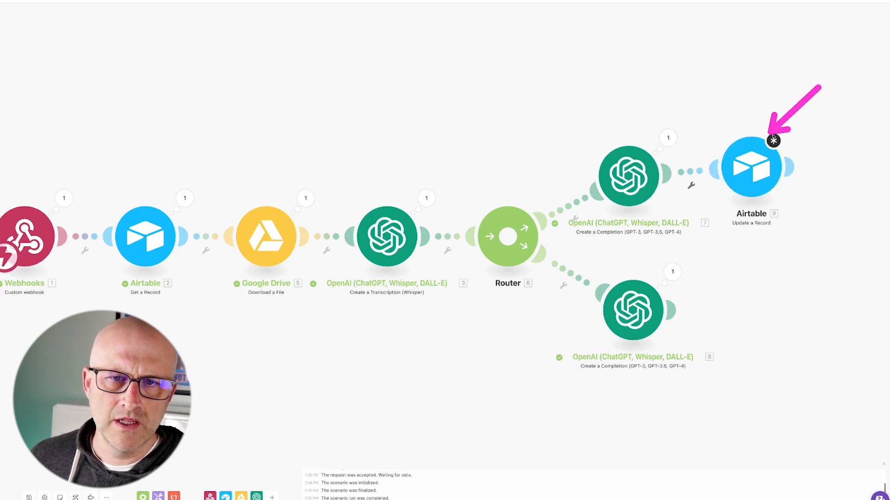
click(764, 171)
drag(510, 349, 585, 312)
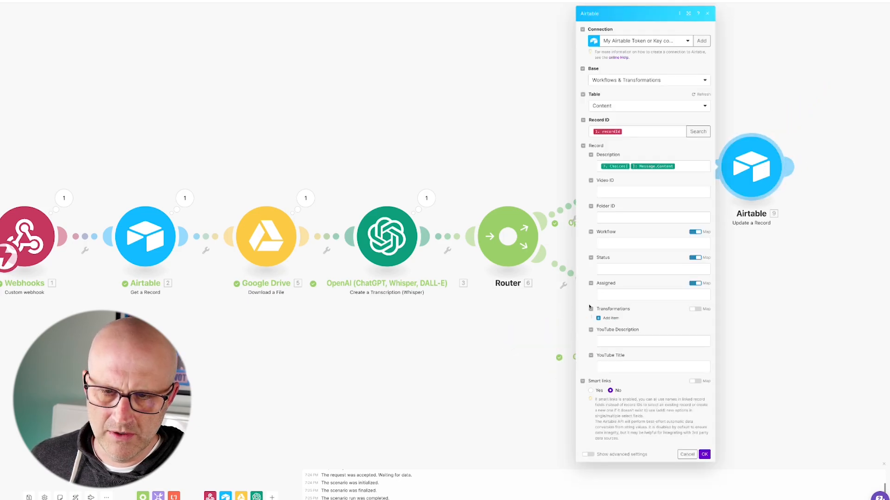
click(705, 456)
right_click(757, 175)
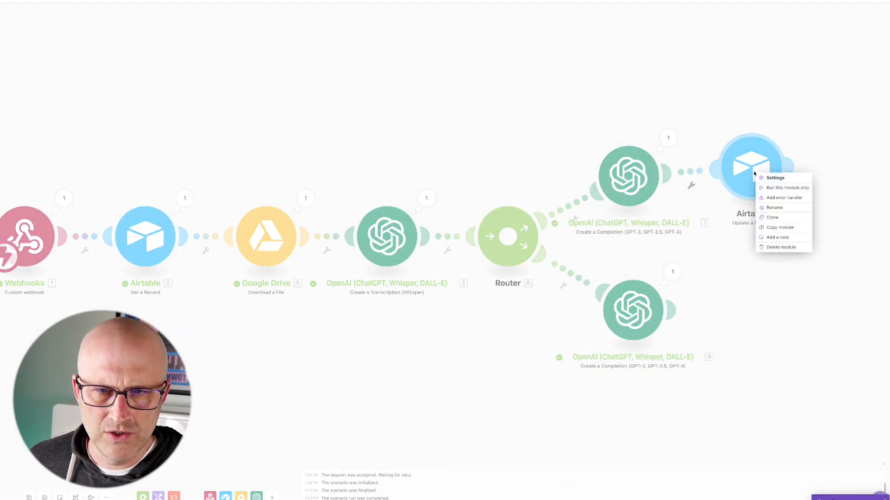
click(783, 217)
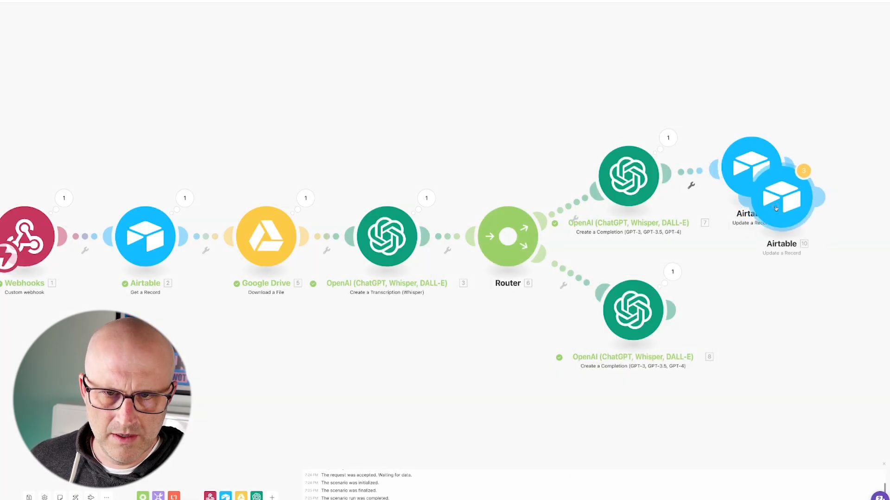
click(745, 329)
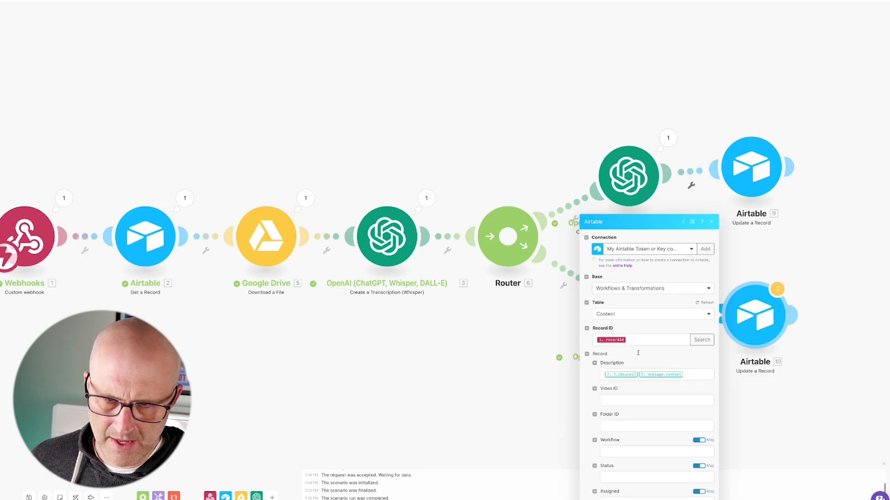
Step: Clear the Description mapping in the cloned Airtable module on the lower branch
click(694, 217)
key(BackSpace)
key(BackSpace)
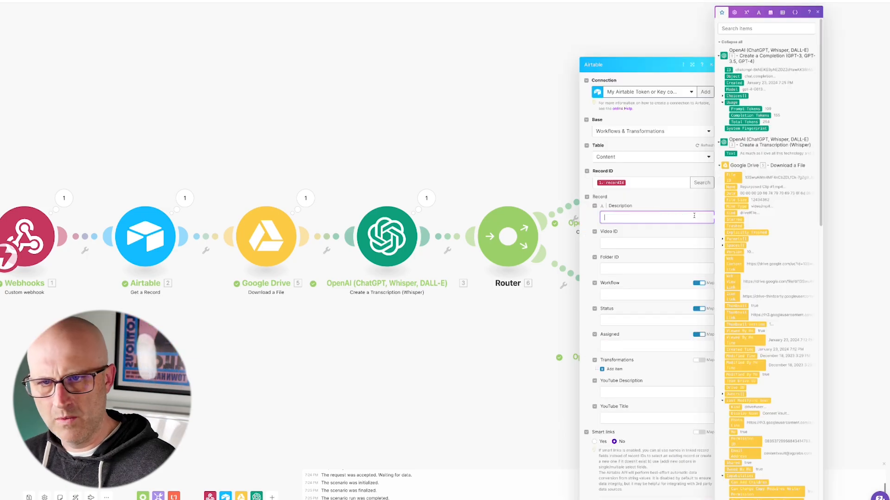
click(632, 195)
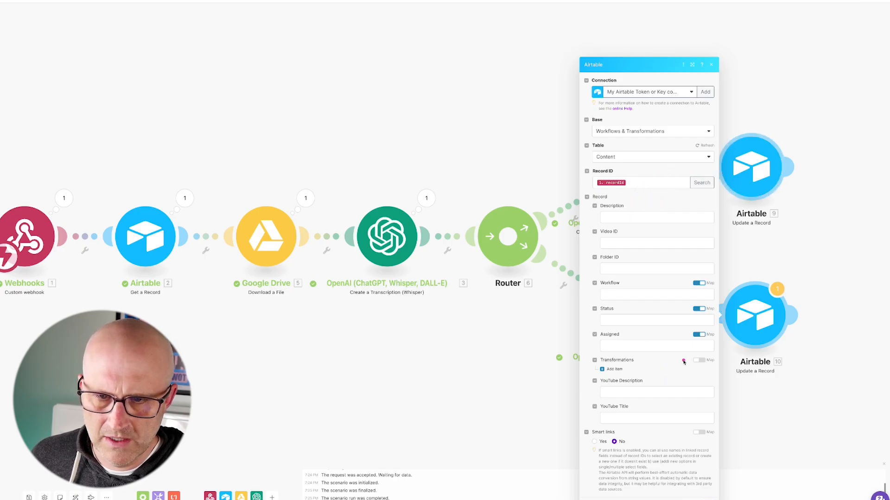
click(817, 218)
Step: Clear Description in the upper Airtable module and map YouTube Description to the upper completion's Choices Message Content
click(760, 173)
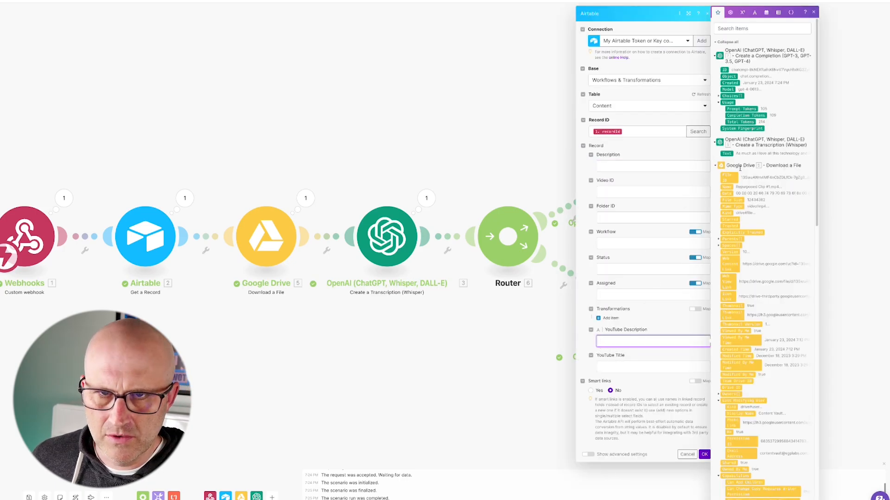
click(720, 96)
click(739, 141)
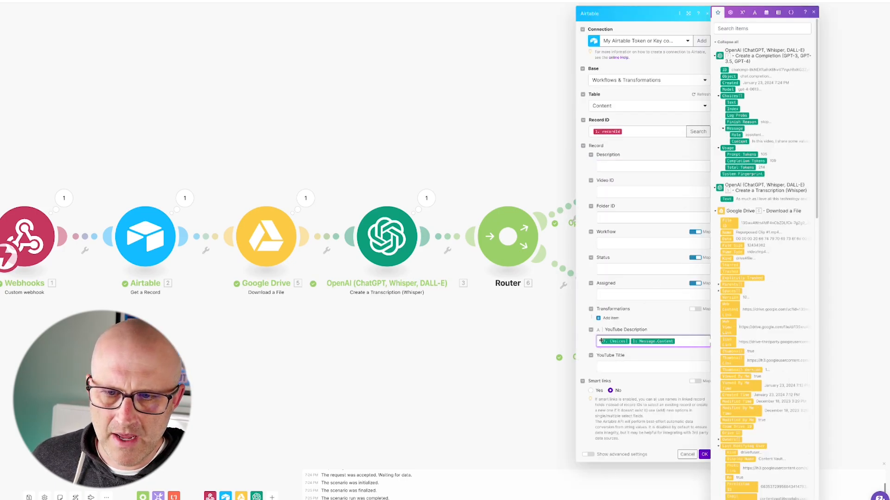
click(585, 350)
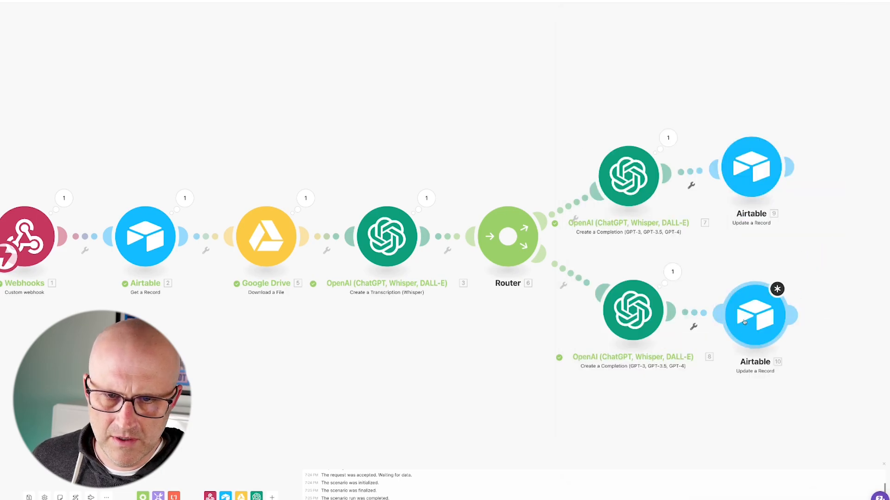
Step: Map YouTube Title in the lower Airtable module to the lower completion's Choices Message Content
click(755, 315)
click(616, 420)
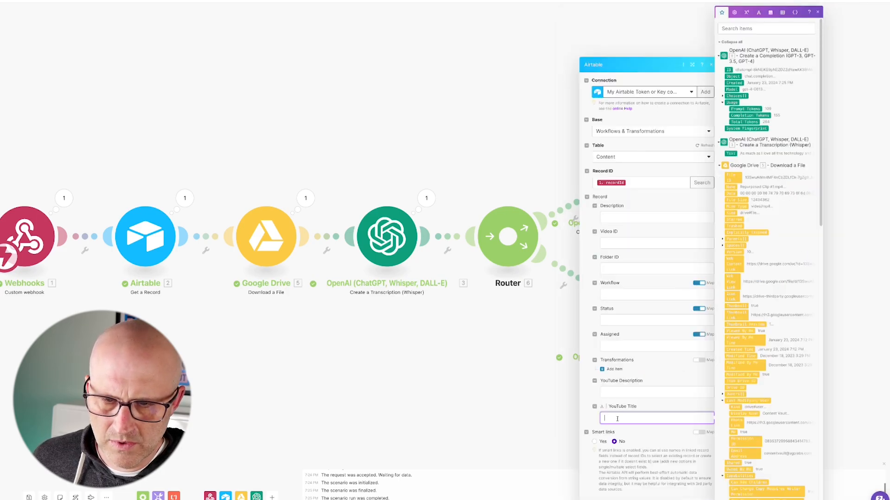
click(722, 96)
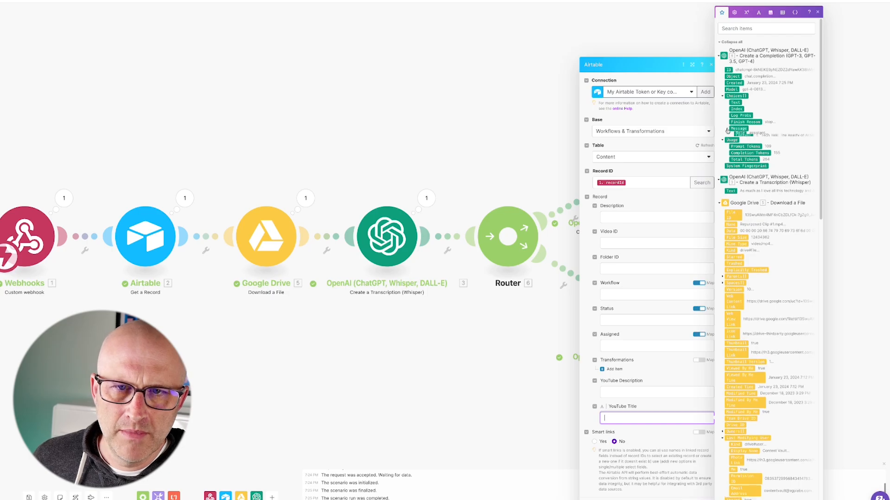
click(760, 144)
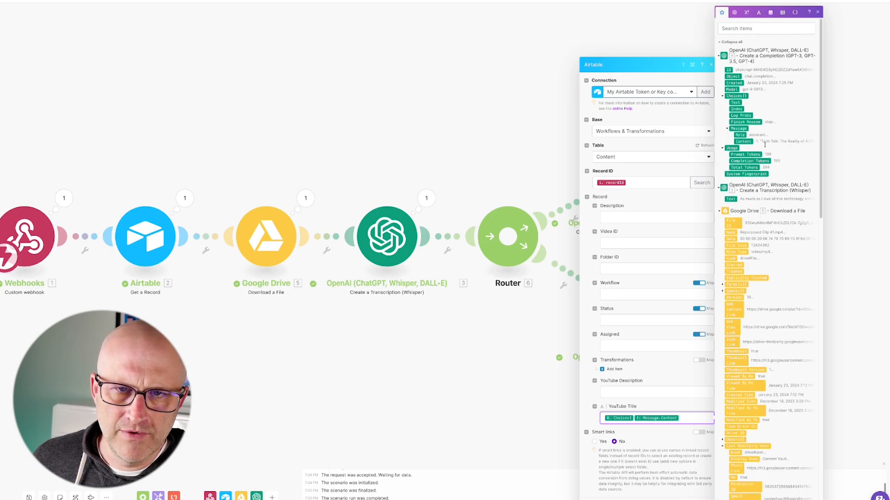
click(614, 408)
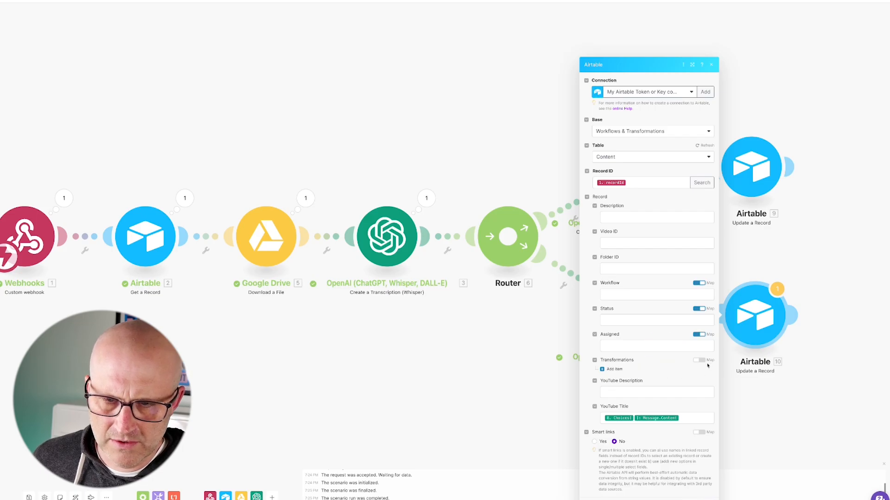
Step: Turn on mapping for Transformations in the lower Airtable module, set it to the null keyword and confirm the module
click(700, 361)
click(612, 368)
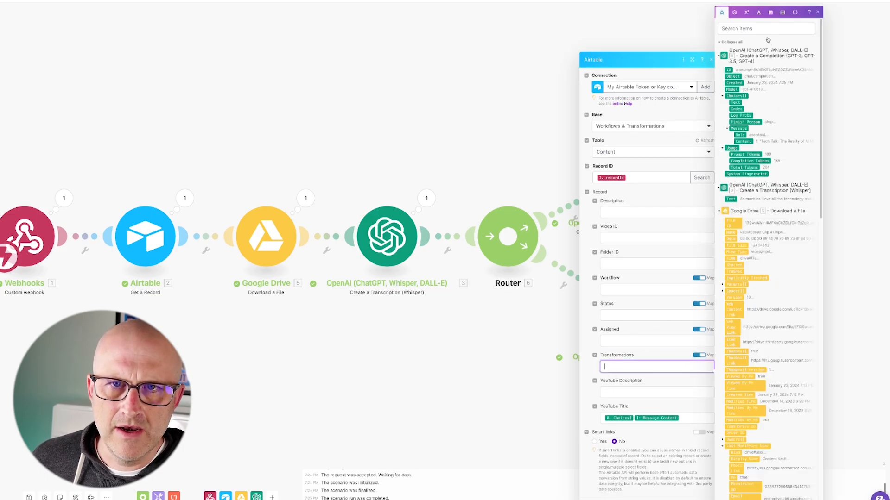
click(758, 13)
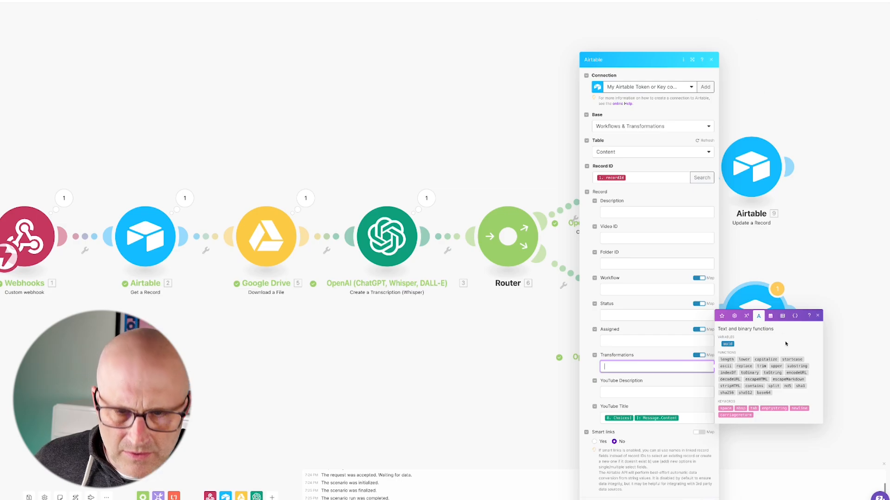
click(769, 316)
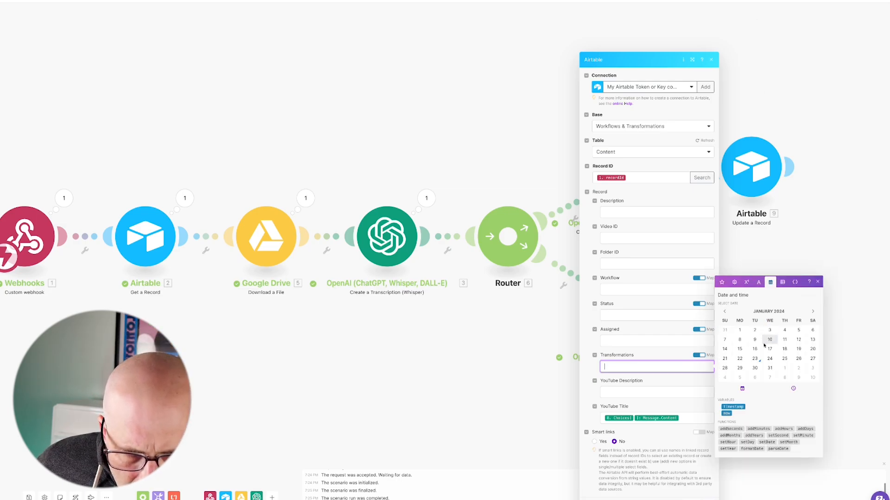
click(735, 283)
click(772, 403)
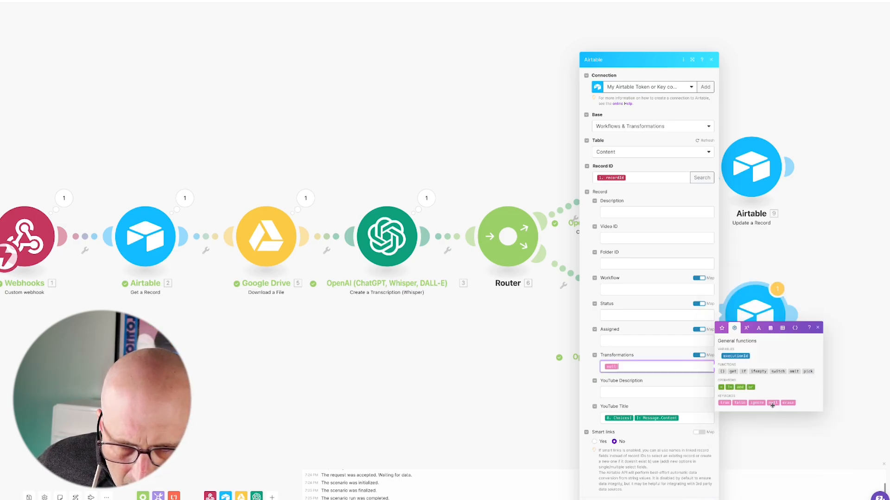
click(642, 352)
click(704, 499)
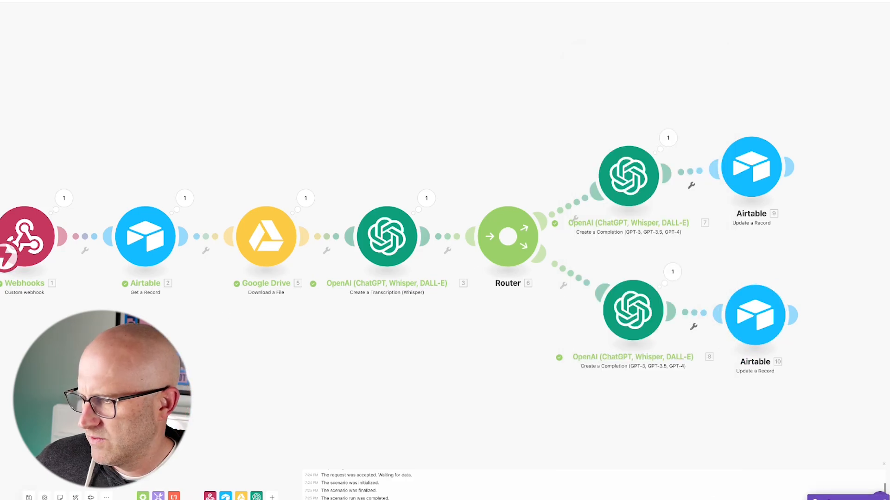
Step: Run the scenario once, triggering it from Airtable's Automation 2, and return to the data table
click(2, 499)
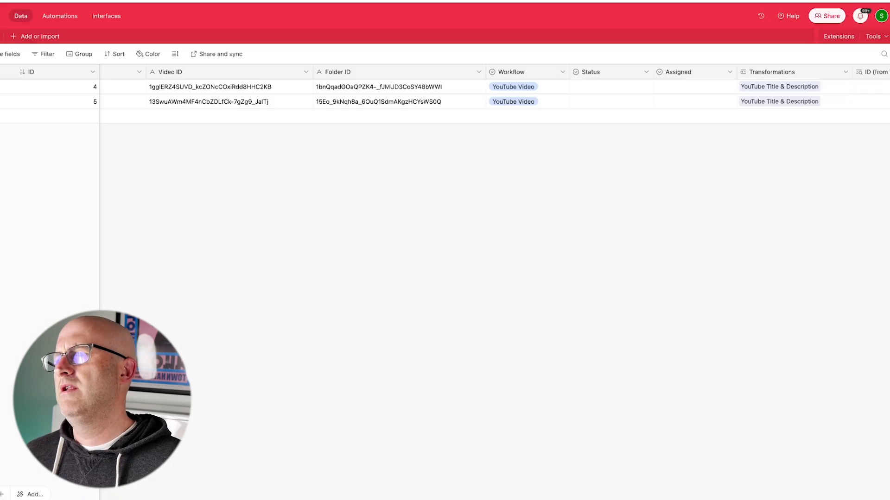
click(58, 15)
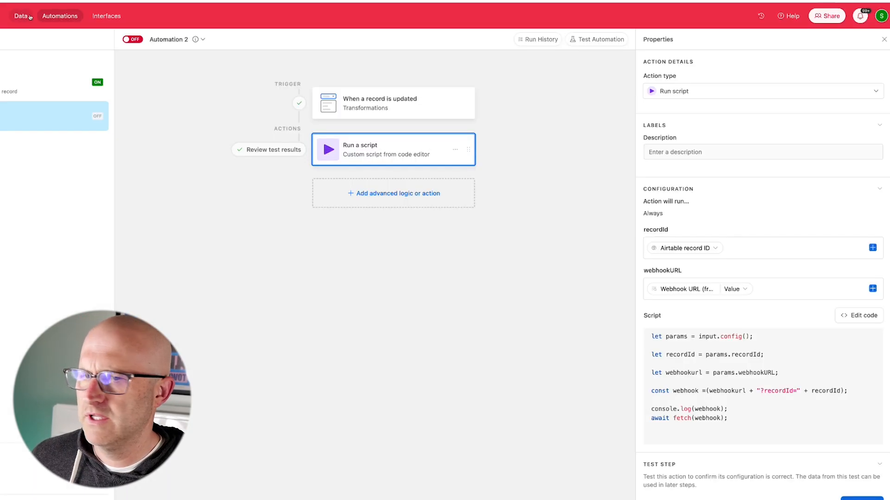
click(29, 16)
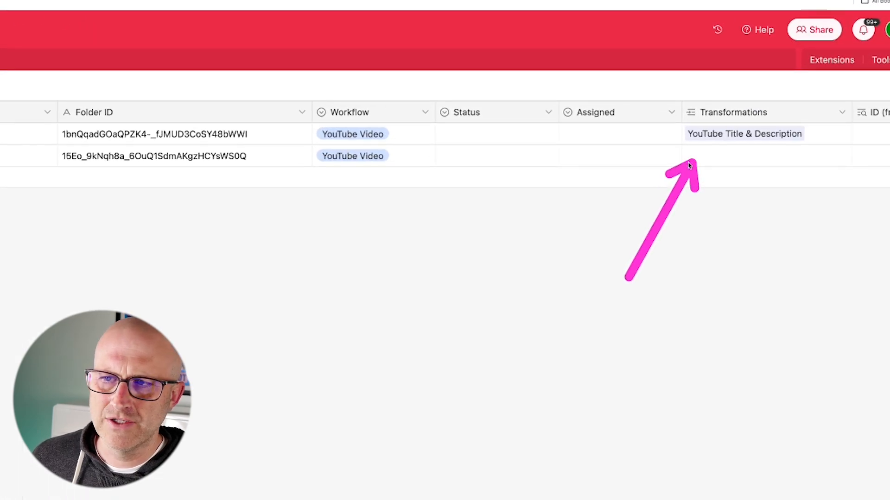
Step: Examine the generated YouTube Description and the list of YouTube Title suggestions in the second record
scroll(489, 183, right, 10)
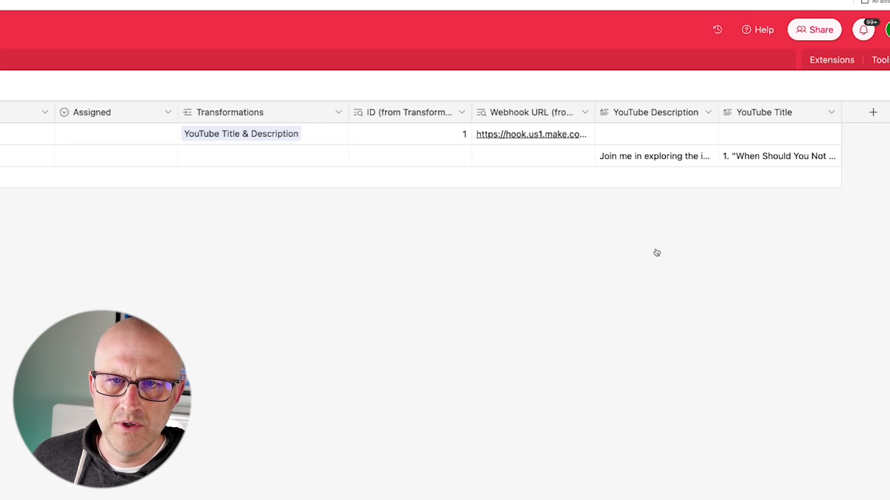
click(680, 156)
click(707, 156)
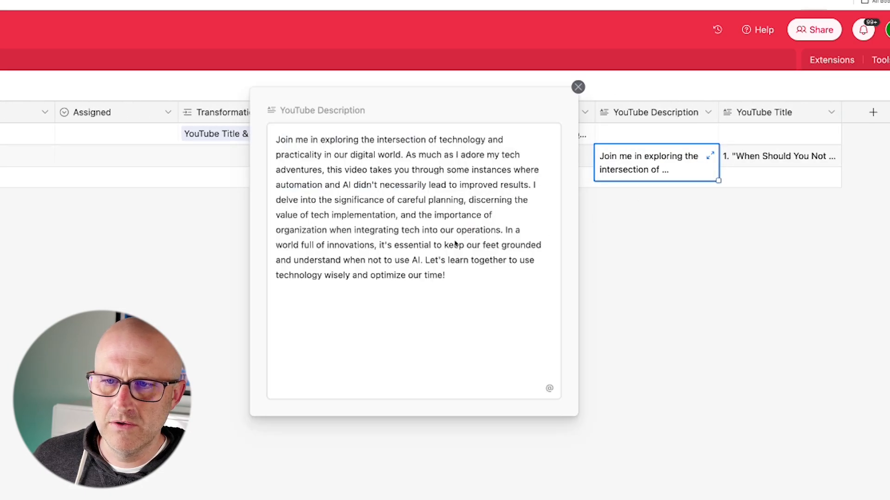
click(451, 270)
key(Escape)
click(835, 158)
click(834, 157)
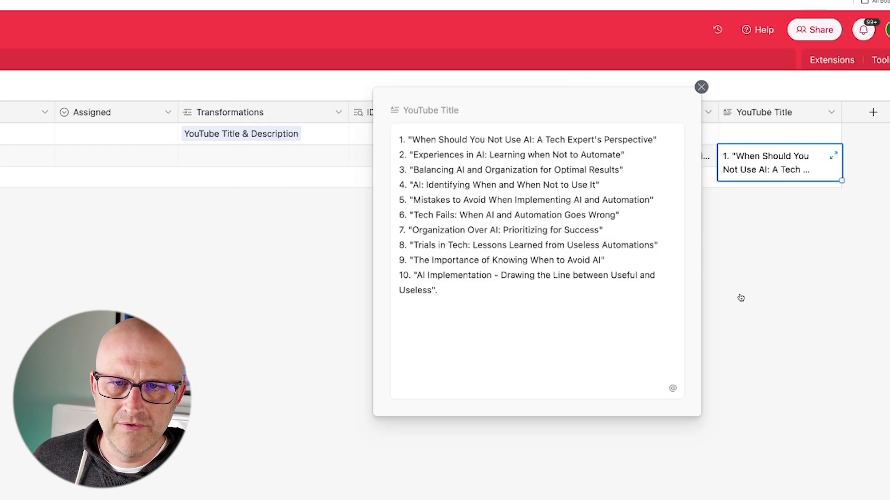
drag(533, 335, 387, 135)
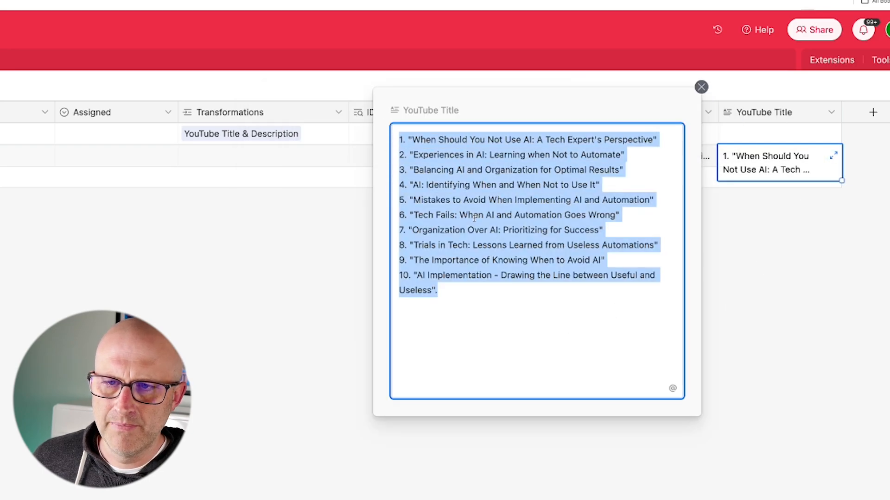
key(Escape)
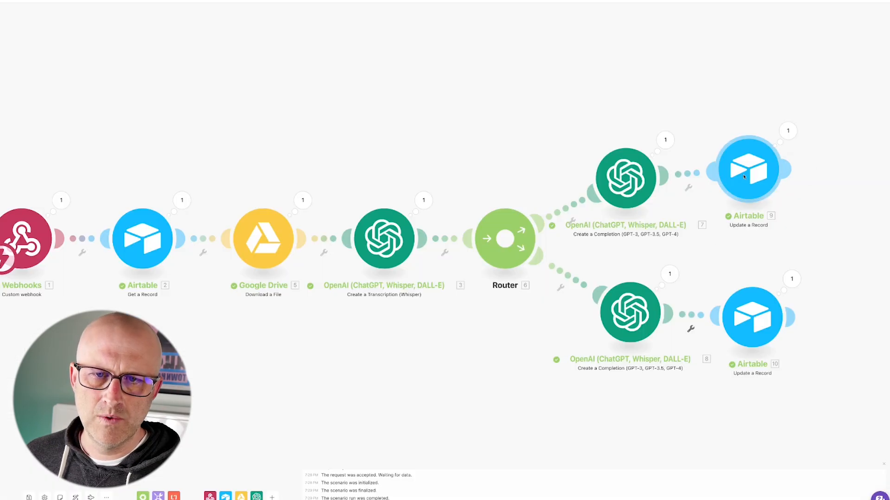
Step: Turn off mapping for Status in the lower Airtable update module and set Status to Review
click(743, 176)
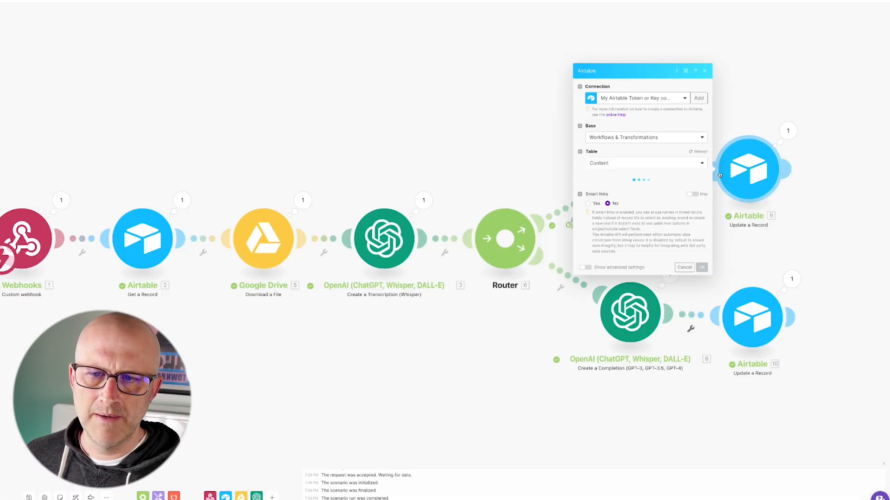
click(731, 282)
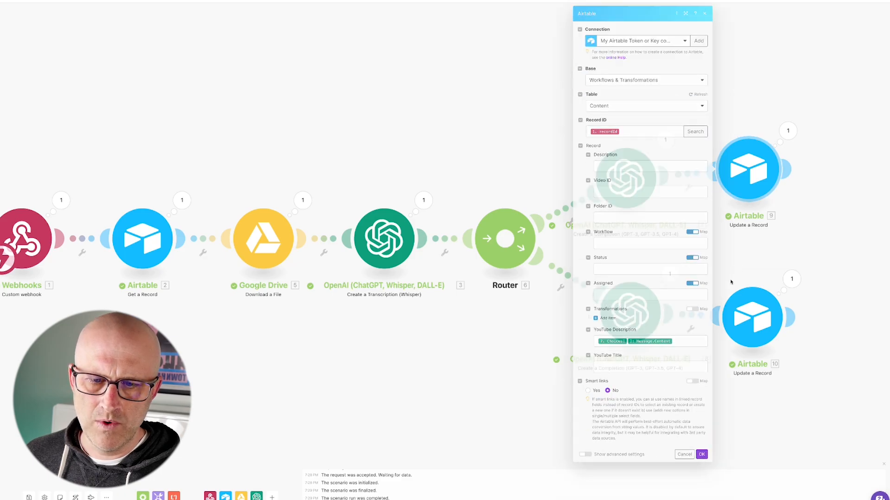
click(748, 327)
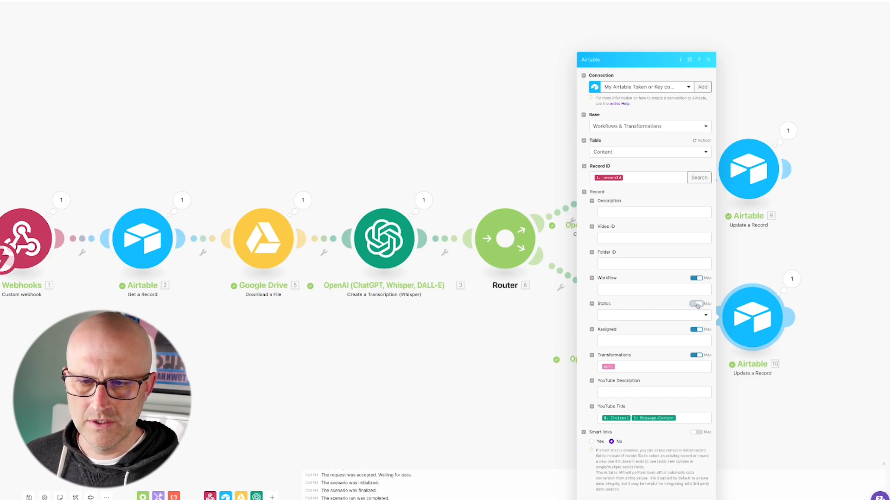
click(632, 315)
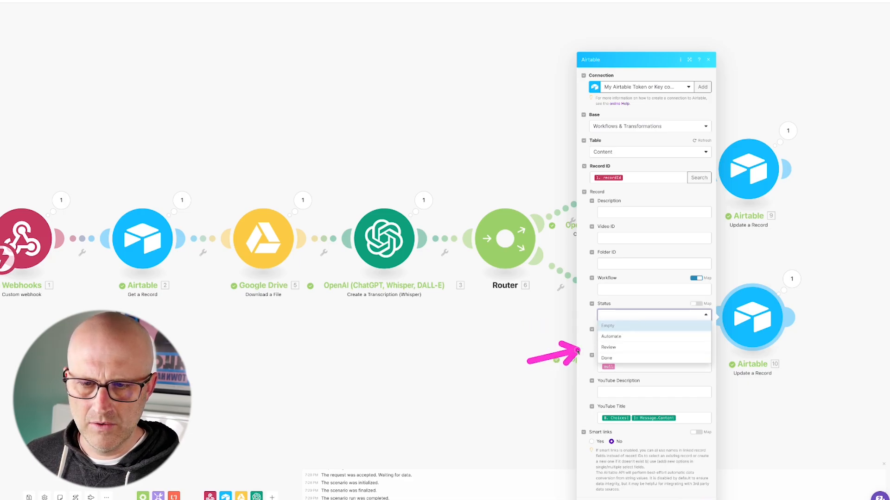
click(500, 359)
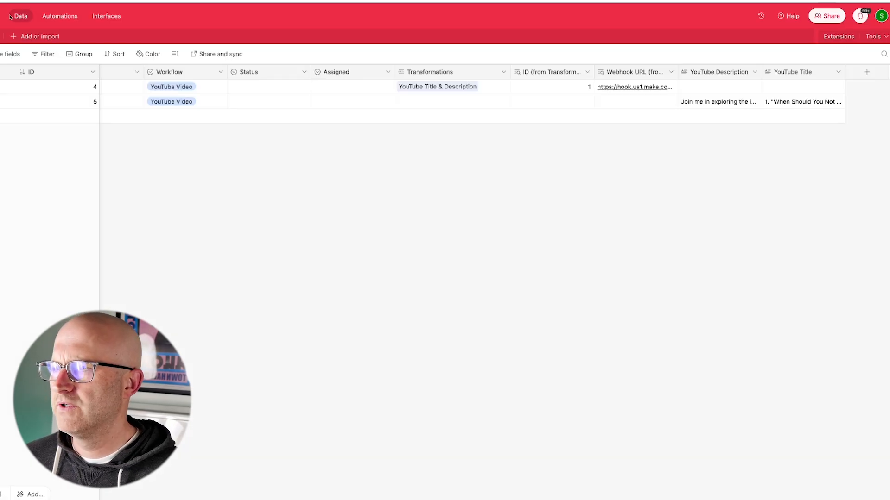
Step: Turn on Automation 2 in Airtable and return to the data table
click(51, 16)
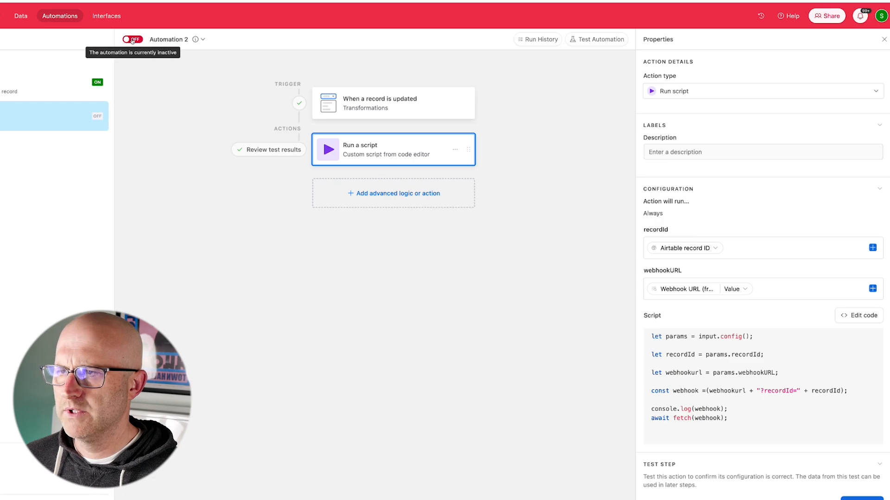
click(126, 41)
click(27, 18)
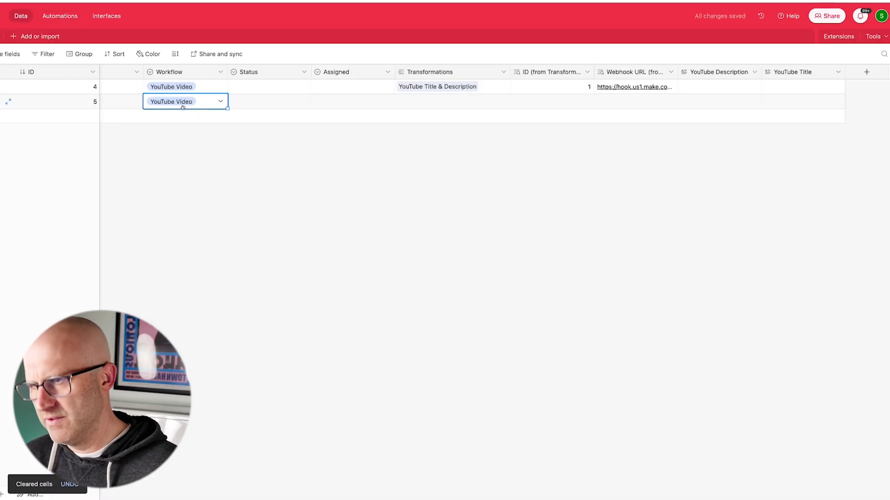
Step: Clear the second record's YouTube Description, YouTube Title and Workflow cells, and activate the scenario in Make
key(Delete)
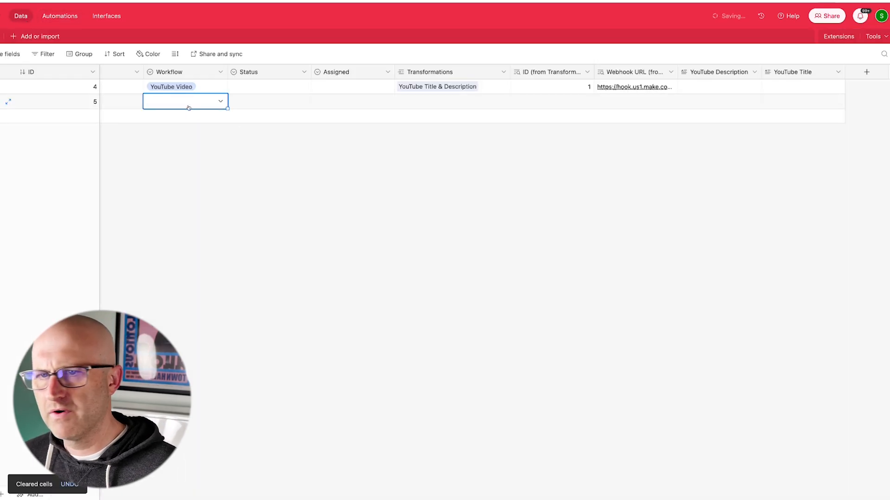
click(280, 202)
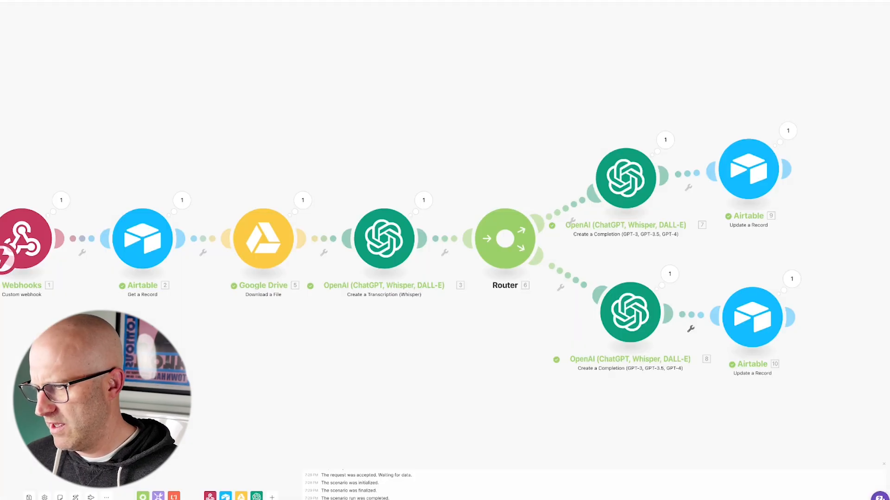
click(1, 17)
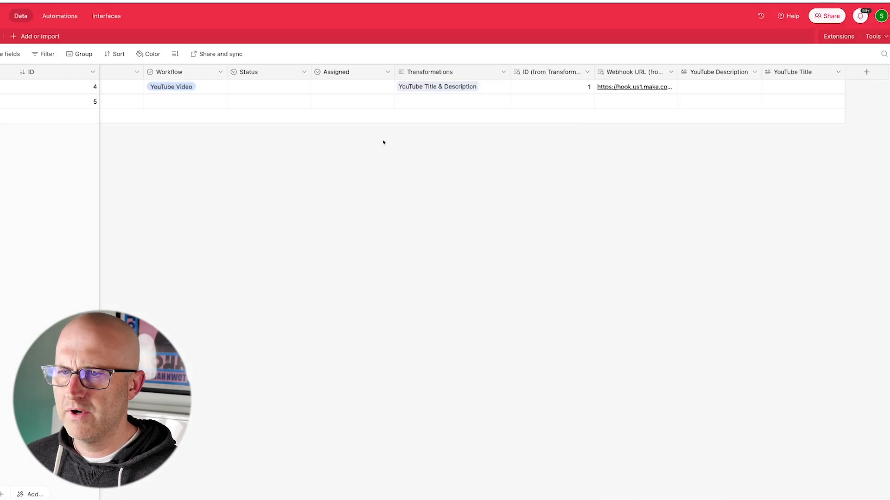
Step: Set the second record's Workflow to YouTube Video to trigger the automations and switch to the scenario in Make
double_click(186, 102)
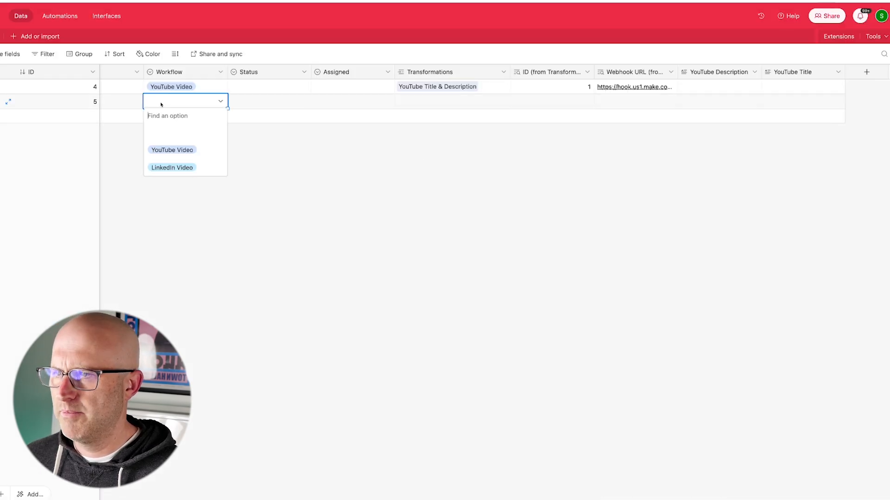
click(172, 150)
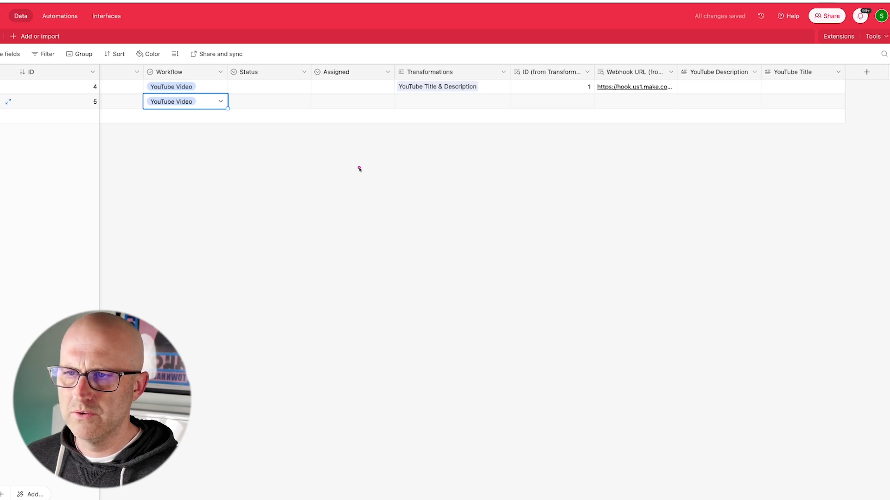
drag(356, 174, 394, 112)
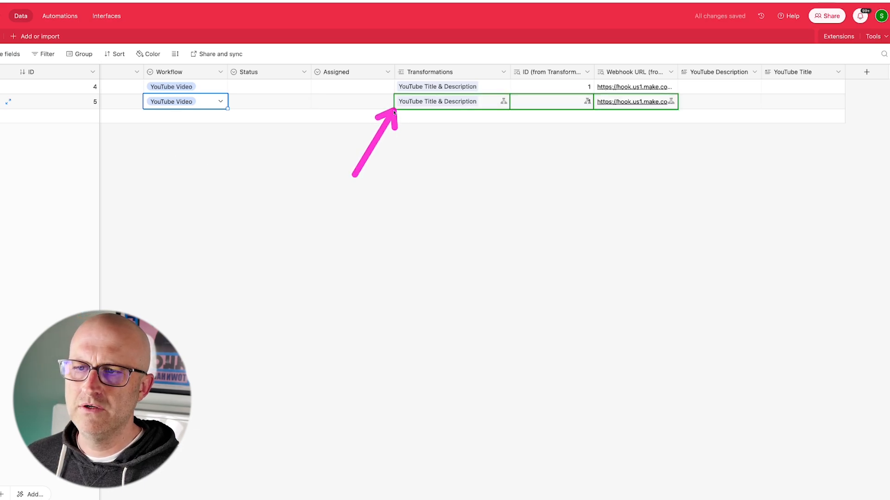
mouse_move(561, 227)
mouse_down()
mouse_move(562, 195)
mouse_move(613, 149)
mouse_up()
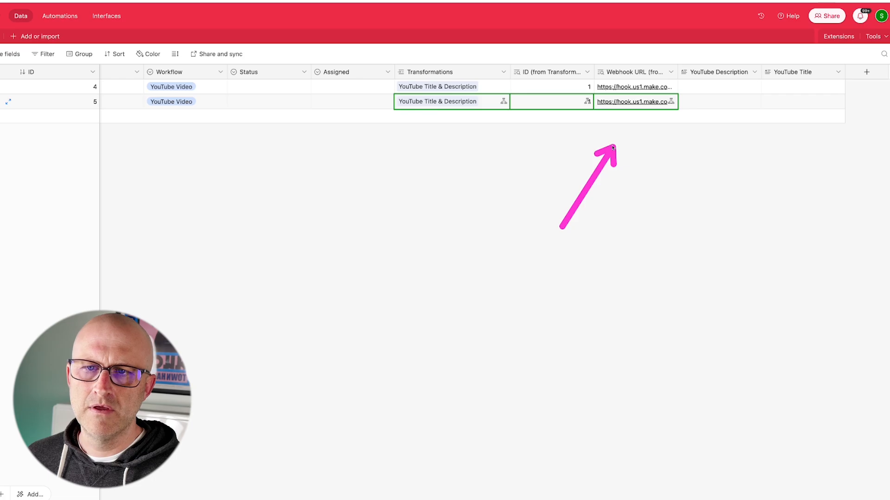
click(59, 16)
Step: Follow the scenario run through both branches and check the second record's Status, YouTube Description and YouTube Title in Airtable
drag(207, 120, 276, 140)
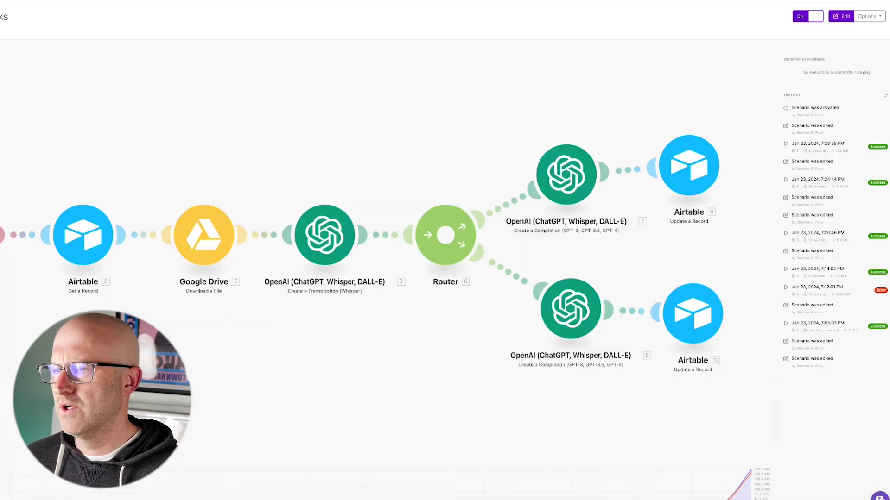
mouse_move(51, 95)
mouse_down()
mouse_move(97, 147)
mouse_move(226, 173)
mouse_up()
mouse_move(561, 79)
mouse_down()
mouse_move(569, 120)
mouse_move(647, 122)
mouse_up()
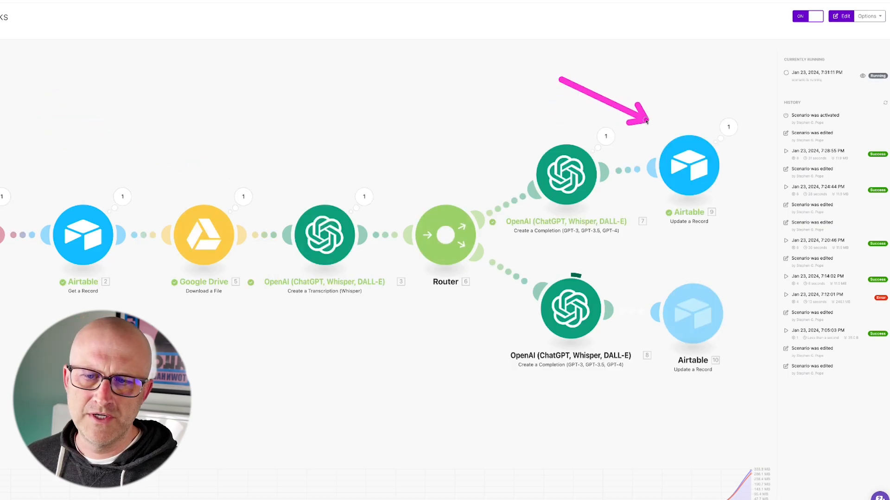
drag(659, 243, 605, 288)
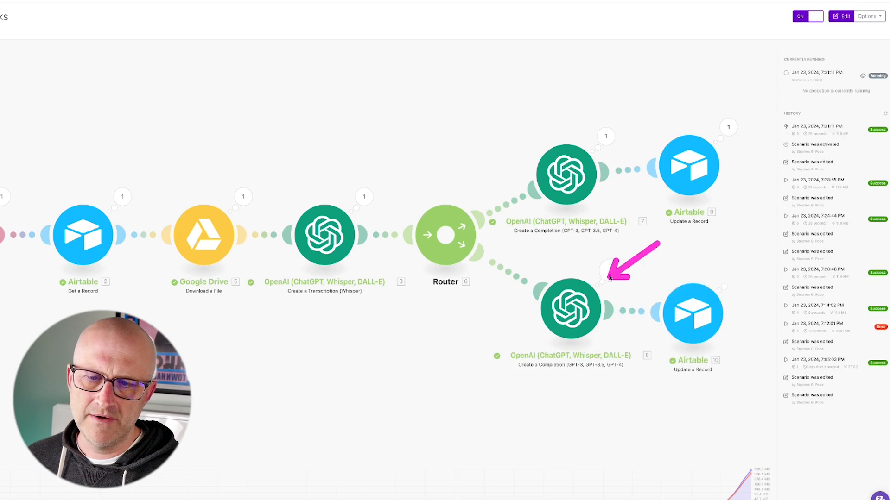
drag(745, 222, 726, 260)
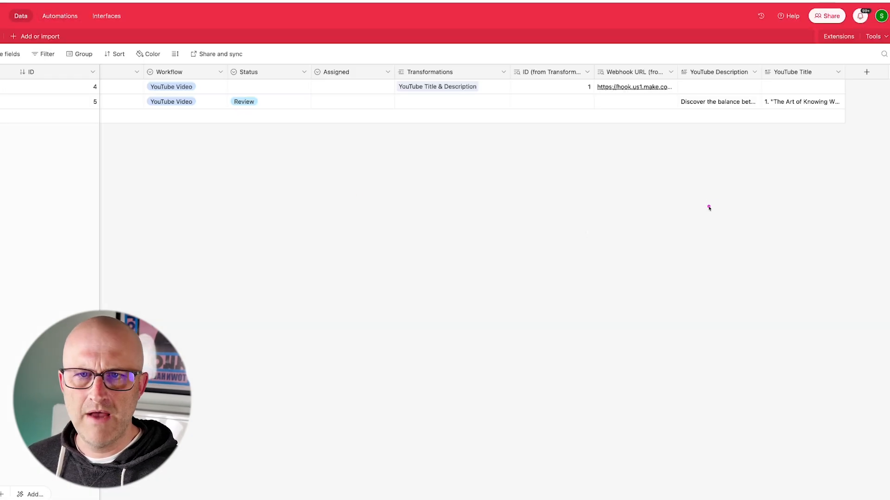
mouse_move(708, 208)
mouse_down()
mouse_move(738, 159)
mouse_move(792, 126)
mouse_up()
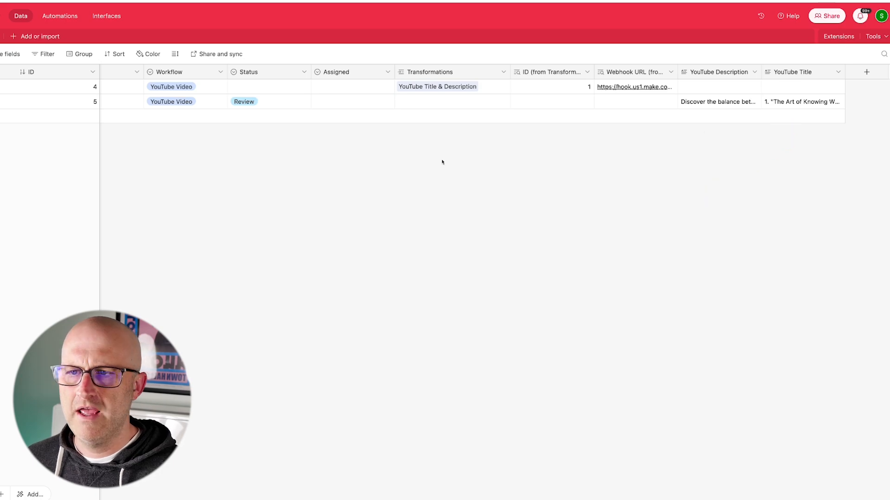
drag(343, 187, 397, 110)
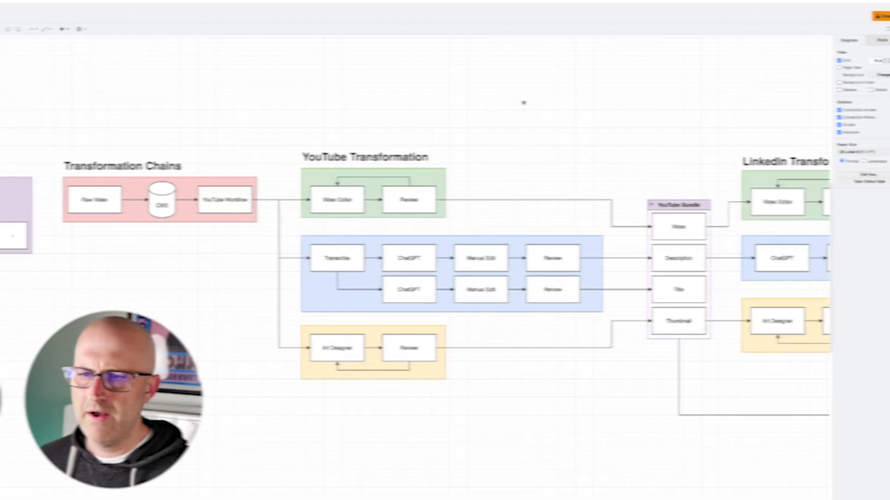
Step: Examine the YouTube Transformation part of the workflow diagram, comparing its video, text and thumbnail branches
drag(513, 101, 363, 153)
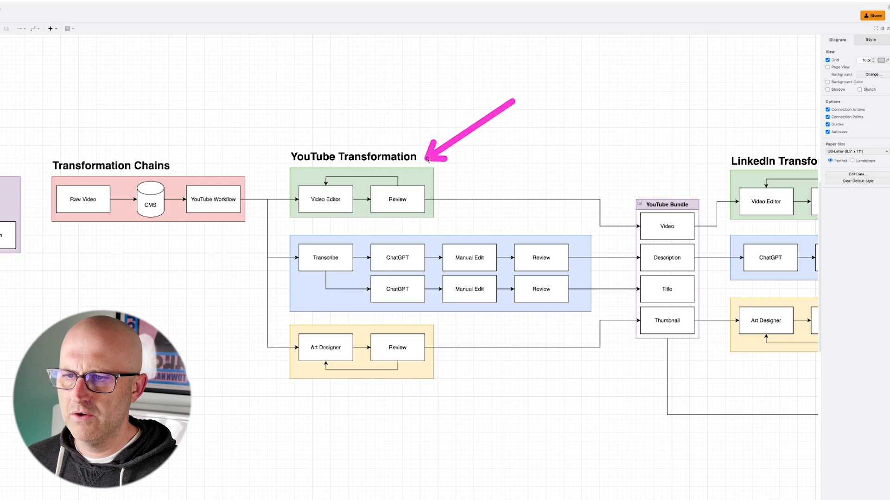
mouse_move(361, 458)
mouse_down()
mouse_move(320, 404)
mouse_move(398, 394)
mouse_up()
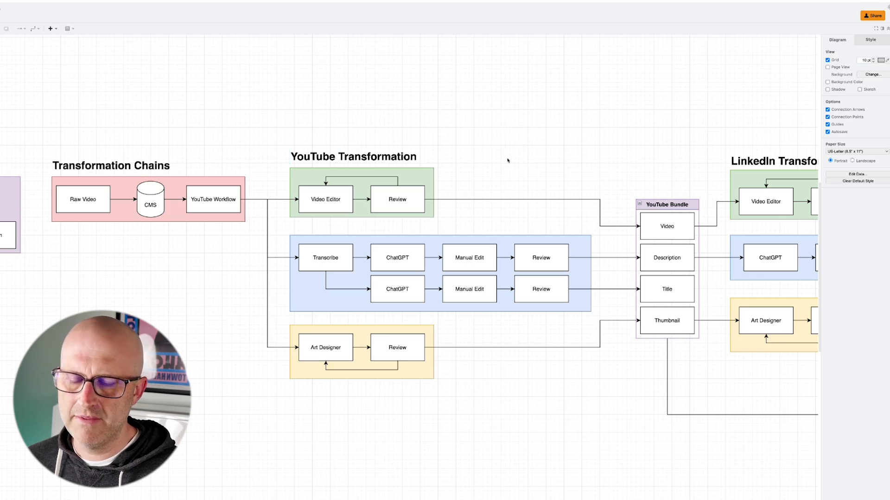
drag(482, 173, 413, 228)
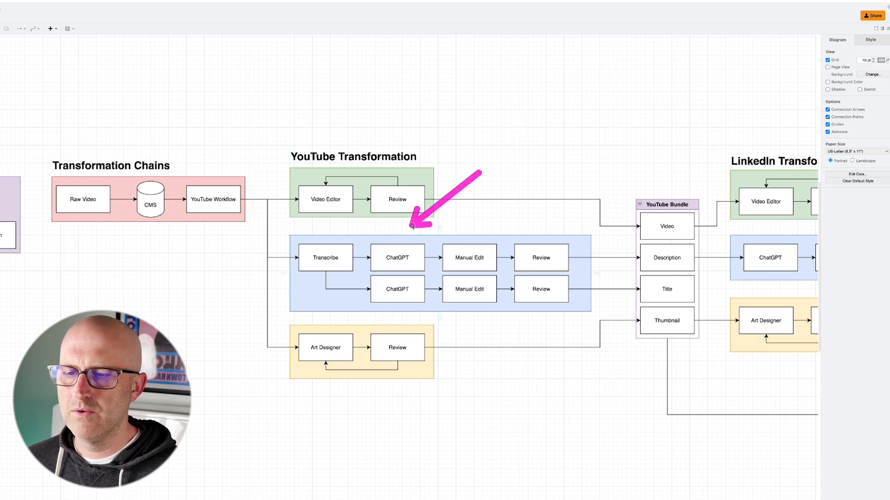
click(356, 111)
drag(356, 111, 329, 172)
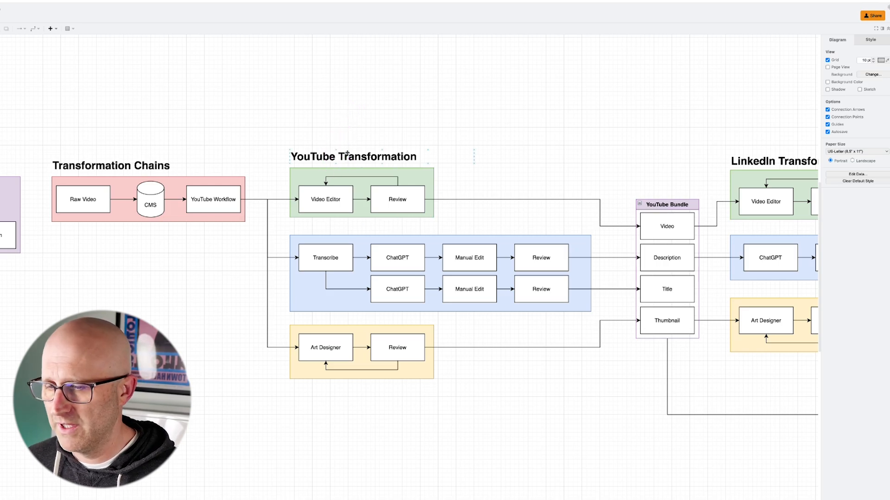
click(238, 410)
mouse_move(238, 410)
mouse_down()
mouse_move(293, 370)
mouse_move(288, 361)
mouse_up()
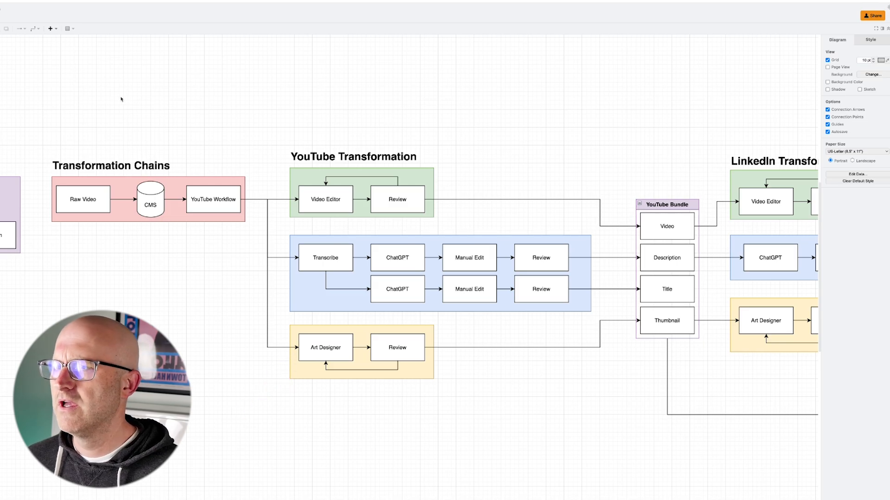